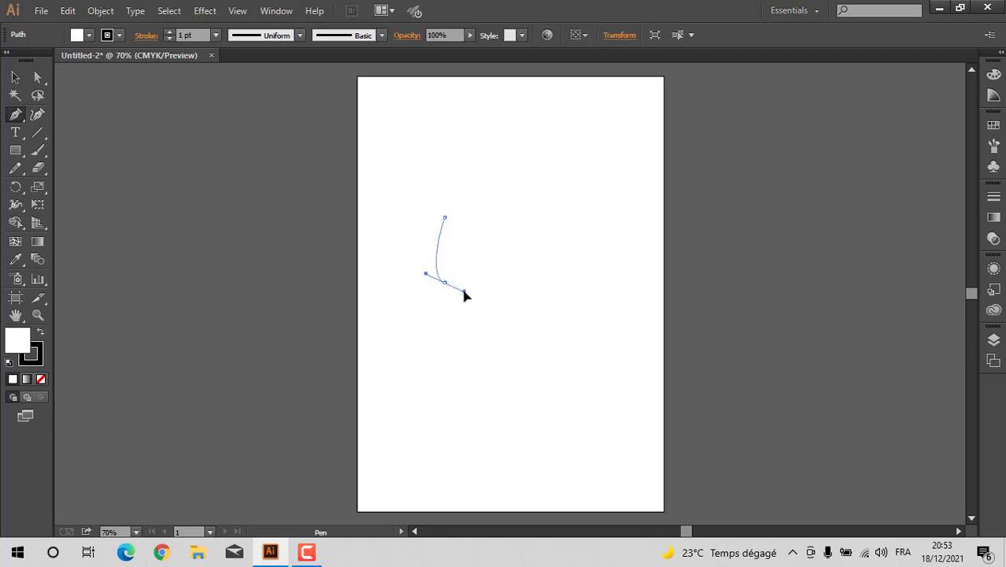
Step: Finish the curved path and place a duplicate of it a short distance to its right at the same height
{"action": "left_click", "coordinate": [18, 80]}
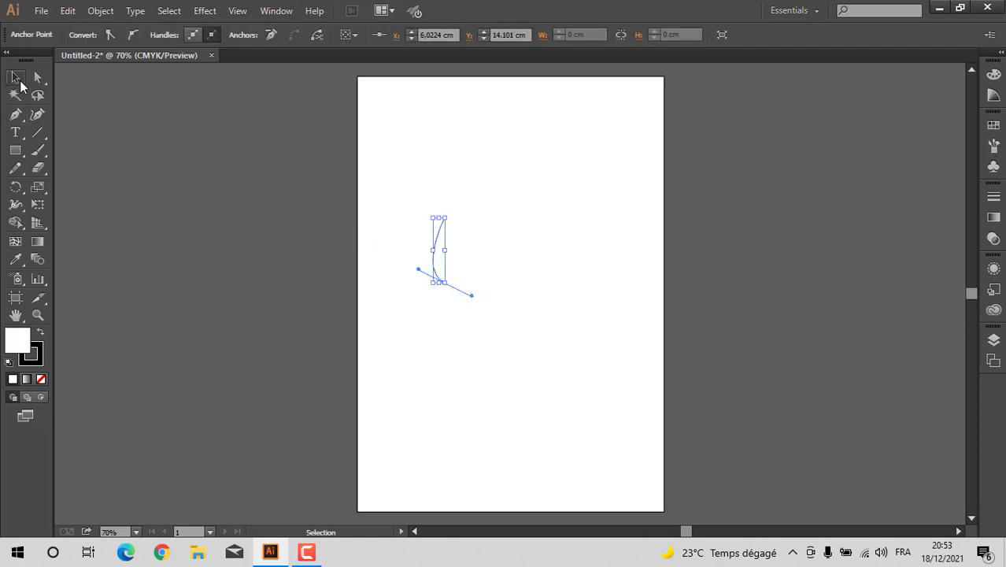
{"action": "left_click", "coordinate": [492, 144]}
{"action": "left_click", "coordinate": [434, 249]}
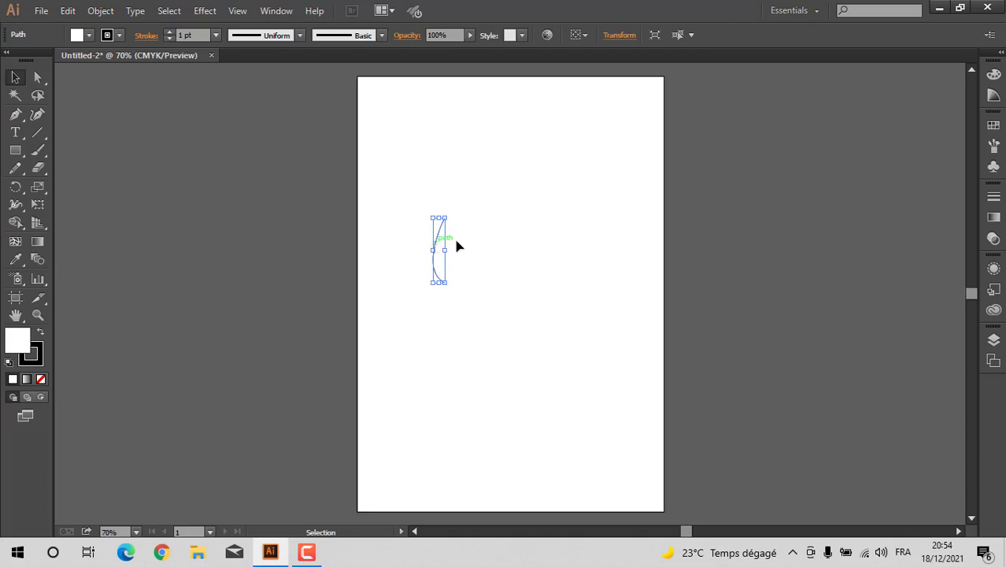
{"action": "left_click_drag", "start_coordinate": [433, 247], "coordinate": [477, 246]}
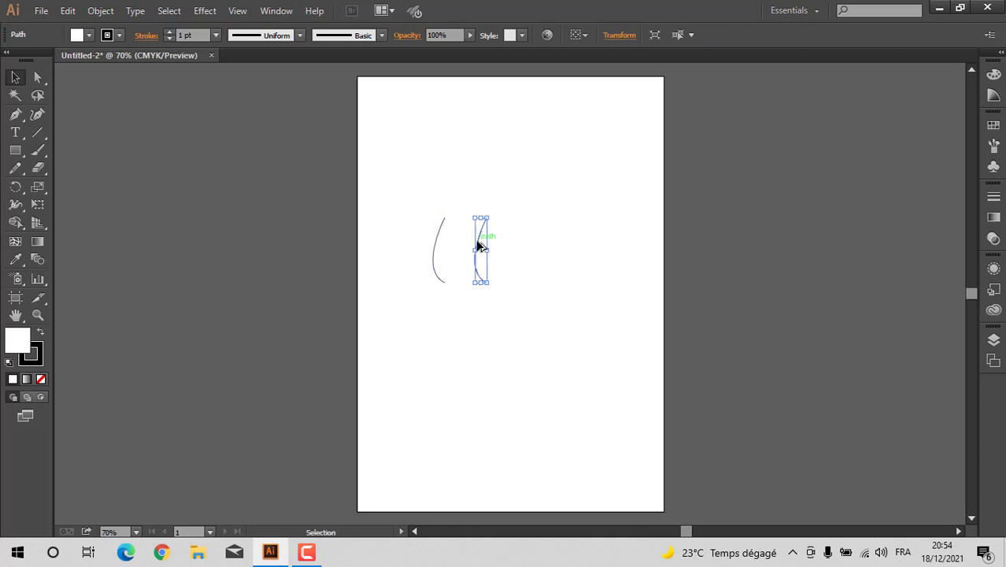
Step: Reflect the duplicated curve across the vertical axis so the two curves form a symmetrical vase outline
{"action": "left_click", "coordinate": [540, 237]}
{"action": "left_click", "coordinate": [473, 263]}
{"action": "right_click", "coordinate": [483, 254]}
{"action": "mouse_move", "coordinate": [550, 443]}
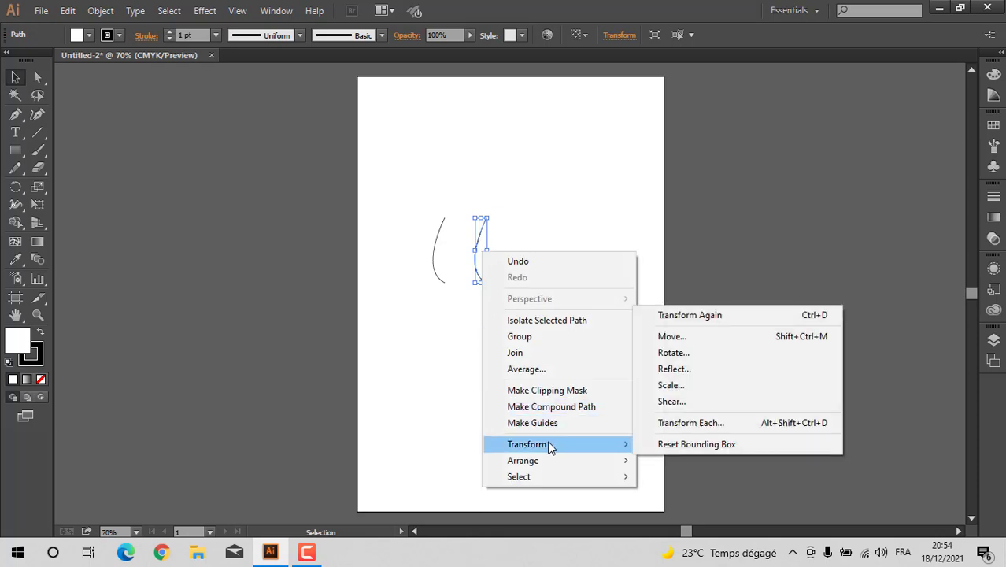
{"action": "left_click", "coordinate": [674, 369]}
{"action": "left_click_drag", "start_coordinate": [463, 149], "coordinate": [699, 145]}
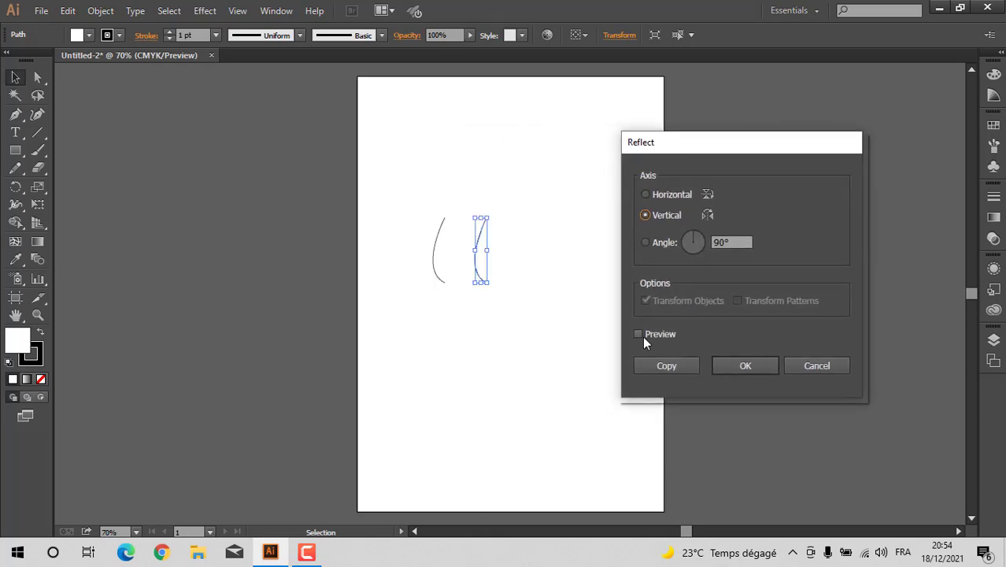
{"action": "left_click", "coordinate": [713, 365]}
{"action": "left_click", "coordinate": [543, 331]}
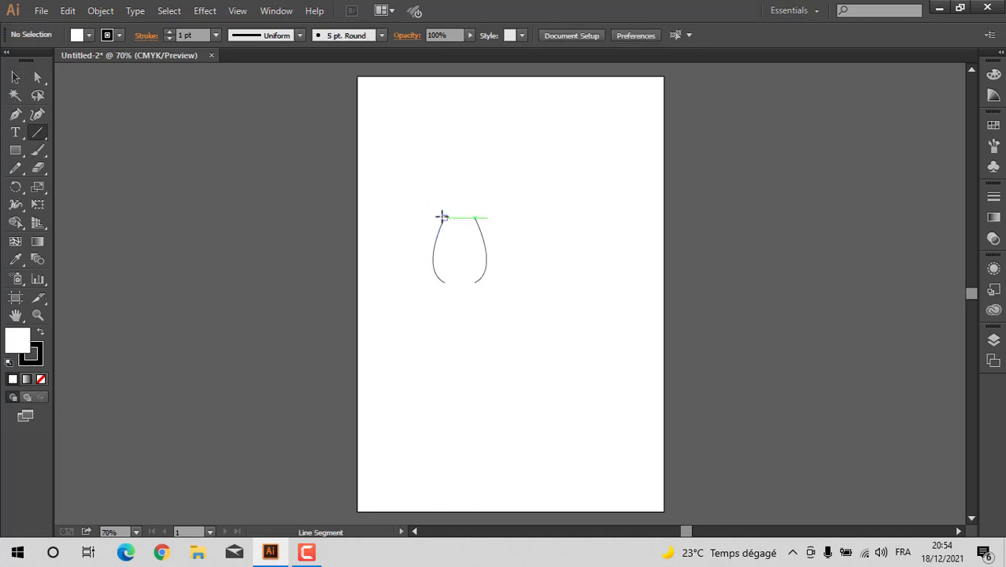
Step: Draw straight horizontal line segments between the two curves' upper ends and between their lower ends
{"action": "scroll", "coordinate": [445, 217], "scroll_direction": "up", "scroll_amount": 2}
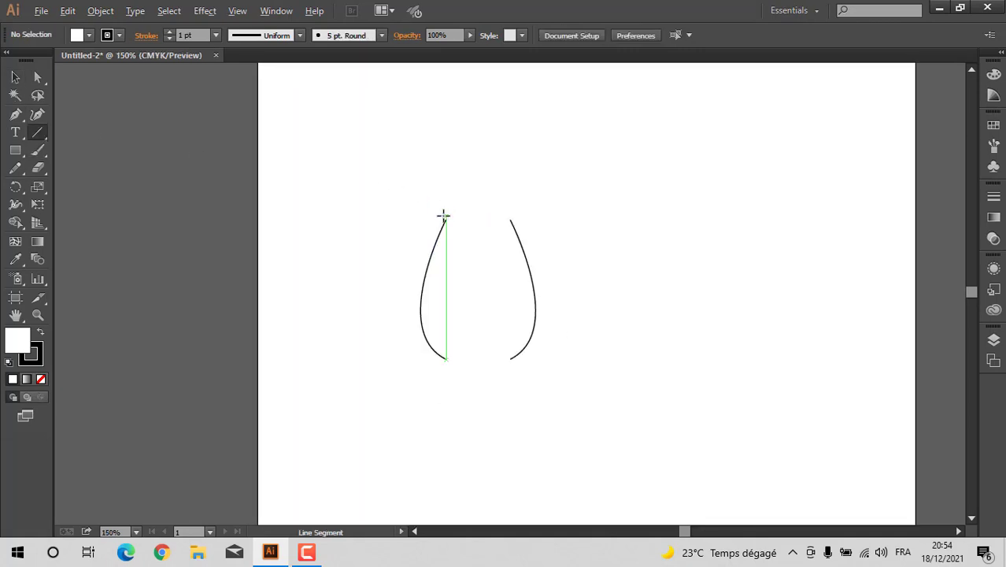
{"action": "left_click_drag", "start_coordinate": [445, 220], "coordinate": [510, 220]}
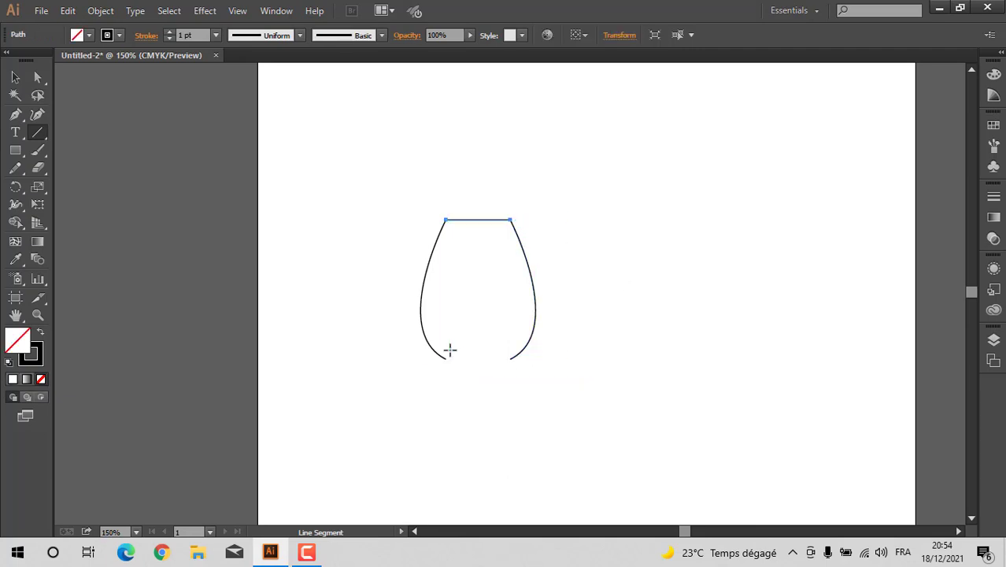
{"action": "left_click_drag", "start_coordinate": [445, 358], "coordinate": [509, 359]}
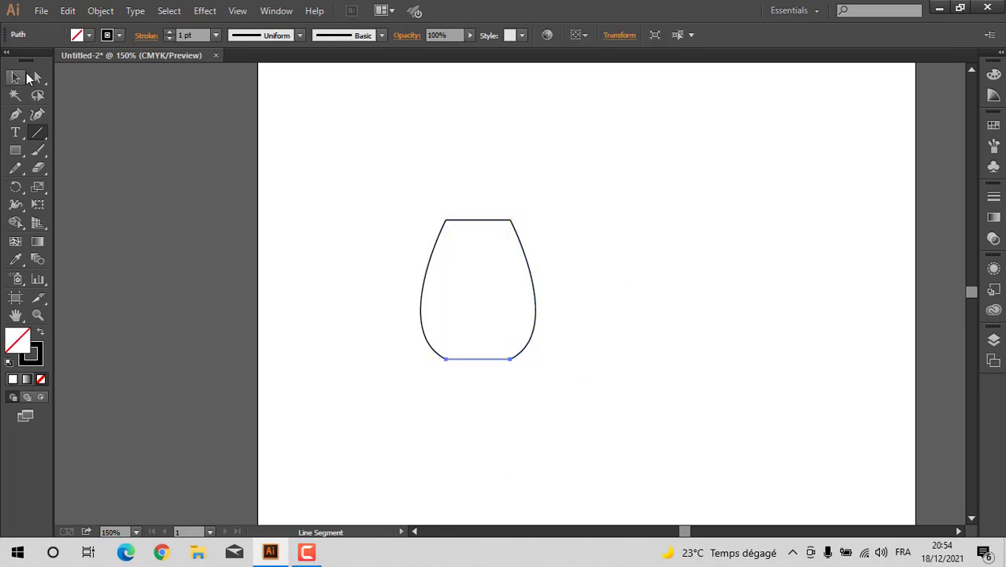
{"action": "left_click", "coordinate": [17, 78]}
{"action": "left_click", "coordinate": [343, 145]}
Step: Connect the overlapping end points at both upper corners, joining the top line to the side curves
{"action": "scroll", "coordinate": [463, 264], "scroll_direction": "up", "scroll_amount": 5}
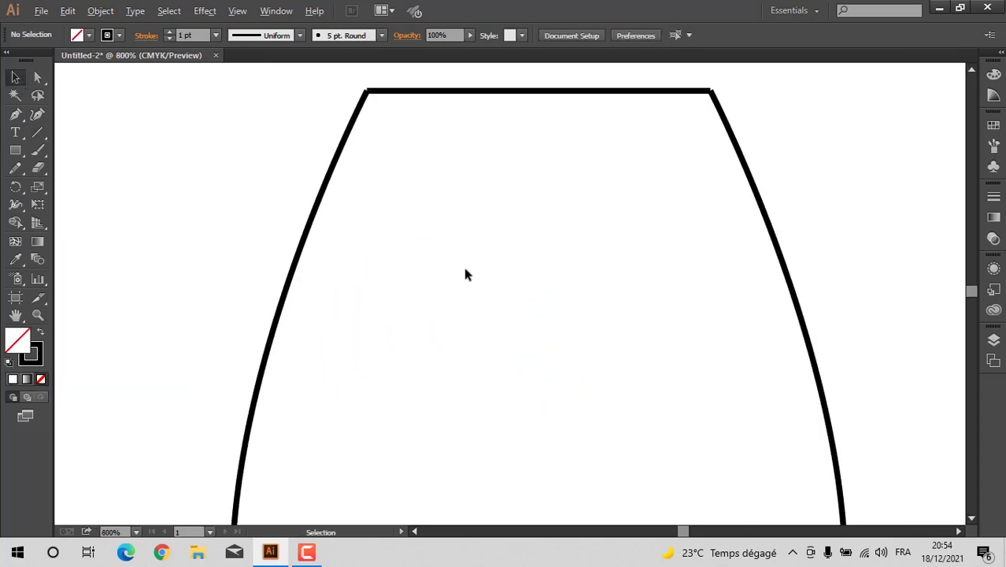
{"action": "scroll", "coordinate": [465, 274], "scroll_direction": "up", "scroll_amount": 3}
{"action": "left_click_drag", "start_coordinate": [399, 206], "coordinate": [320, 225]}
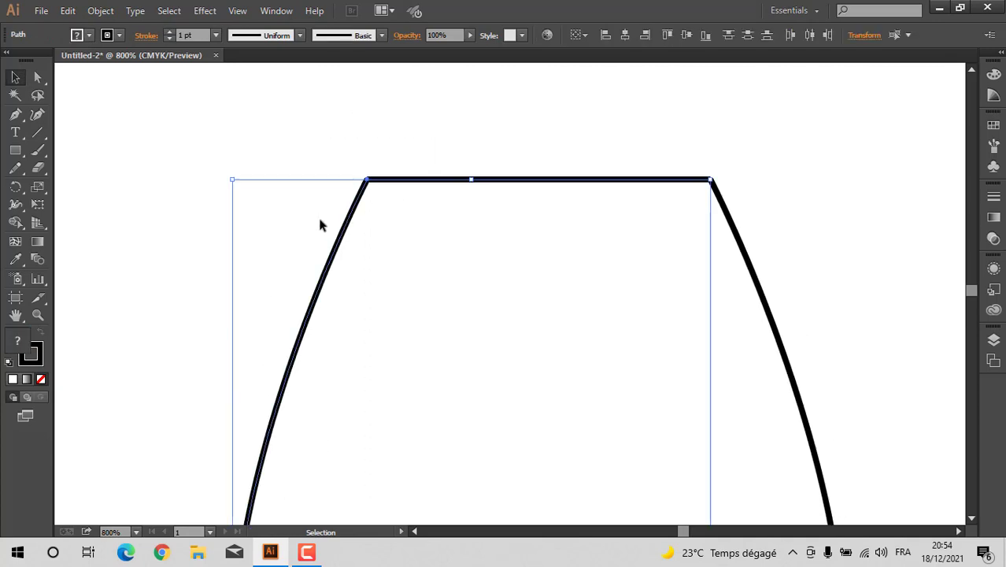
{"action": "left_click", "coordinate": [37, 77]}
{"action": "left_click_drag", "start_coordinate": [400, 162], "coordinate": [322, 218]}
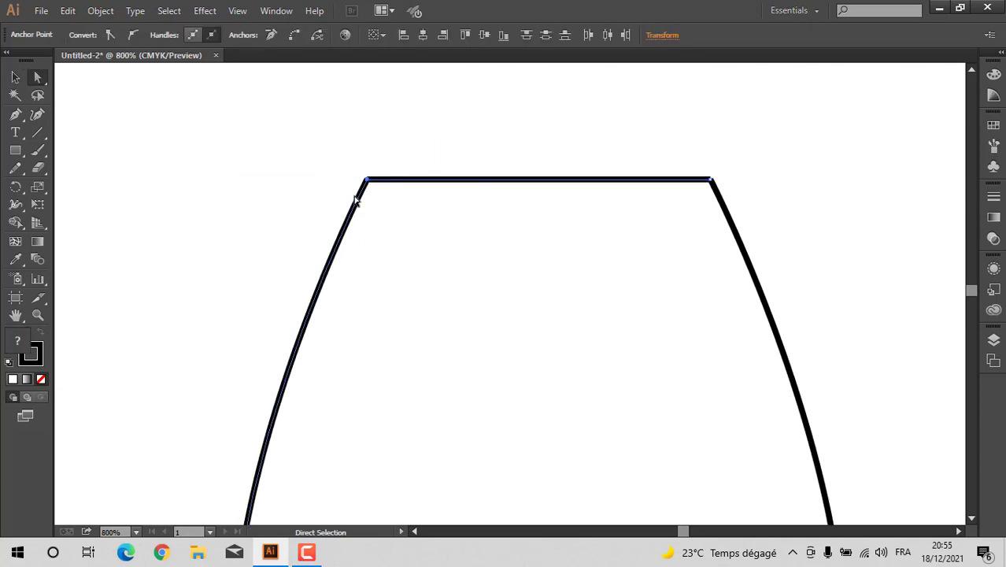
{"action": "left_click_drag", "start_coordinate": [718, 126], "coordinate": [667, 252]}
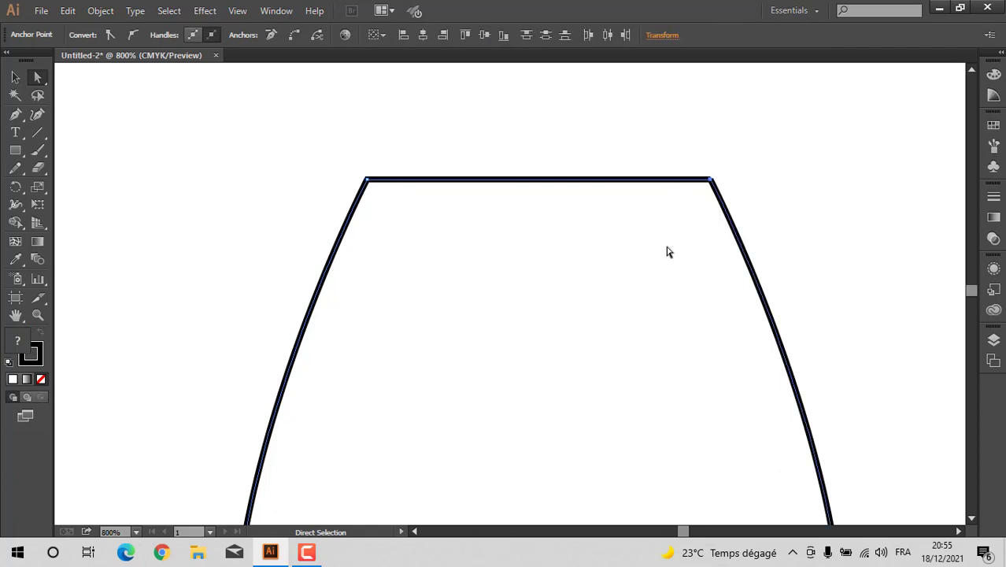
{"action": "left_click", "coordinate": [293, 39]}
Step: Connect the overlapping end points at both lower corners to close the vase outline, and deselect it
{"action": "scroll", "coordinate": [432, 185], "scroll_direction": "down", "scroll_amount": 10}
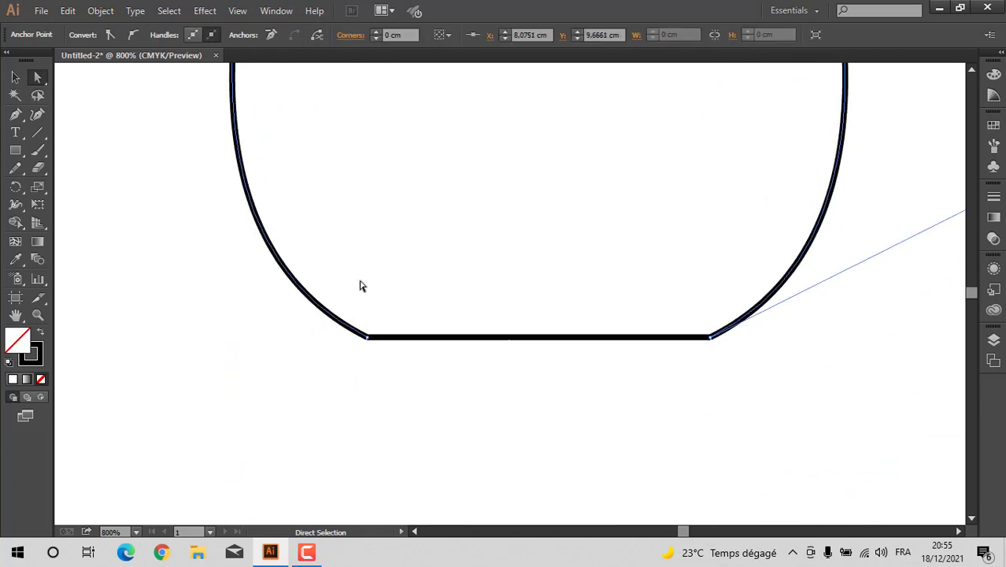
{"action": "left_click_drag", "start_coordinate": [395, 348], "coordinate": [403, 378]}
{"action": "left_click", "coordinate": [293, 36]}
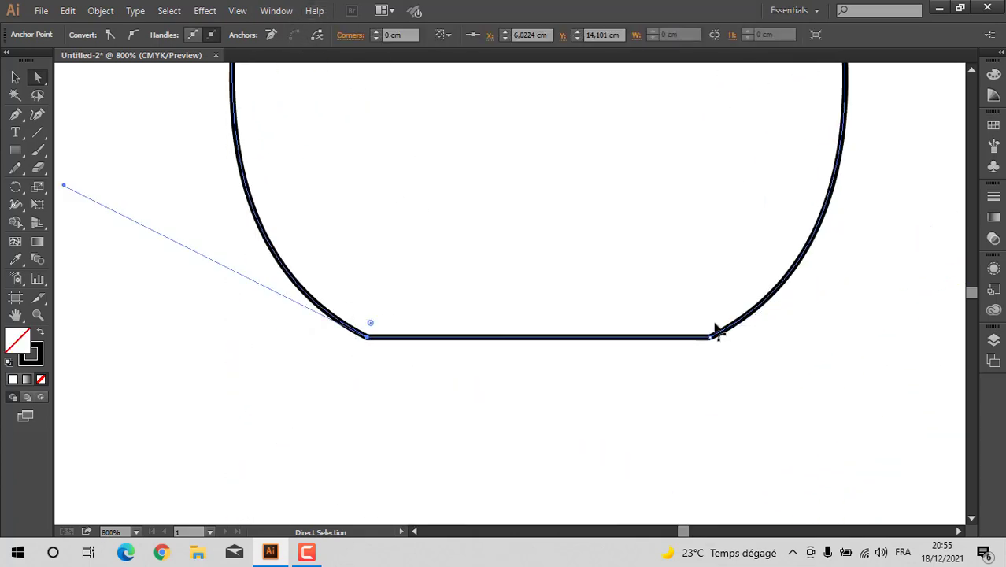
{"action": "left_click_drag", "start_coordinate": [683, 318], "coordinate": [748, 371]}
{"action": "left_click", "coordinate": [293, 35]}
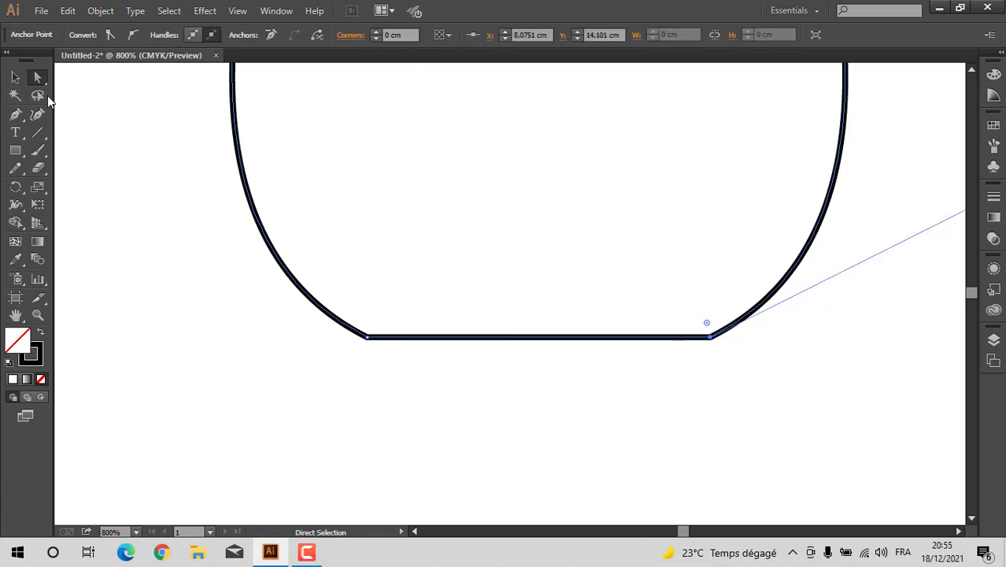
{"action": "key", "text": "v"}
{"action": "left_click", "coordinate": [132, 202]}
Step: Draw two horizontal lines across the vase, one just below the top edge and one just above the base
{"action": "scroll", "coordinate": [175, 229], "scroll_direction": "down", "scroll_amount": 5}
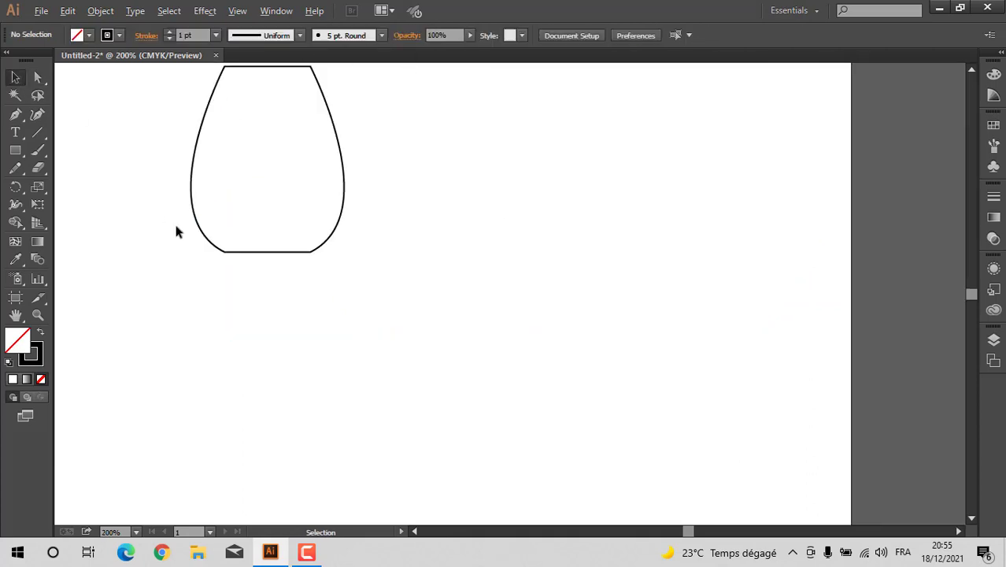
{"action": "scroll", "coordinate": [151, 128], "scroll_direction": "up", "scroll_amount": 2}
{"action": "scroll", "coordinate": [151, 128], "scroll_direction": "up", "scroll_amount": 2}
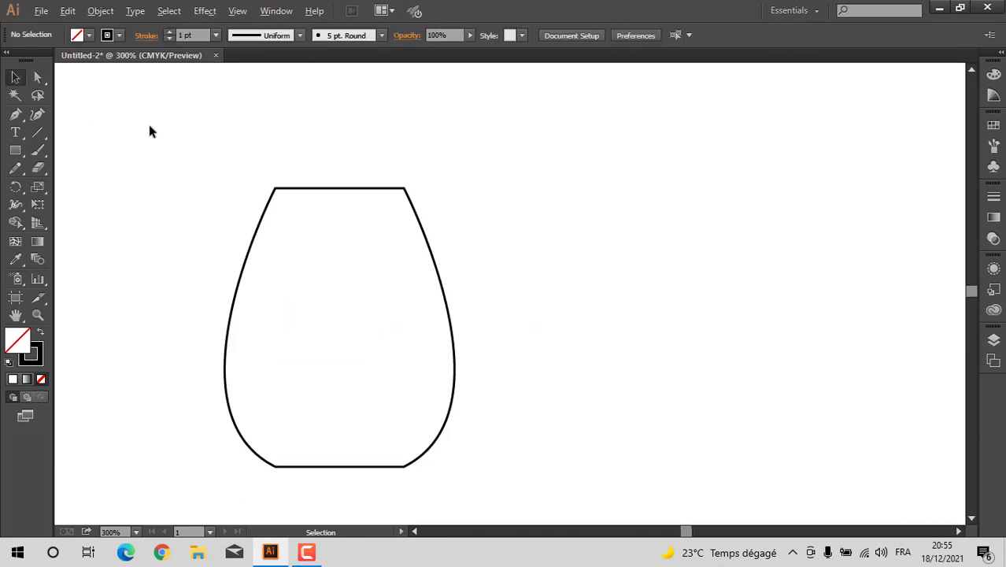
{"action": "left_click", "coordinate": [38, 134]}
{"action": "left_click_drag", "start_coordinate": [271, 203], "coordinate": [412, 203]}
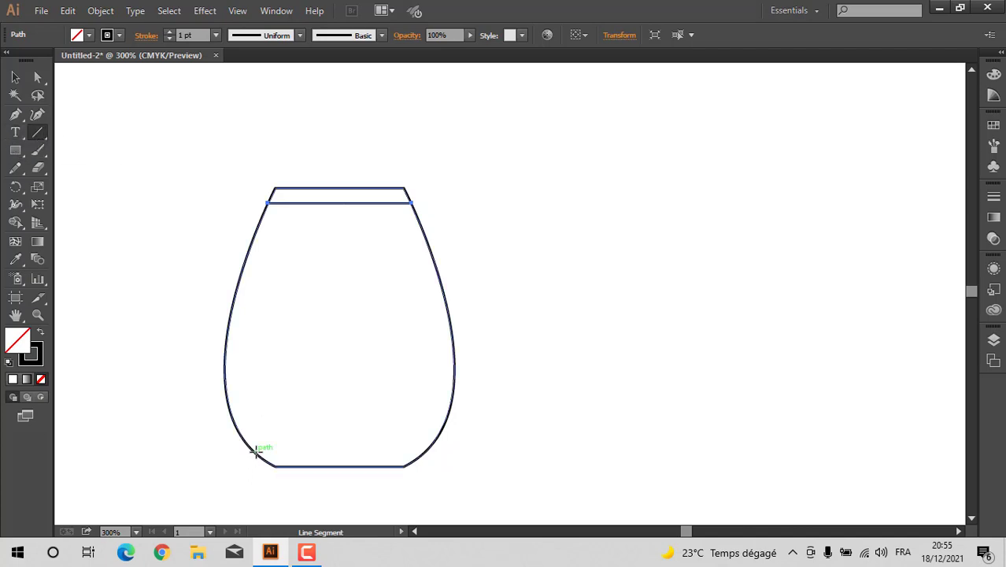
{"action": "left_click_drag", "start_coordinate": [256, 452], "coordinate": [424, 451]}
{"action": "scroll", "coordinate": [374, 465], "scroll_direction": "up", "scroll_amount": 2}
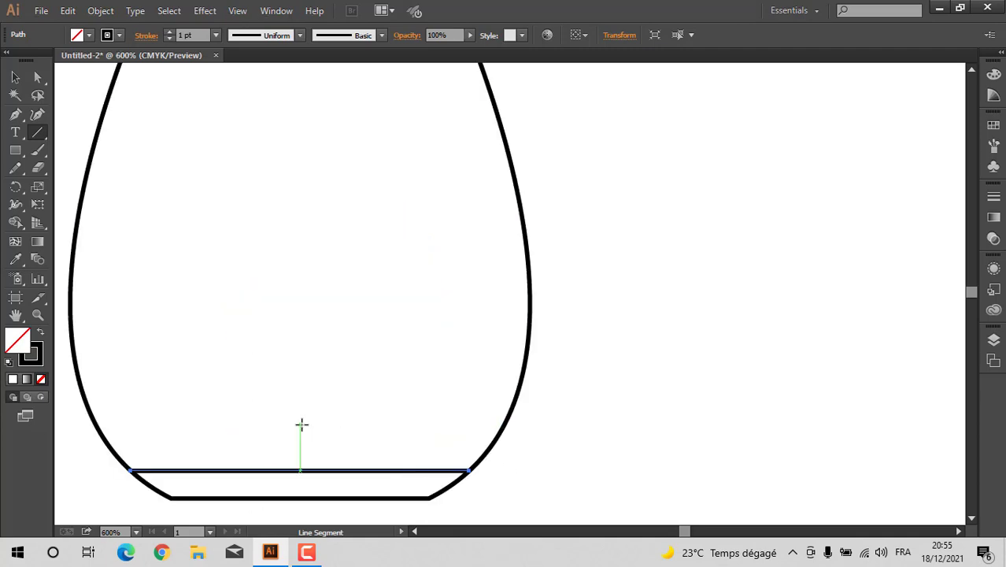
{"action": "scroll", "coordinate": [355, 417], "scroll_direction": "down", "scroll_amount": 2}
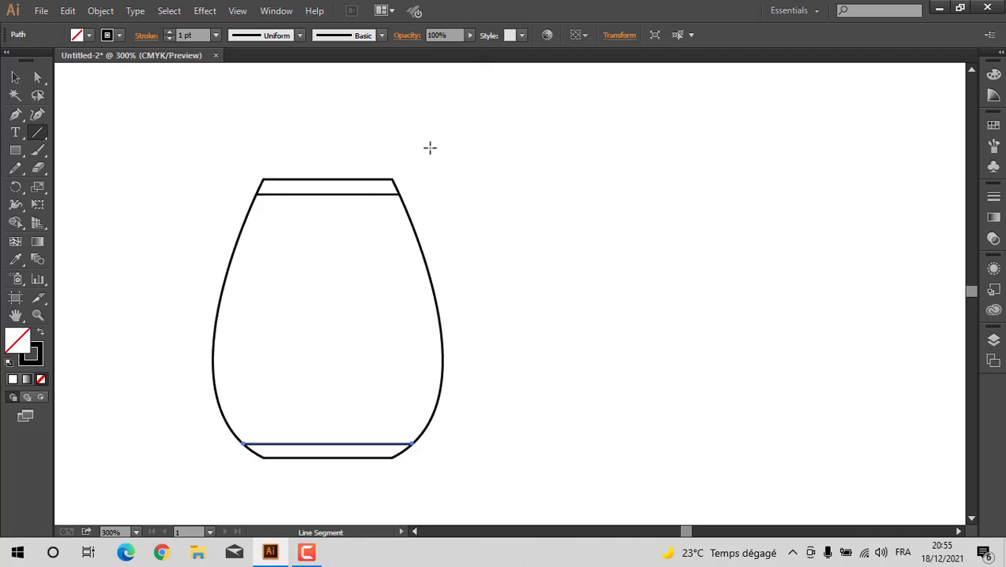
Step: Select the whole vase with its inner lines and set the stroke weight to 3 pt
{"action": "left_click", "coordinate": [12, 84]}
{"action": "mouse_move", "coordinate": [456, 142]}
{"action": "left_mouse_down"}
{"action": "mouse_move", "coordinate": [245, 541]}
{"action": "mouse_move", "coordinate": [202, 410]}
{"action": "left_mouse_up"}
{"action": "left_click", "coordinate": [274, 34]}
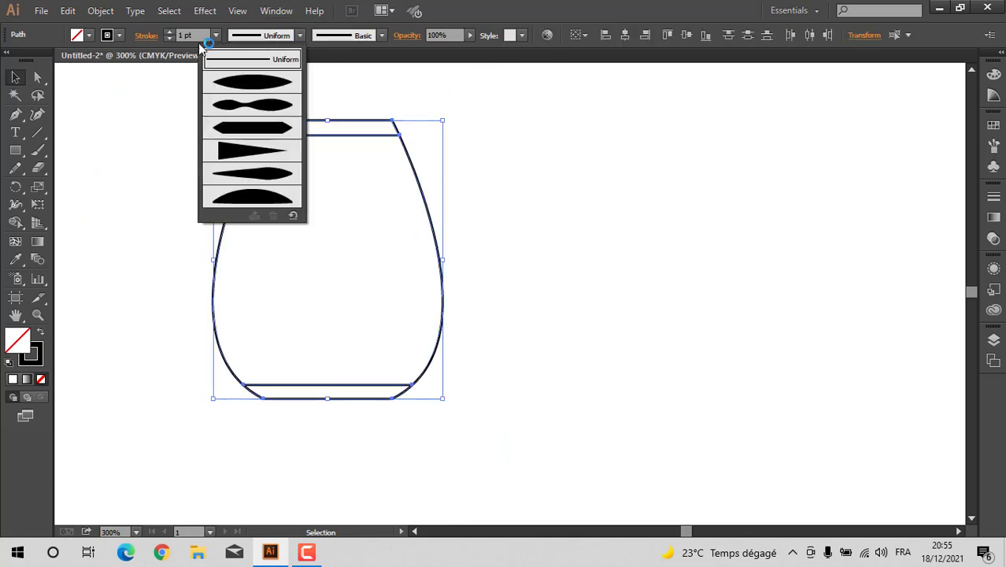
{"action": "left_click", "coordinate": [215, 36]}
{"action": "left_click", "coordinate": [215, 36]}
{"action": "left_click", "coordinate": [222, 135]}
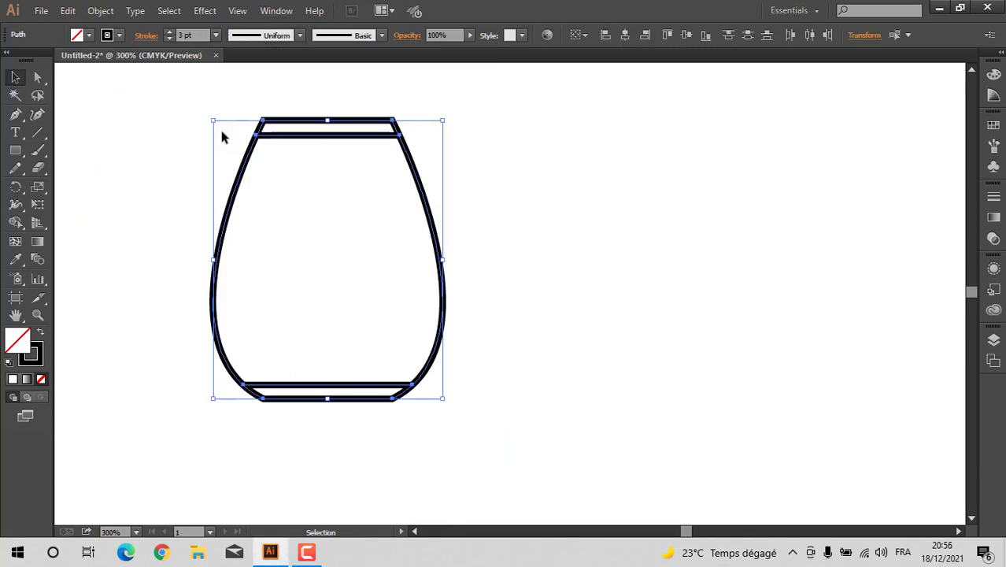
Step: Set the stroke weight of the inner line below the vase's top edge to 1 pt
{"action": "left_click", "coordinate": [347, 143]}
{"action": "left_click", "coordinate": [348, 135]}
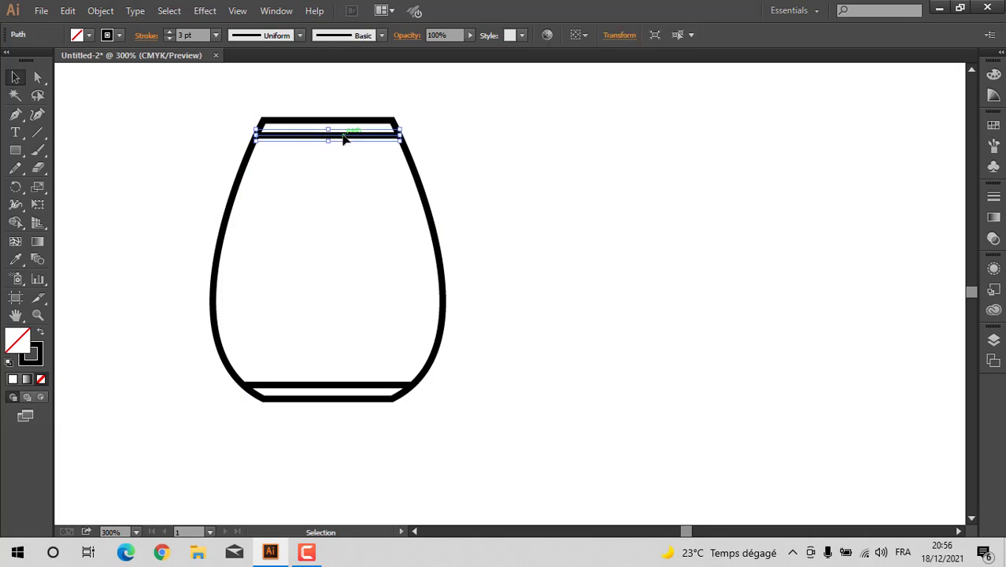
{"action": "left_click", "coordinate": [214, 36]}
{"action": "left_click", "coordinate": [223, 96]}
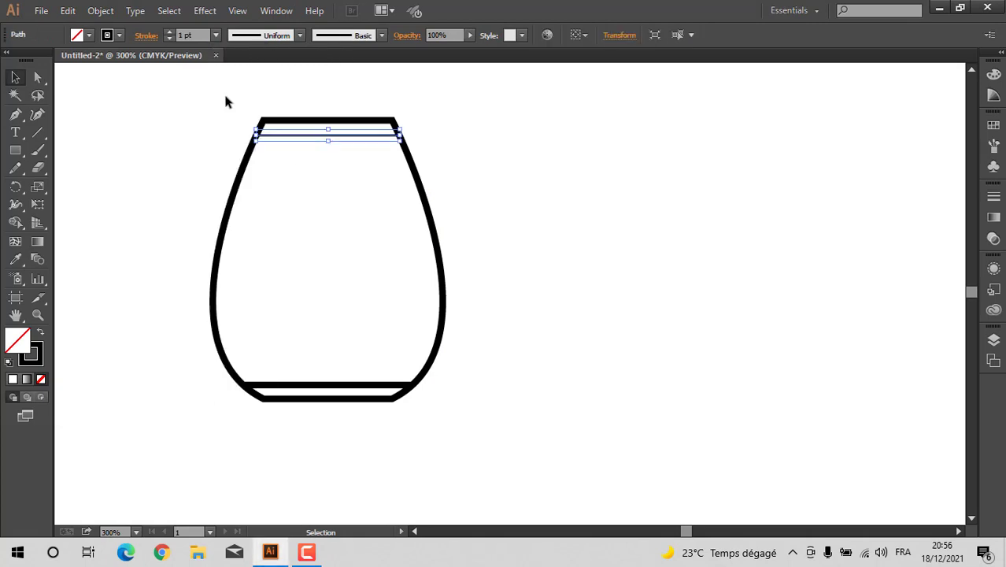
Step: Cut the inner line above the vase's base at its midpoint with the Scissors tool
{"action": "left_click", "coordinate": [512, 197]}
{"action": "left_click", "coordinate": [322, 385]}
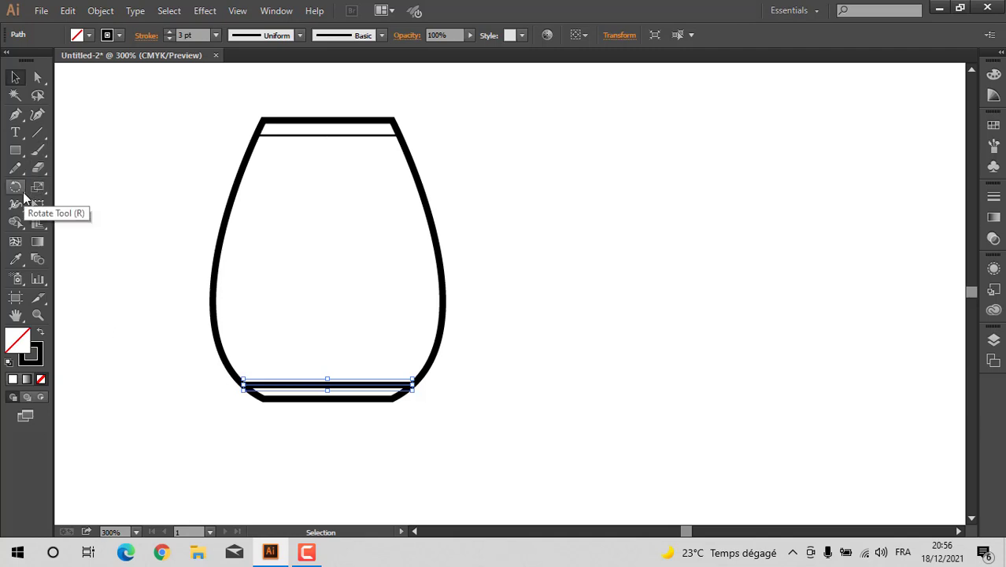
{"action": "left_click", "coordinate": [47, 137]}
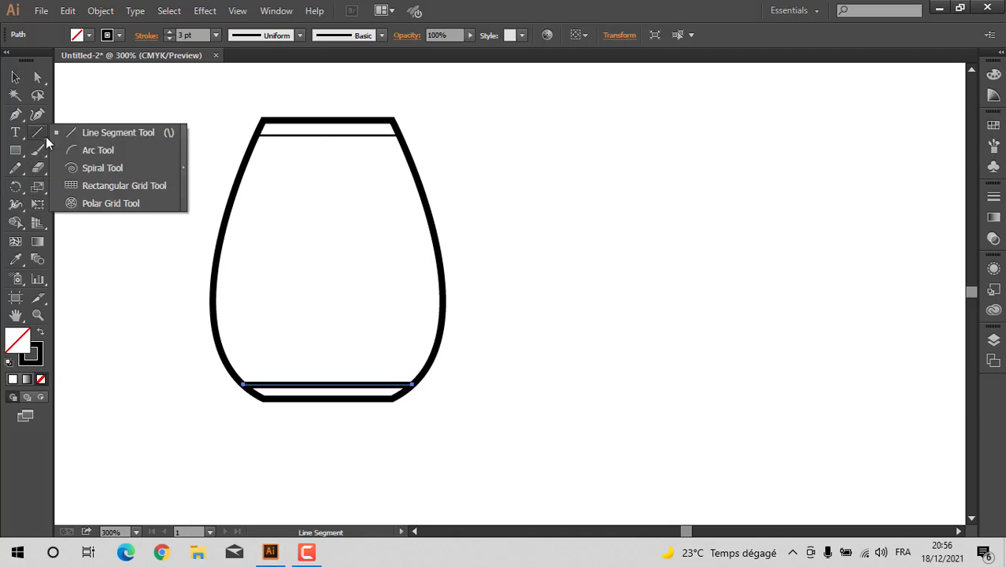
{"action": "left_click_drag", "start_coordinate": [42, 170], "coordinate": [78, 183]}
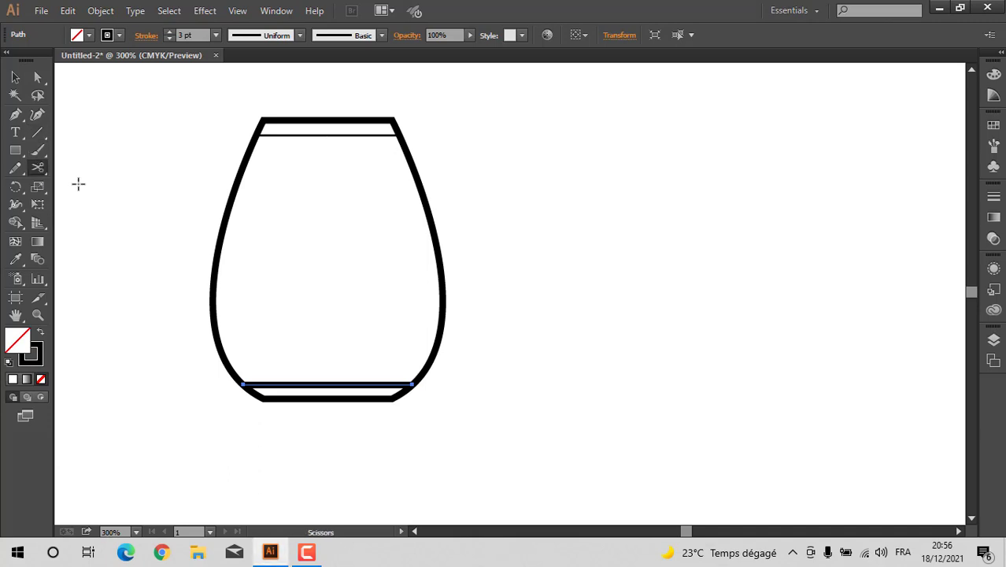
{"action": "left_click", "coordinate": [327, 383]}
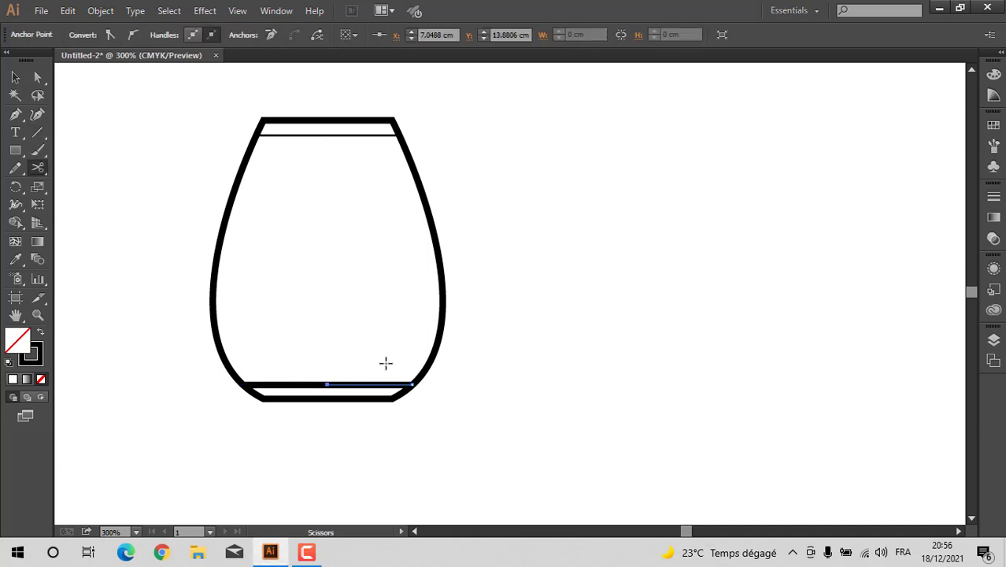
Step: Pull the cut ends of the lower inner line apart to leave a gap in the middle
{"action": "left_click", "coordinate": [36, 76]}
{"action": "left_click", "coordinate": [335, 388]}
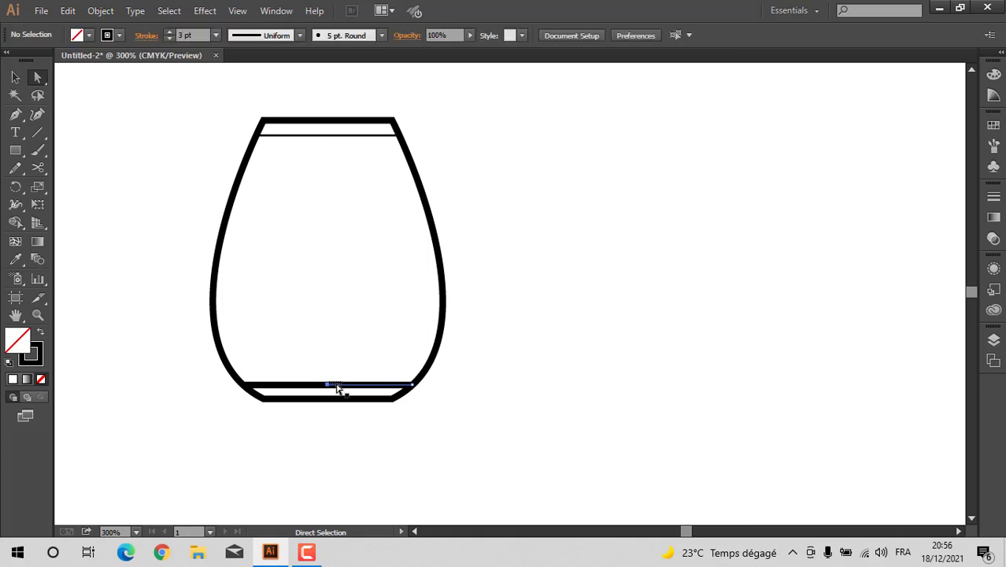
{"action": "left_click_drag", "start_coordinate": [327, 384], "coordinate": [353, 386]}
{"action": "left_click", "coordinate": [265, 348]}
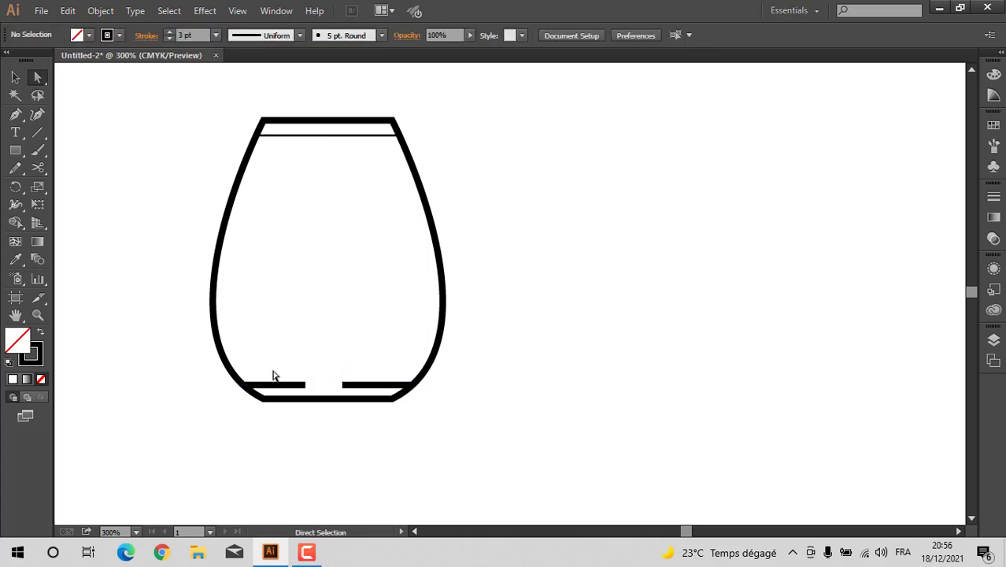
Step: Taper the inner ends of both lower line segments to points at the gap with the Width tool
{"action": "scroll", "coordinate": [274, 376], "scroll_direction": "up", "scroll_amount": 2}
{"action": "key", "text": "v"}
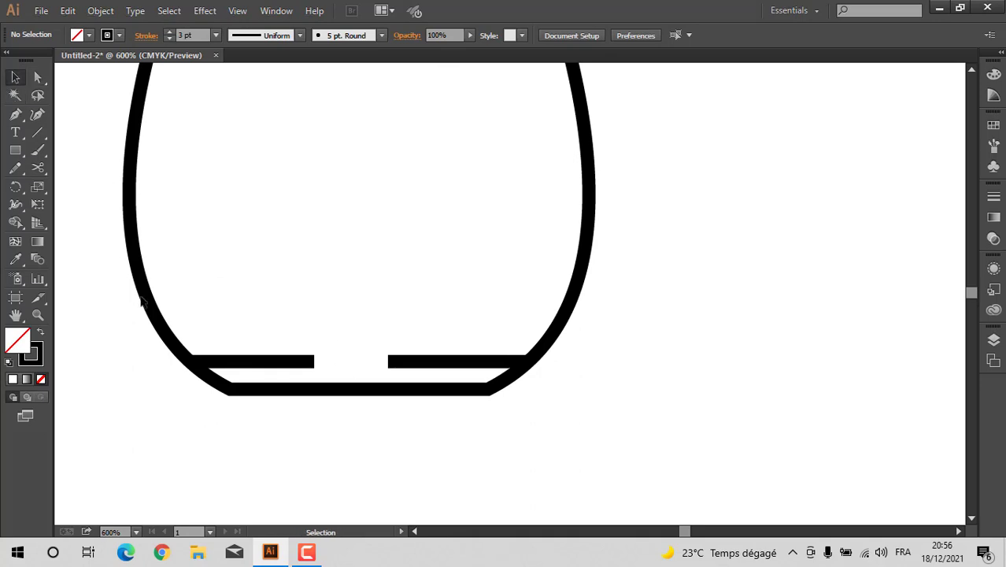
{"action": "left_click", "coordinate": [244, 361]}
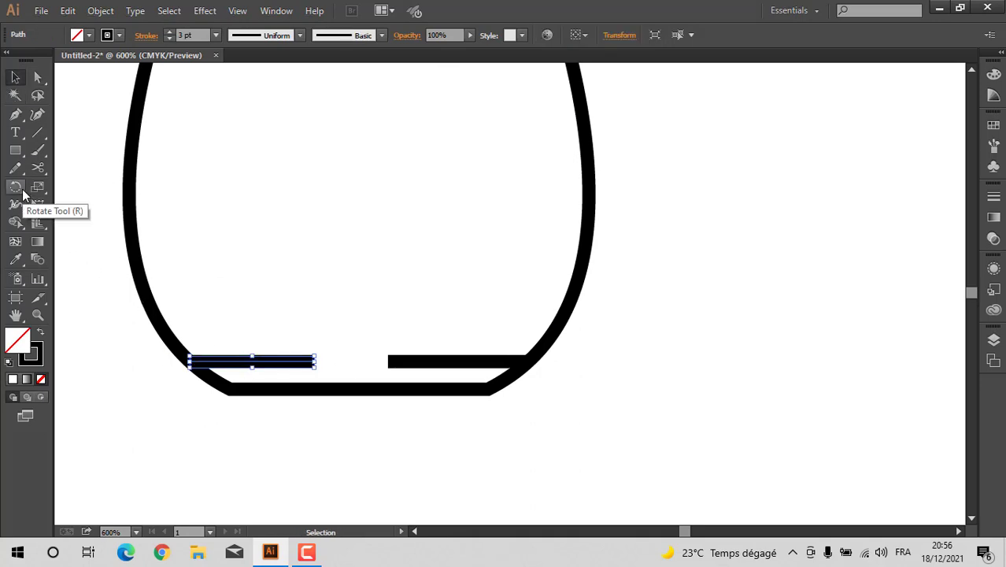
{"action": "left_click", "coordinate": [17, 207]}
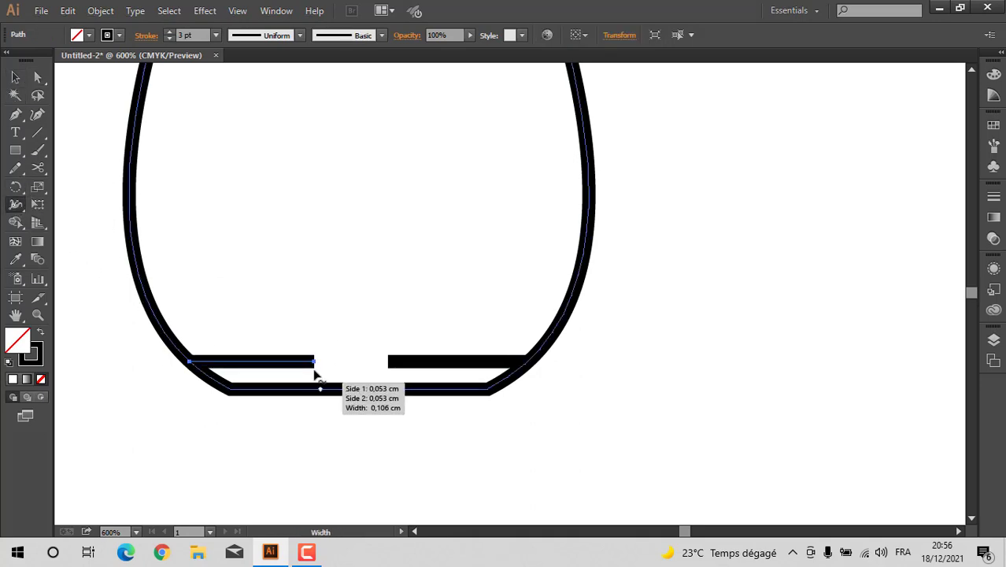
{"action": "scroll", "coordinate": [314, 361], "scroll_direction": "up", "scroll_amount": 2}
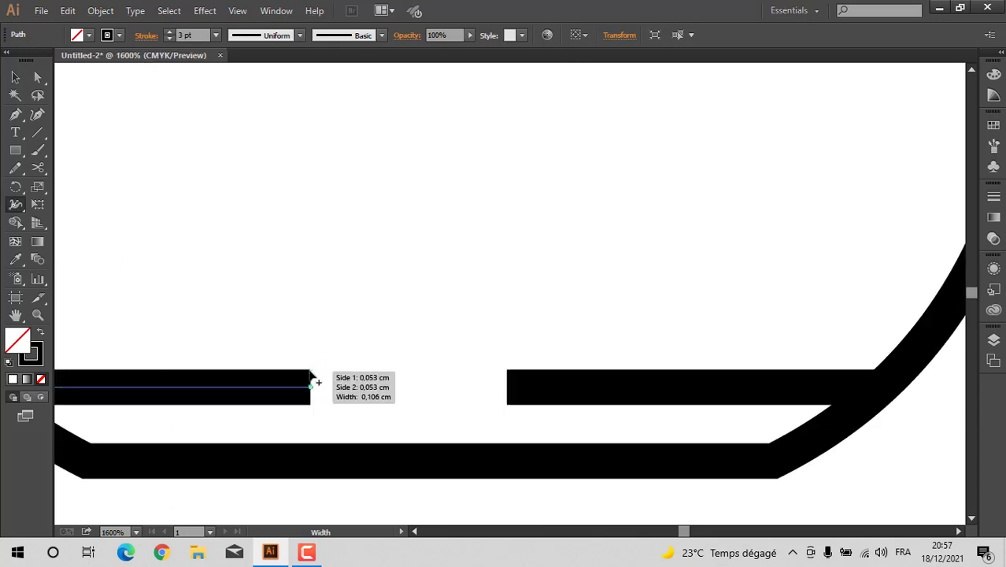
{"action": "left_click_drag", "start_coordinate": [313, 378], "coordinate": [309, 387]}
{"action": "left_click_drag", "start_coordinate": [507, 372], "coordinate": [507, 388]}
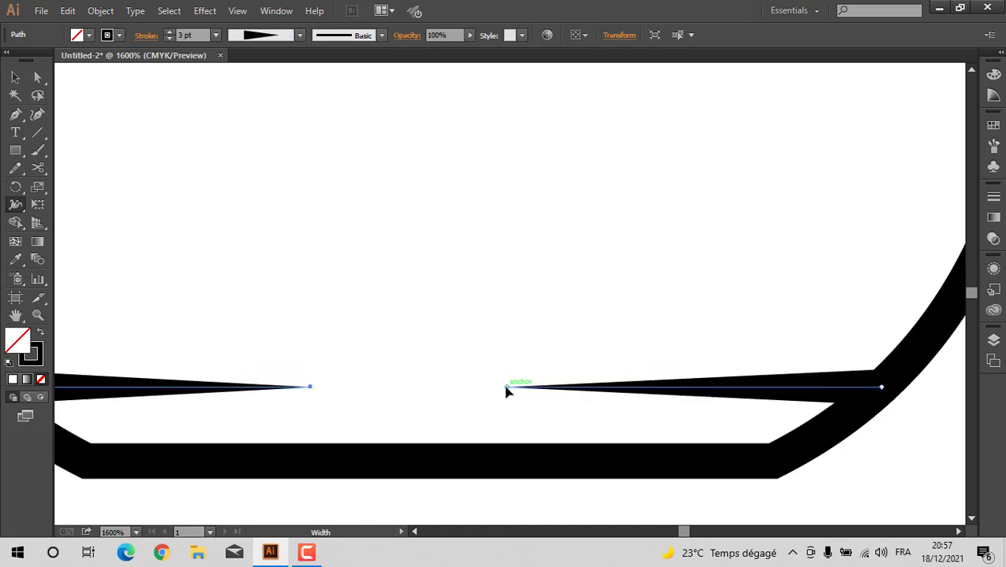
{"action": "left_click", "coordinate": [15, 77]}
{"action": "left_click", "coordinate": [285, 200]}
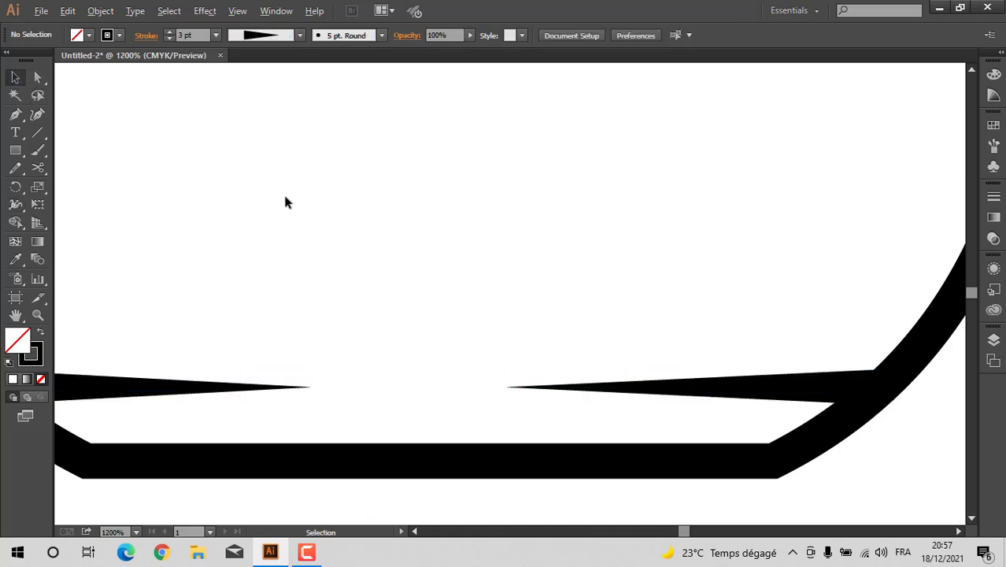
Step: Draw a slightly tall 1 pt ellipse above the vase and place a partly overlapping copy beside it
{"action": "scroll", "coordinate": [519, 308], "scroll_direction": "down", "scroll_amount": 4}
{"action": "scroll", "coordinate": [519, 308], "scroll_direction": "down", "scroll_amount": 3}
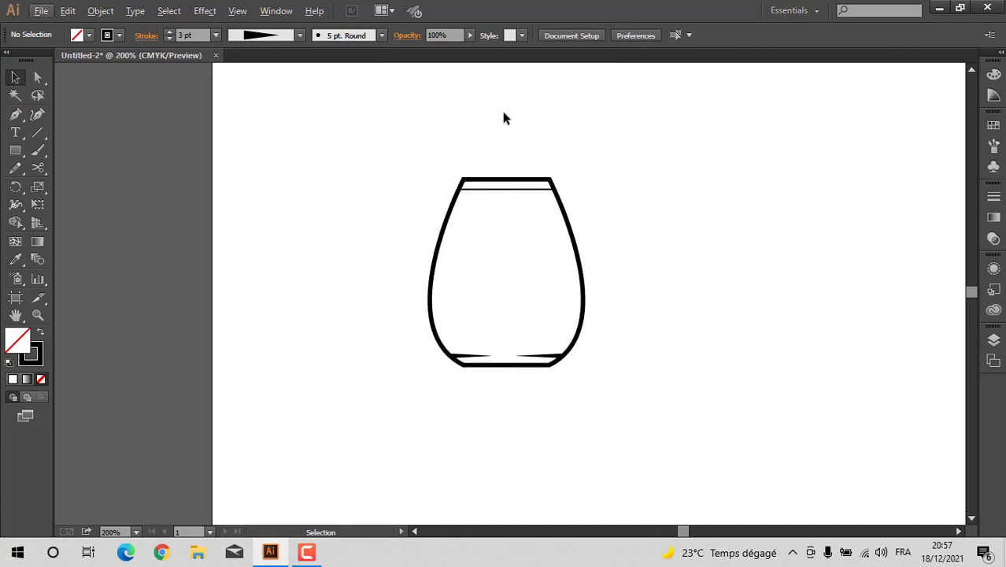
{"action": "left_click_drag", "start_coordinate": [20, 156], "coordinate": [55, 181]}
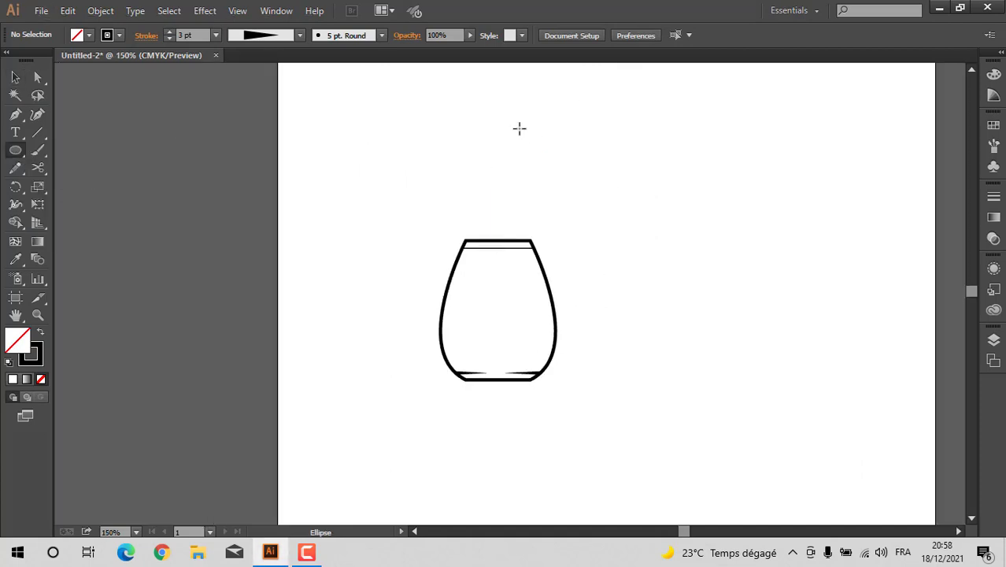
{"action": "left_click_drag", "start_coordinate": [519, 130], "coordinate": [588, 206]}
{"action": "key", "text": "v"}
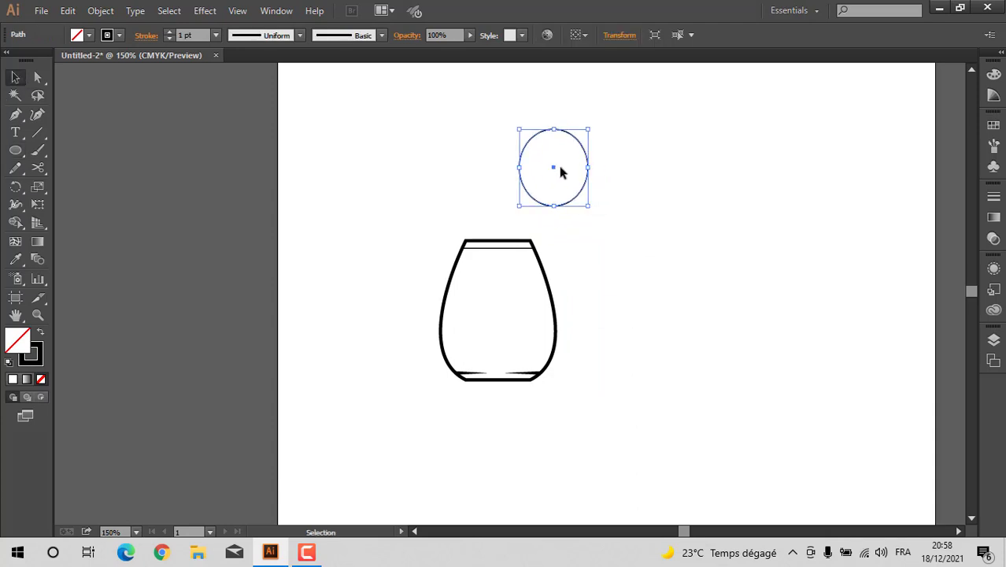
{"action": "left_click_drag", "start_coordinate": [553, 170], "coordinate": [587, 169]}
{"action": "left_click_drag", "start_coordinate": [592, 168], "coordinate": [627, 169]}
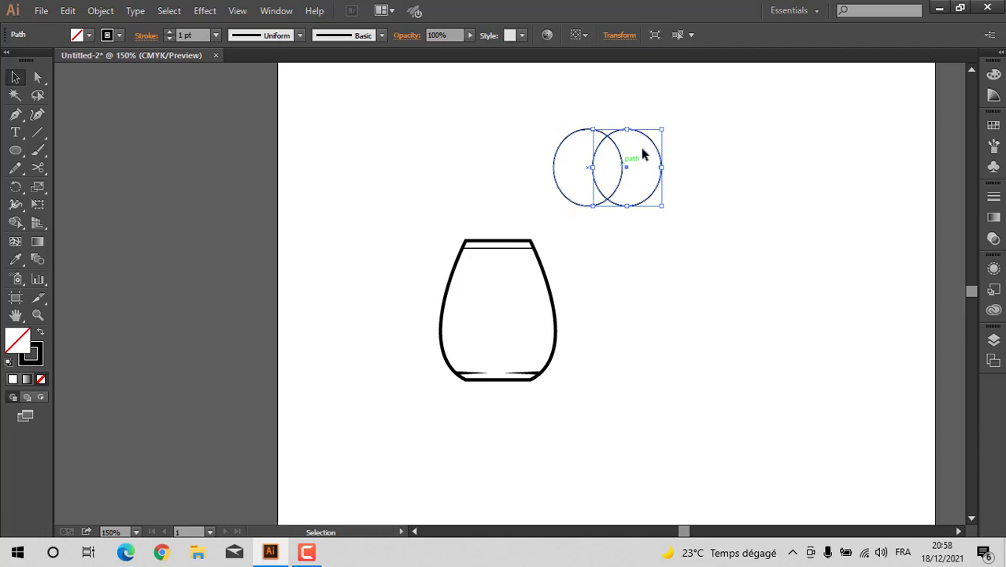
Step: Intersect the two ellipses into a single leaf shape and stretch it slightly upward
{"action": "left_click", "coordinate": [993, 433]}
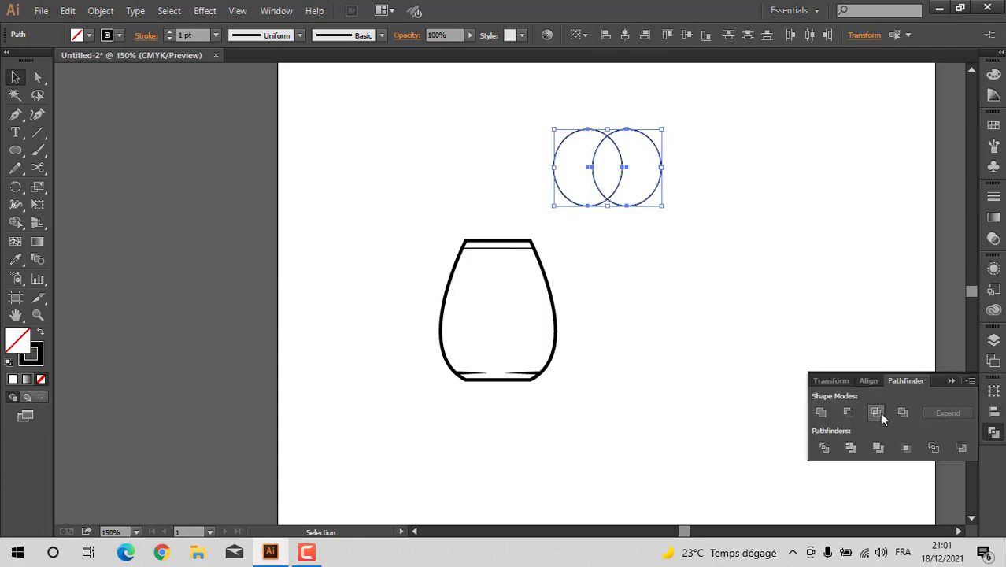
{"action": "left_click", "coordinate": [880, 414]}
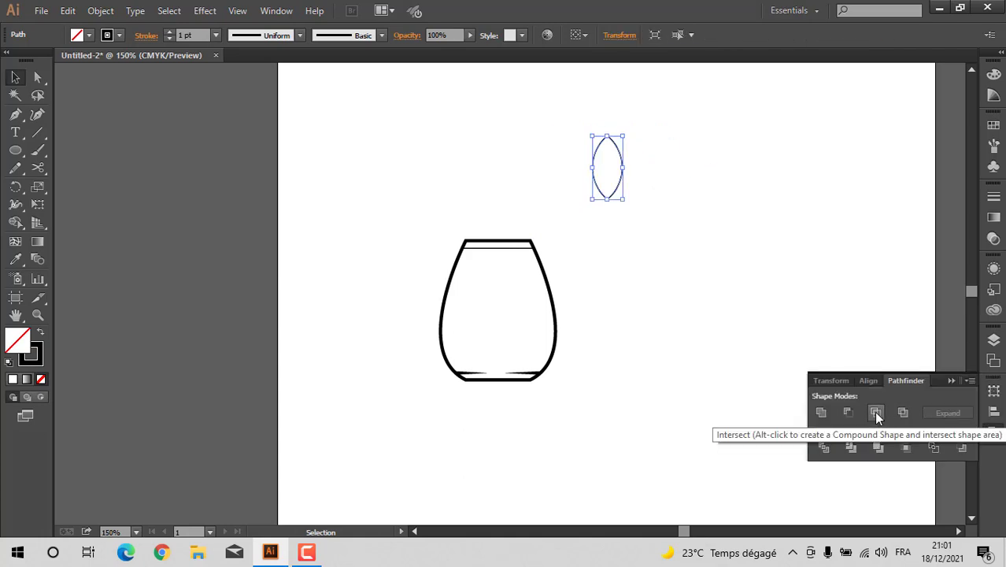
{"action": "left_click_drag", "start_coordinate": [610, 141], "coordinate": [607, 123]}
{"action": "left_click", "coordinate": [689, 152]}
{"action": "left_click", "coordinate": [622, 168]}
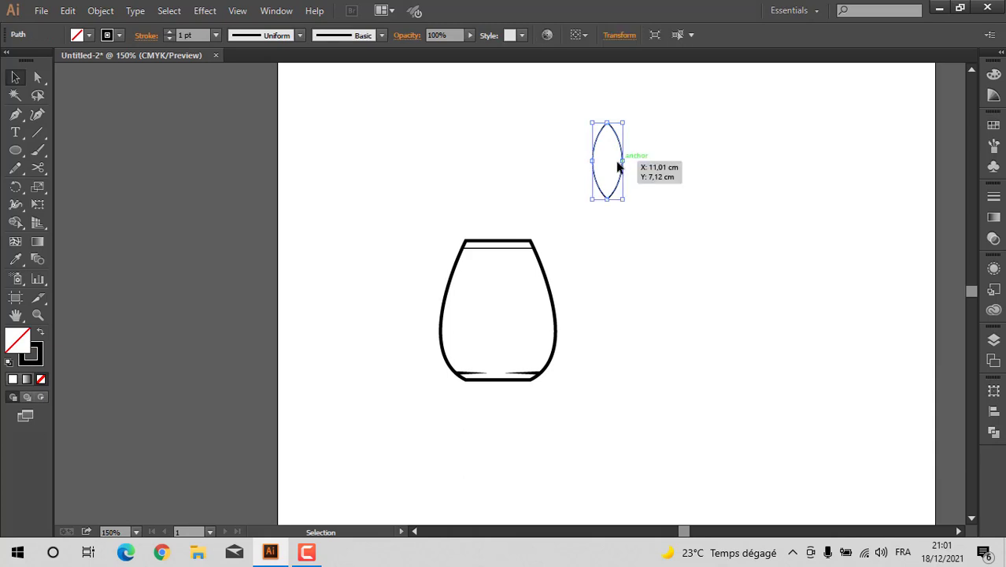
Step: Centre the leaf over the vase's opening with its lower tip inside the vase and stretch it taller
{"action": "left_click_drag", "start_coordinate": [624, 178], "coordinate": [508, 244]}
{"action": "left_click_drag", "start_coordinate": [497, 182], "coordinate": [498, 167]}
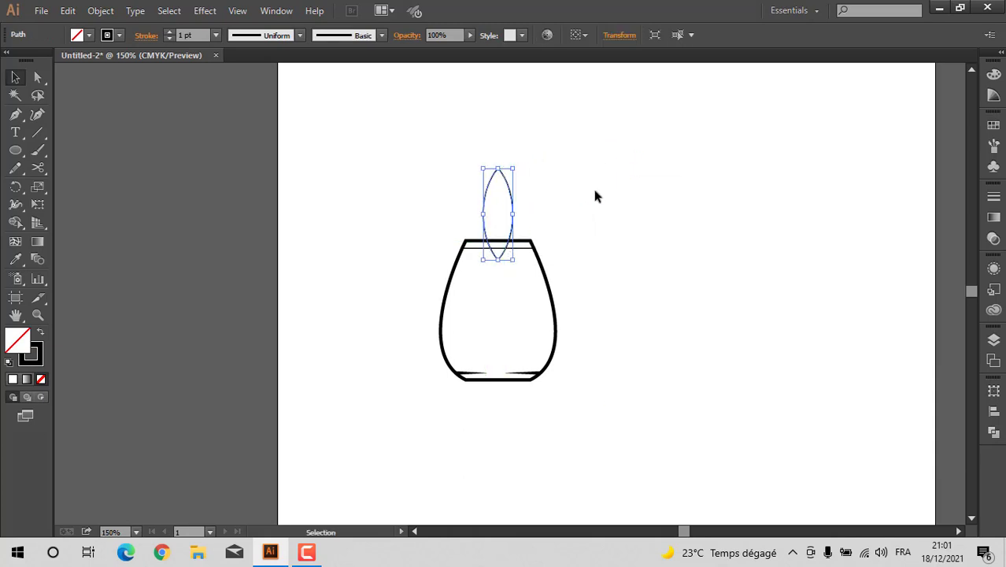
{"action": "left_click", "coordinate": [592, 185]}
Step: Create a copy of the leaf rotated to the left about its lower tip
{"action": "left_click", "coordinate": [485, 213]}
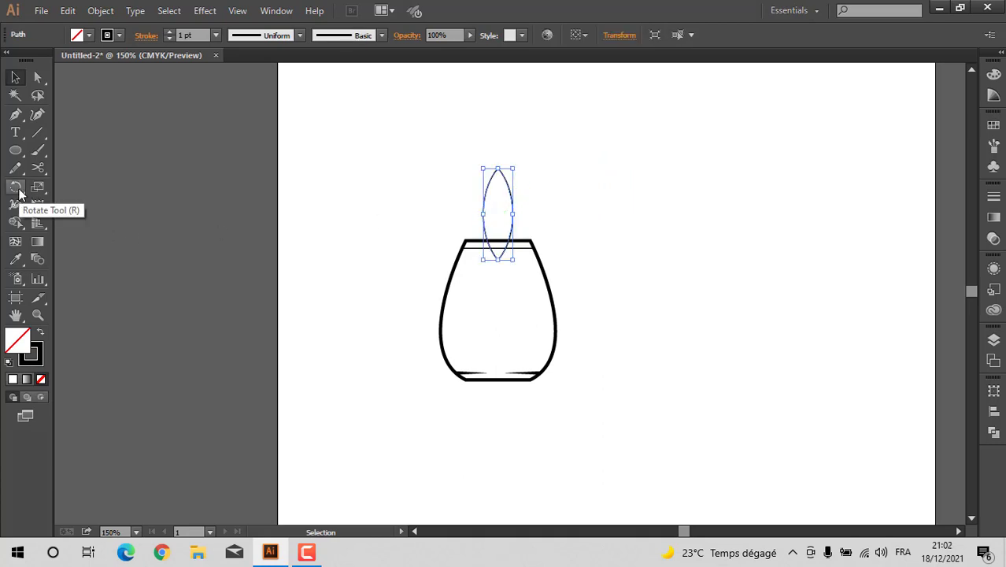
{"action": "left_click", "coordinate": [17, 189]}
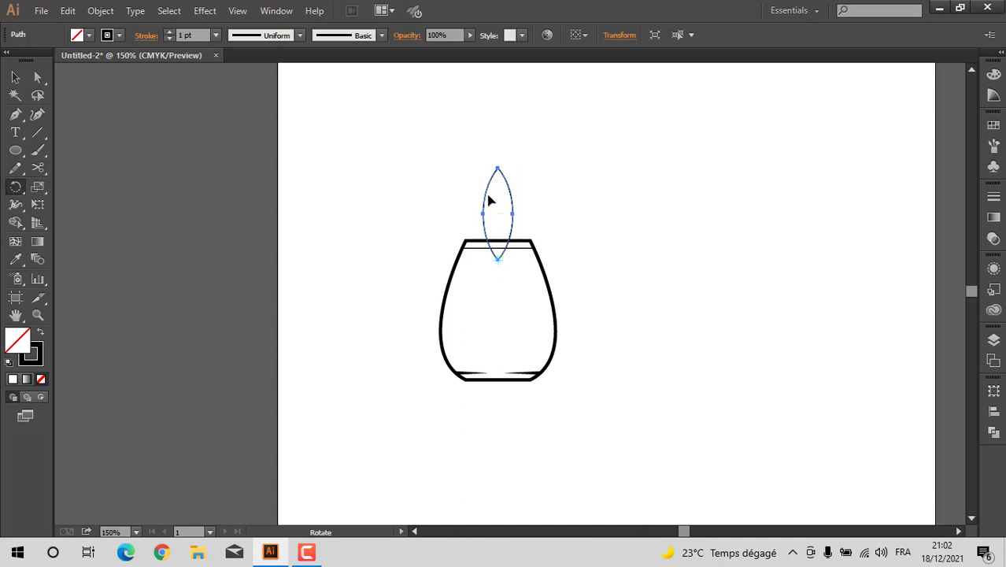
{"action": "left_click_drag", "start_coordinate": [497, 170], "coordinate": [477, 167]}
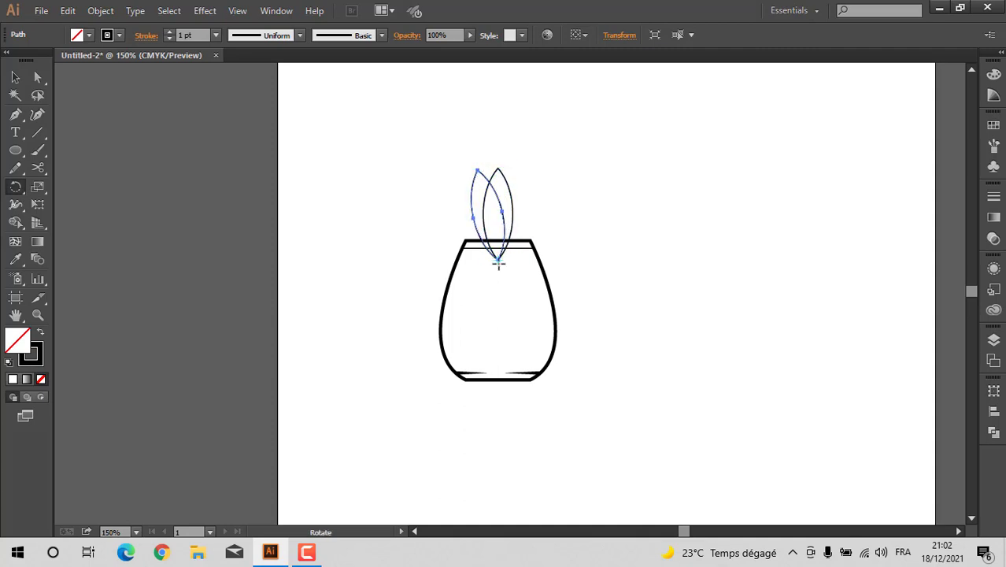
{"action": "key", "text": "v"}
Step: Duplicate the tilted leaf in place, tilt the copy further left and align its lower tip with the other leaves
{"action": "left_click", "coordinate": [68, 11]}
{"action": "left_click", "coordinate": [92, 82]}
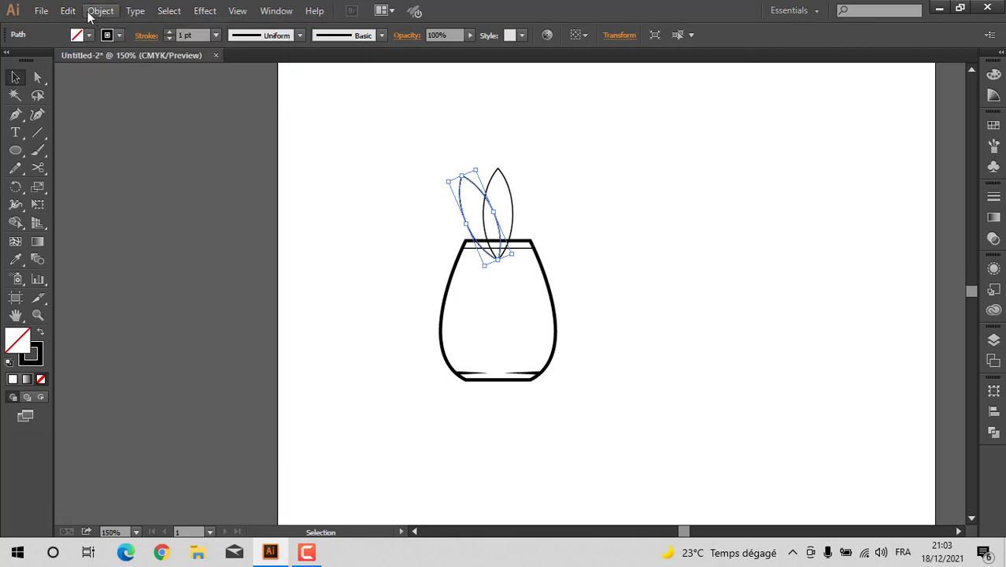
{"action": "left_click", "coordinate": [69, 10]}
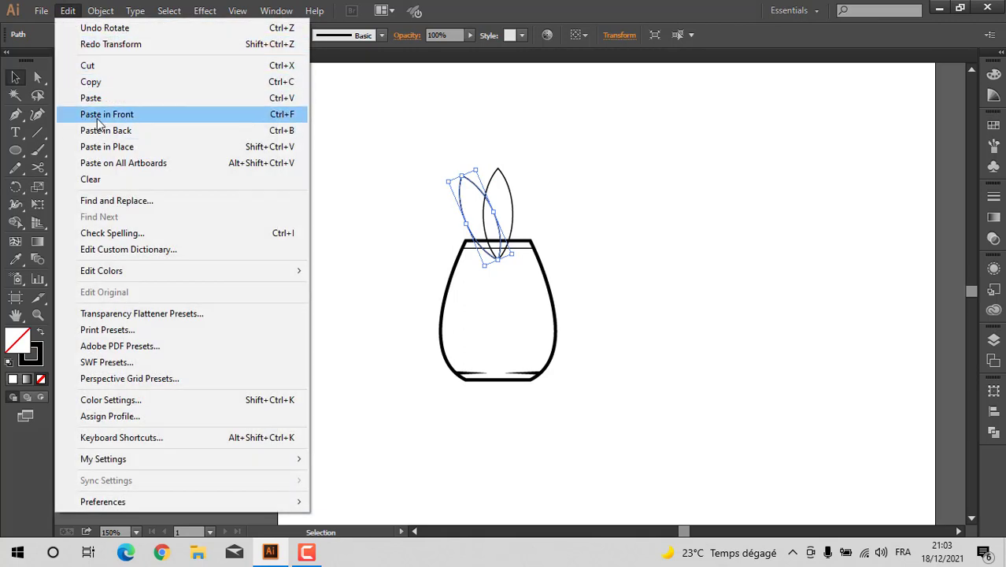
{"action": "left_click", "coordinate": [93, 146]}
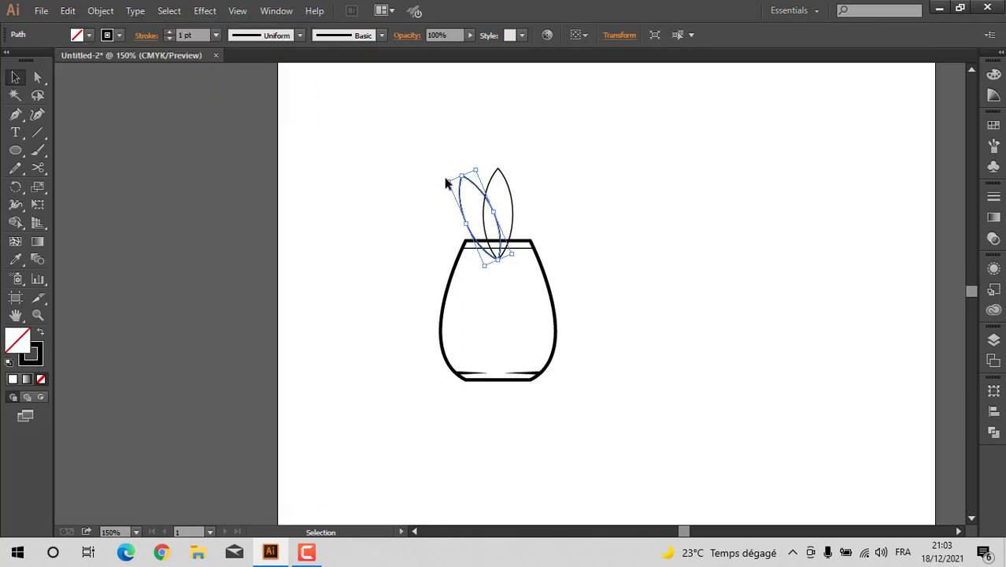
{"action": "left_click_drag", "start_coordinate": [463, 185], "coordinate": [426, 194]}
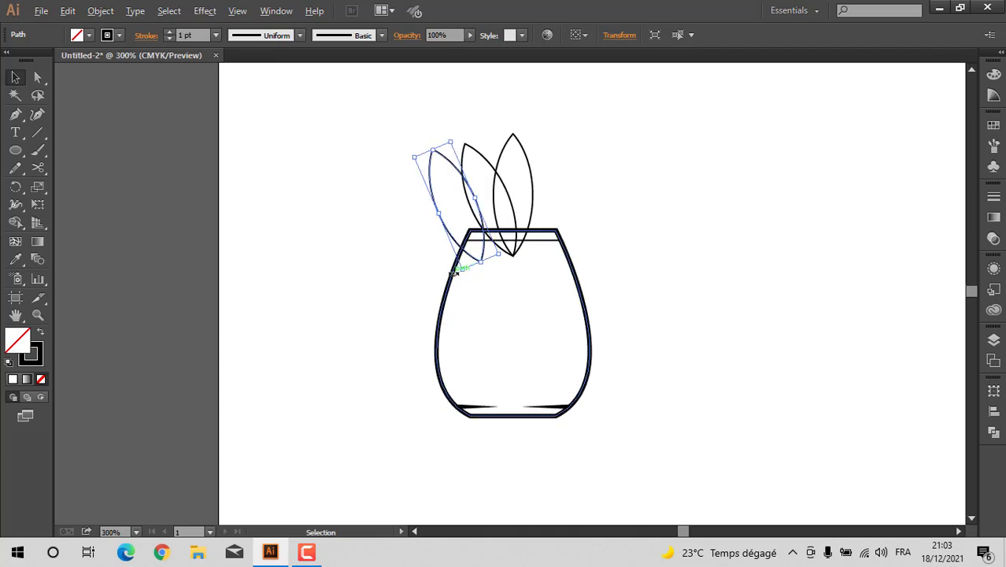
{"action": "scroll", "coordinate": [467, 273], "scroll_direction": "up", "scroll_amount": 4}
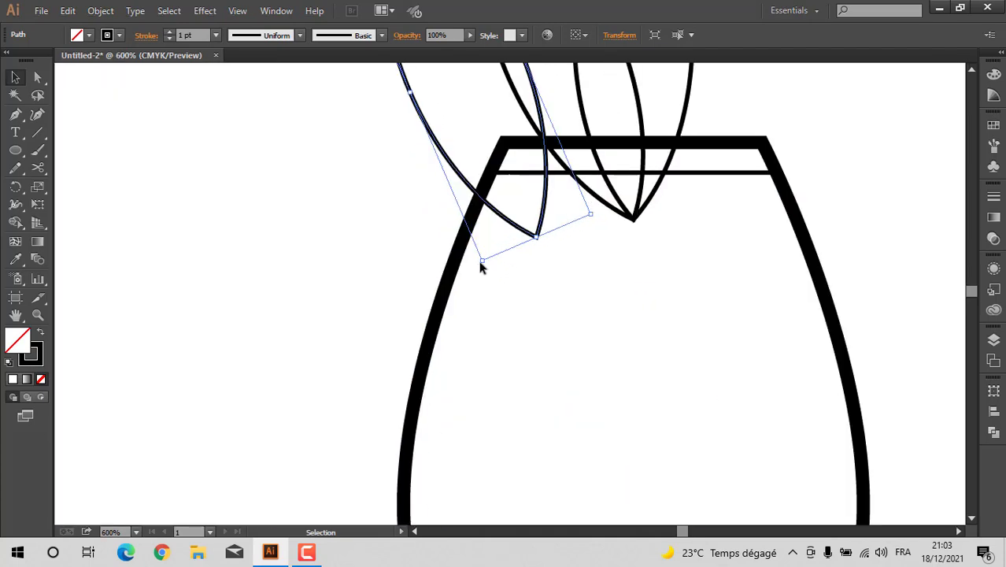
{"action": "left_click_drag", "start_coordinate": [477, 262], "coordinate": [608, 218]}
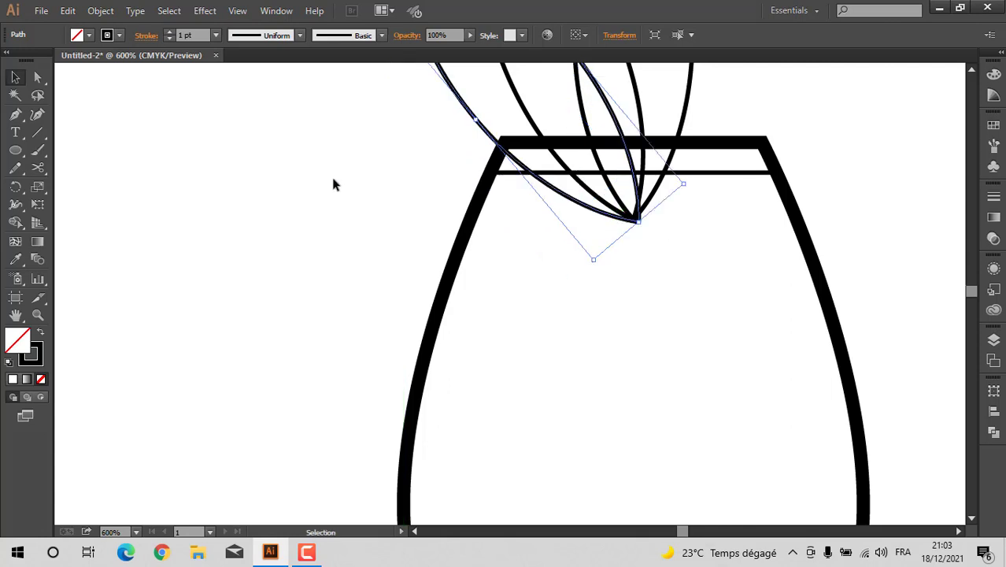
{"action": "left_click", "coordinate": [332, 182]}
Step: Mirror copies of the two left leaves to the right side of the central leaf
{"action": "scroll", "coordinate": [349, 197], "scroll_direction": "down", "scroll_amount": 4}
{"action": "left_click_drag", "start_coordinate": [404, 104], "coordinate": [442, 126]}
{"action": "key", "text": "o"}
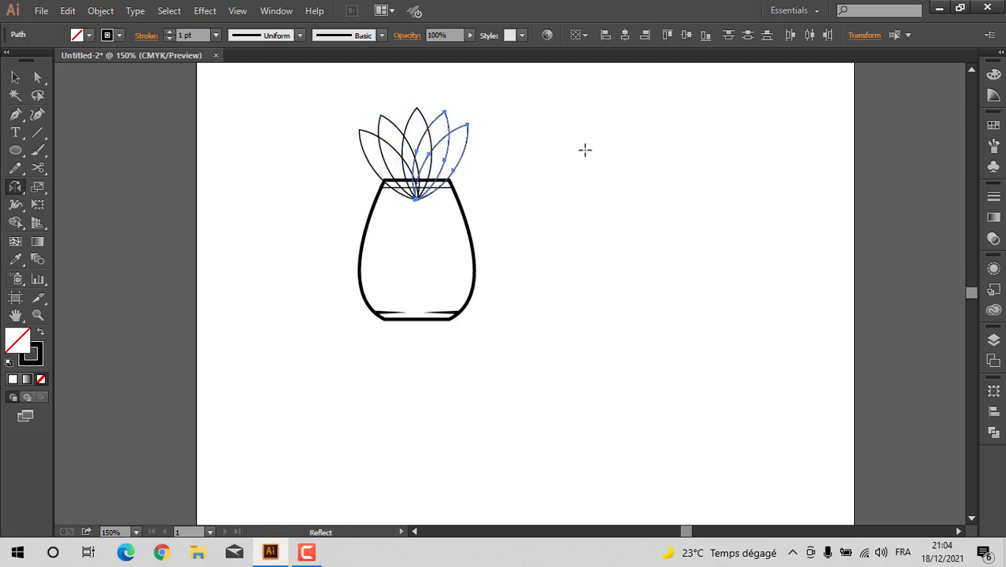
{"action": "left_click", "coordinate": [15, 76]}
{"action": "left_click", "coordinate": [253, 181]}
Step: Remove the parts of the leaves that lie inside the vase with the Shape Builder tool
{"action": "left_click_drag", "start_coordinate": [513, 91], "coordinate": [321, 336]}
{"action": "left_click", "coordinate": [16, 223]}
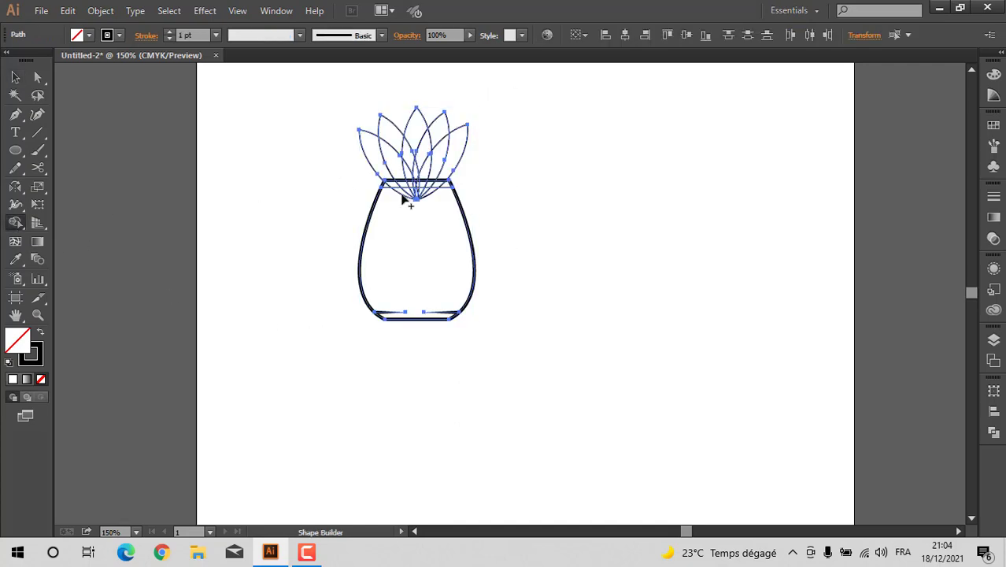
{"action": "scroll", "coordinate": [400, 195], "scroll_direction": "up", "scroll_amount": 5}
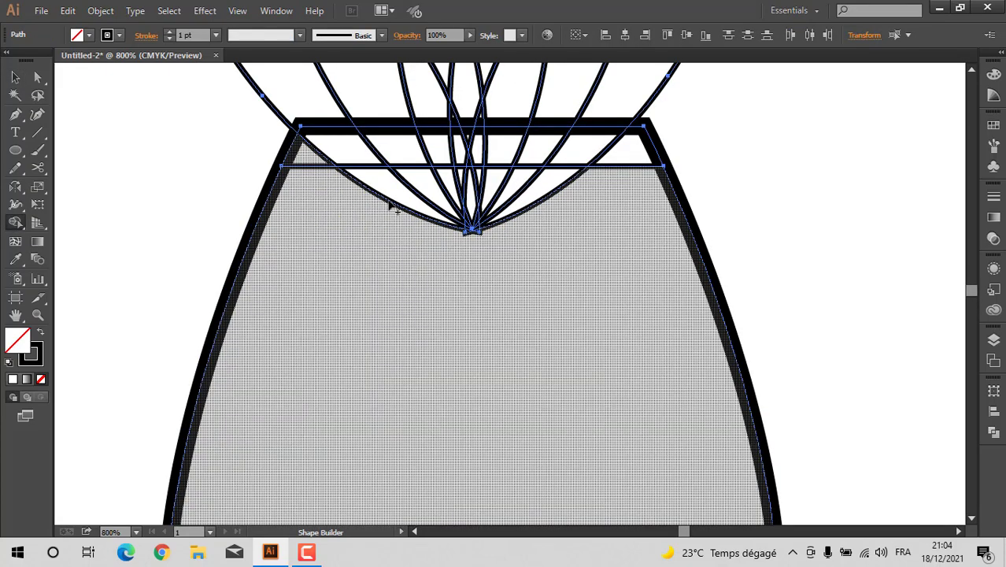
{"action": "mouse_move", "coordinate": [548, 211]}
{"action": "left_mouse_down"}
{"action": "mouse_move", "coordinate": [437, 241]}
{"action": "mouse_move", "coordinate": [479, 225]}
{"action": "mouse_move", "coordinate": [417, 201]}
{"action": "left_mouse_up"}
{"action": "left_click_drag", "start_coordinate": [508, 227], "coordinate": [423, 214]}
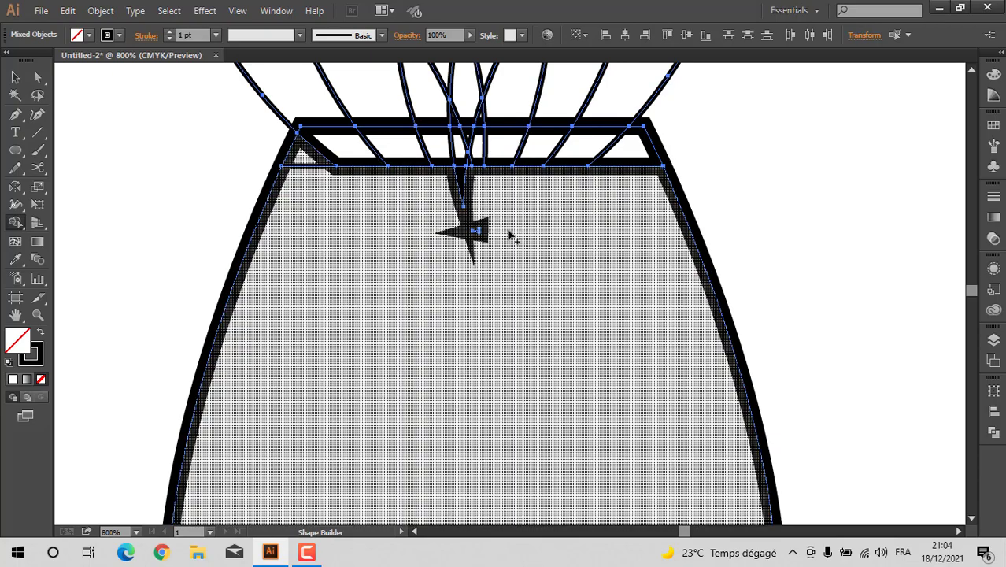
{"action": "mouse_move", "coordinate": [519, 226]}
{"action": "left_mouse_down"}
{"action": "mouse_move", "coordinate": [422, 248]}
{"action": "mouse_move", "coordinate": [480, 206]}
{"action": "mouse_move", "coordinate": [495, 216]}
{"action": "mouse_move", "coordinate": [441, 255]}
{"action": "left_mouse_up"}
{"action": "left_click_drag", "start_coordinate": [497, 223], "coordinate": [454, 234]}
{"action": "left_click_drag", "start_coordinate": [496, 240], "coordinate": [450, 229]}
{"action": "mouse_move", "coordinate": [404, 147]}
{"action": "left_mouse_down"}
{"action": "mouse_move", "coordinate": [343, 145]}
{"action": "mouse_move", "coordinate": [639, 147]}
{"action": "left_mouse_up"}
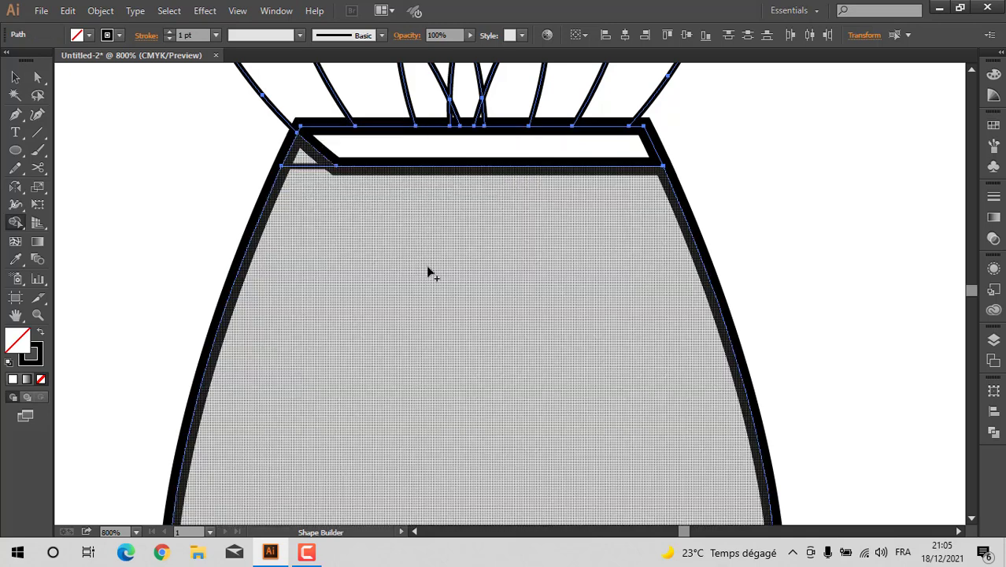
{"action": "mouse_move", "coordinate": [329, 148]}
{"action": "left_mouse_down"}
{"action": "mouse_move", "coordinate": [320, 177]}
{"action": "mouse_move", "coordinate": [313, 156]}
{"action": "mouse_move", "coordinate": [664, 165]}
{"action": "left_mouse_up"}
Step: Redraw the straight 1 pt inner line across the vase just below its top edge
{"action": "left_click", "coordinate": [37, 132]}
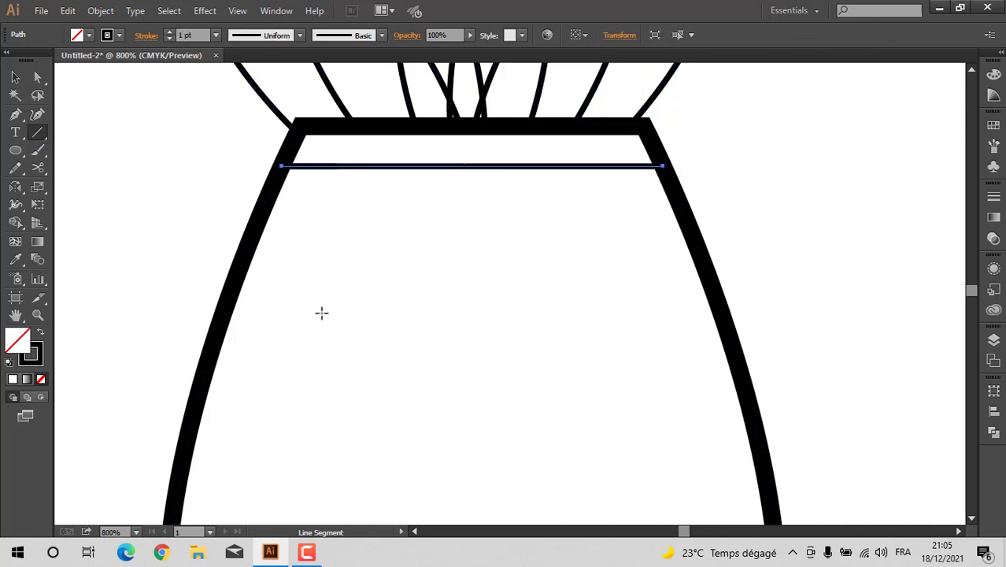
{"action": "scroll", "coordinate": [322, 313], "scroll_direction": "down", "scroll_amount": 3}
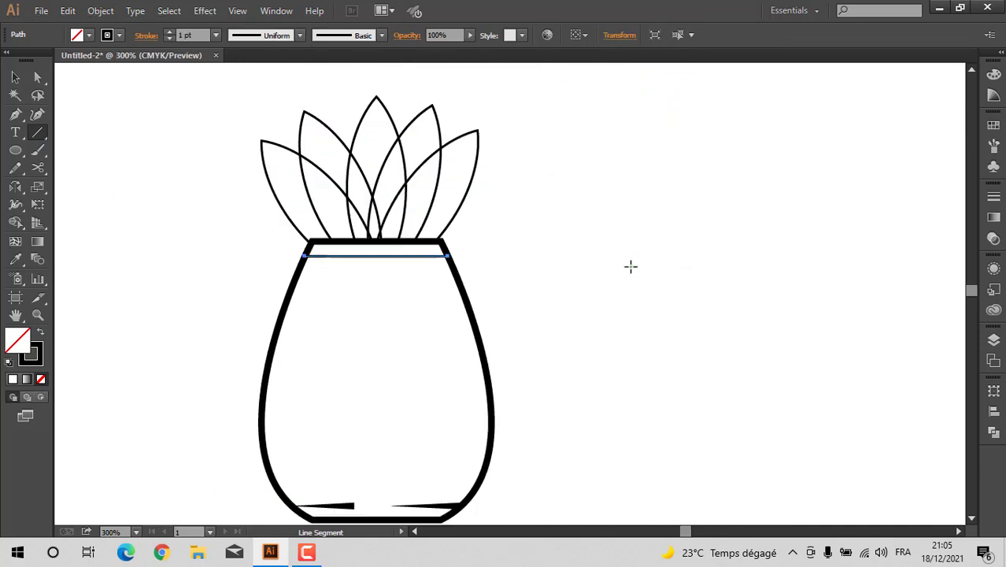
{"action": "scroll", "coordinate": [626, 267], "scroll_direction": "down", "scroll_amount": 1}
{"action": "left_click", "coordinate": [15, 78]}
{"action": "left_click", "coordinate": [260, 183]}
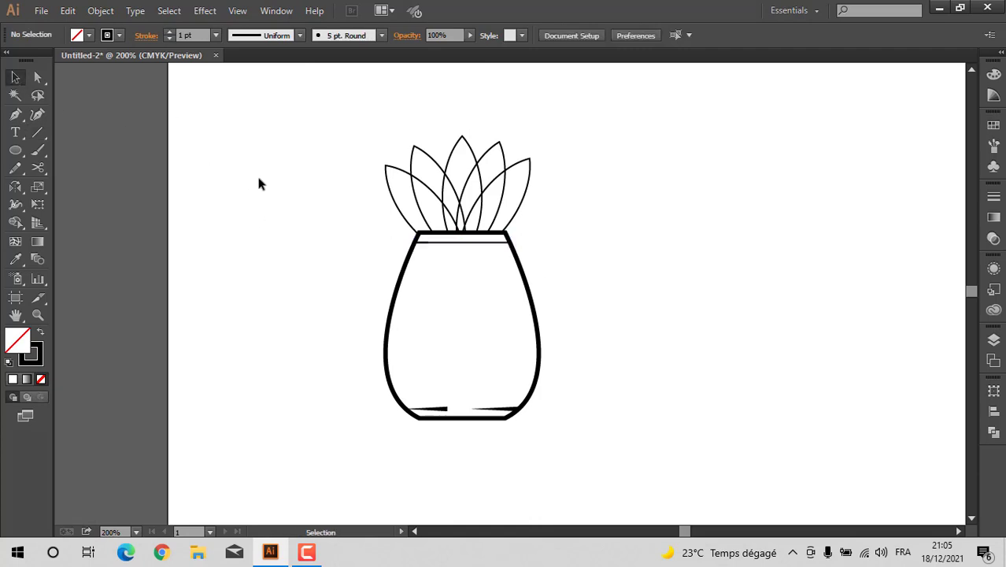
Step: Merge the overlapping leaf regions with the Shape Builder tool so the outer leaves sit in front of the inner ones
{"action": "left_click_drag", "start_coordinate": [553, 139], "coordinate": [361, 462]}
{"action": "left_click", "coordinate": [15, 222]}
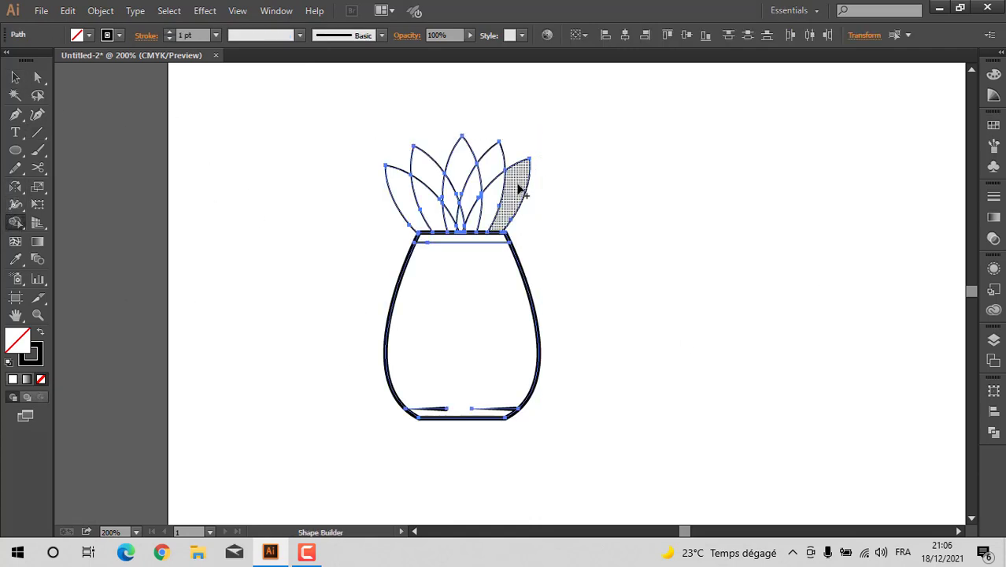
{"action": "left_click_drag", "start_coordinate": [487, 209], "coordinate": [473, 217]}
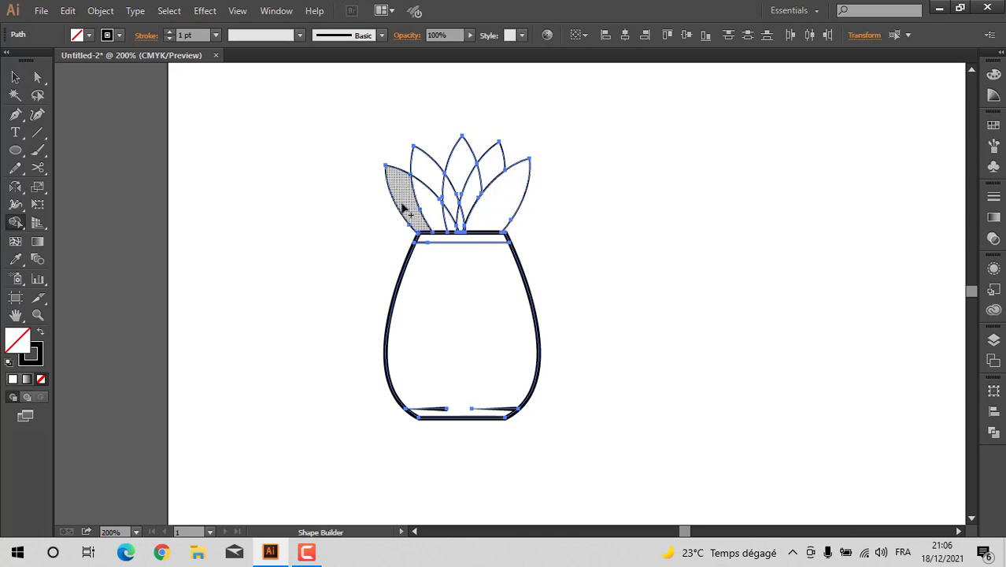
{"action": "left_click_drag", "start_coordinate": [404, 206], "coordinate": [450, 219]}
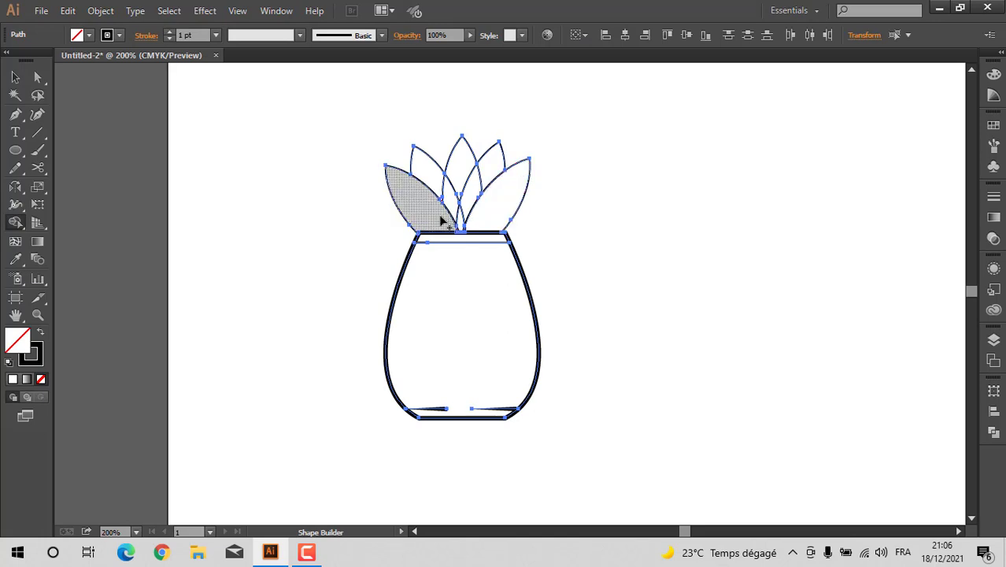
{"action": "mouse_move", "coordinate": [427, 177]}
{"action": "left_mouse_down"}
{"action": "mouse_move", "coordinate": [451, 200]}
{"action": "mouse_move", "coordinate": [458, 184]}
{"action": "mouse_move", "coordinate": [478, 186]}
{"action": "mouse_move", "coordinate": [466, 226]}
{"action": "left_mouse_up"}
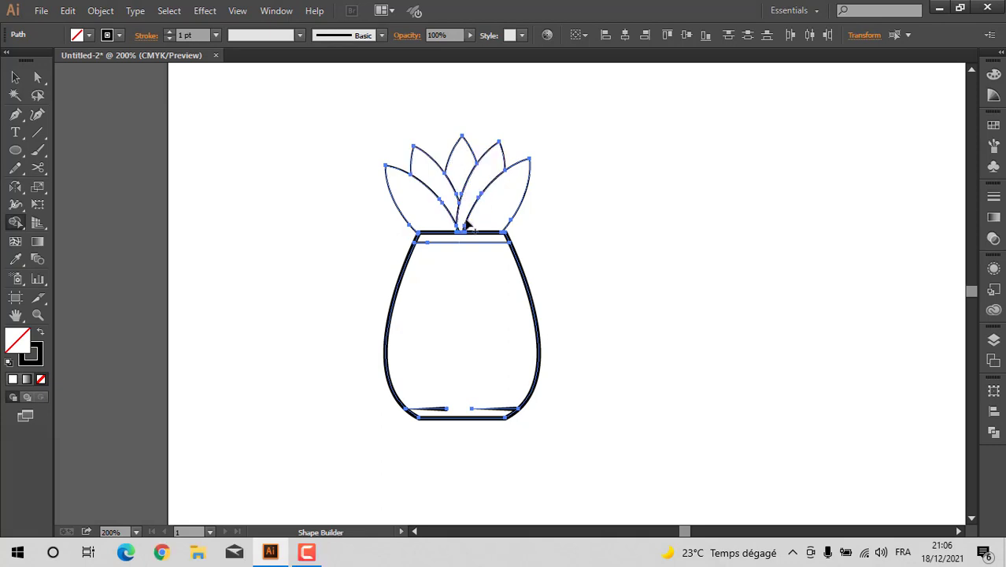
Step: Deselect the artwork and examine the merged leaves above the vase up close
{"action": "key", "text": "v"}
{"action": "left_click", "coordinate": [248, 167]}
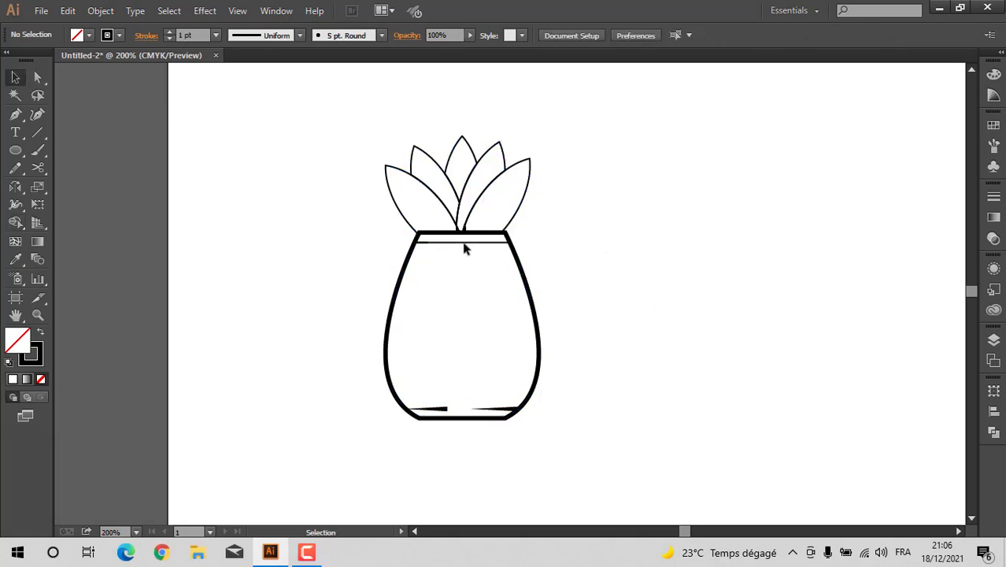
{"action": "scroll", "coordinate": [476, 226], "scroll_direction": "up", "scroll_amount": 5}
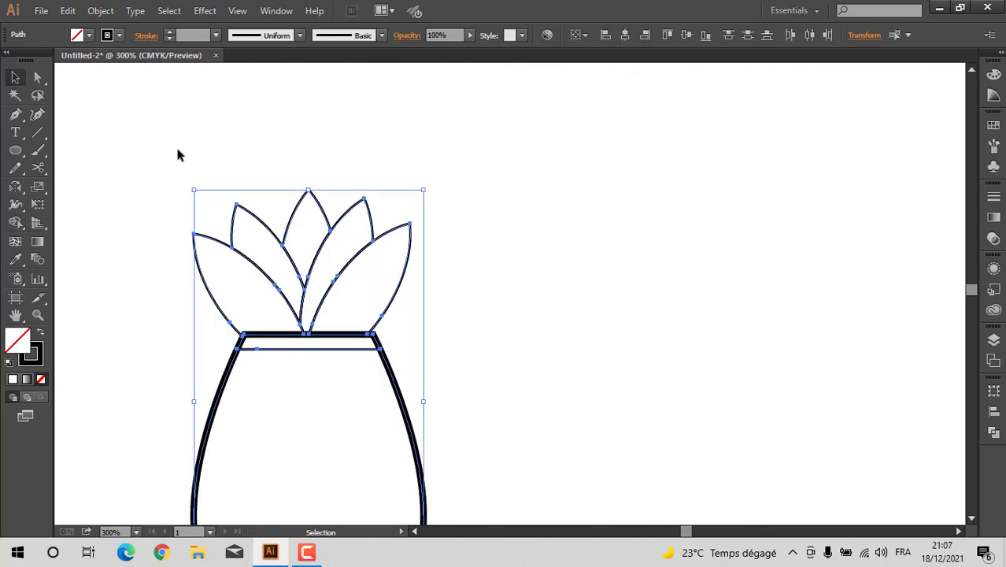
{"action": "left_click", "coordinate": [178, 150]}
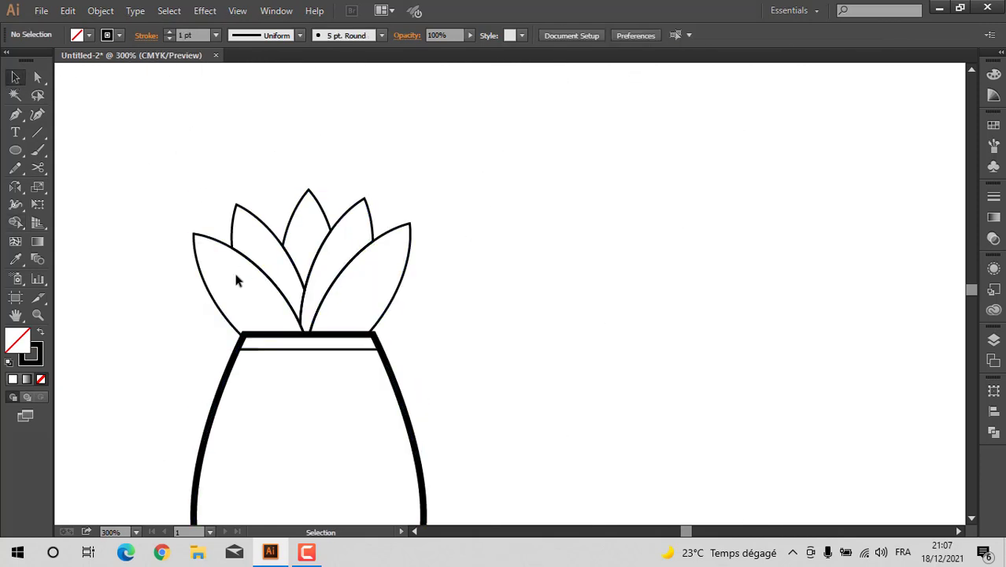
{"action": "scroll", "coordinate": [236, 275], "scroll_direction": "down", "scroll_amount": 3}
{"action": "scroll", "coordinate": [184, 330], "scroll_direction": "up", "scroll_amount": 2}
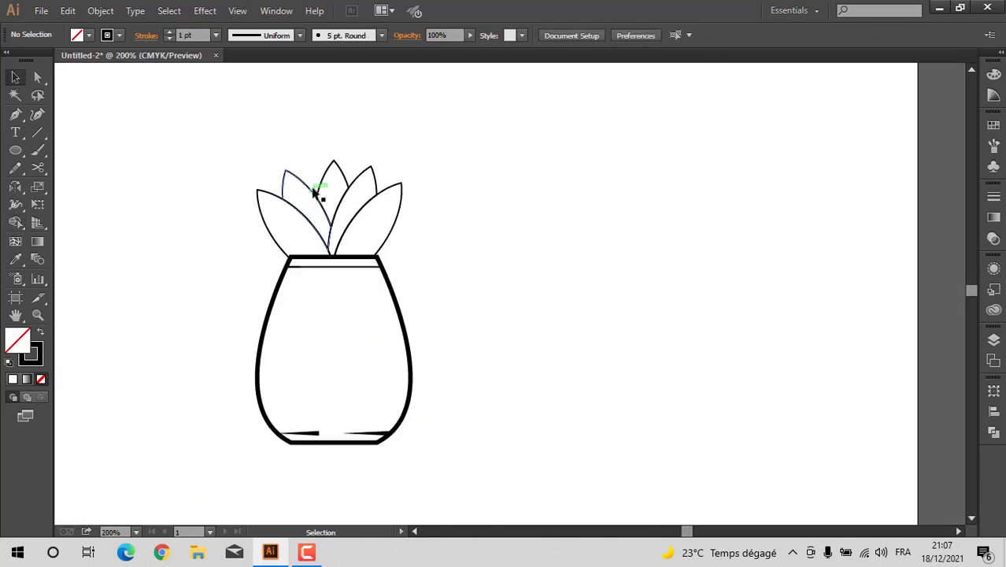
{"action": "scroll", "coordinate": [318, 193], "scroll_direction": "up", "scroll_amount": 1}
Step: Draw a straight 1 pt centre vein in each of the five leaves, from the tip down to the visible base
{"action": "left_click", "coordinate": [36, 133]}
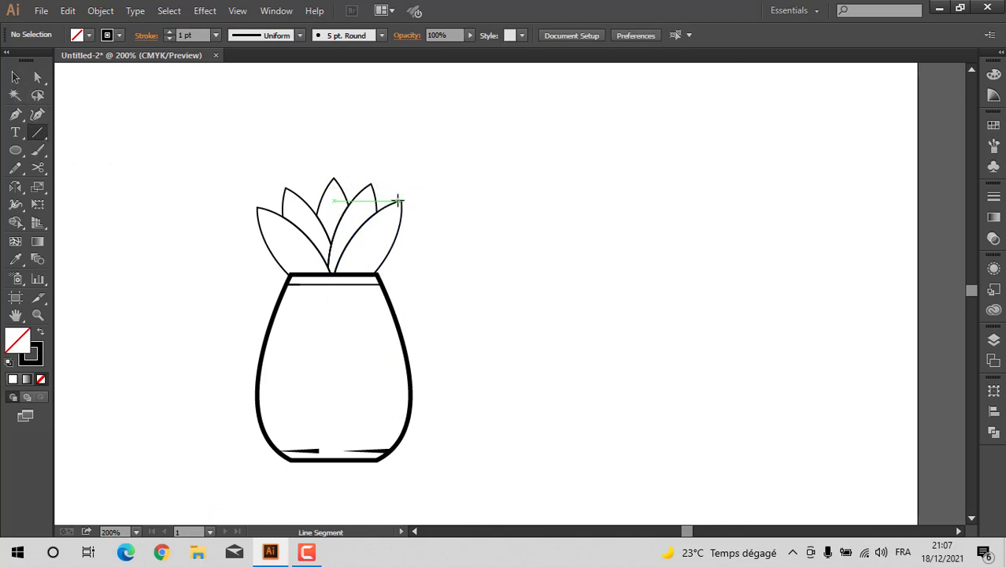
{"action": "left_click_drag", "start_coordinate": [400, 202], "coordinate": [351, 274]}
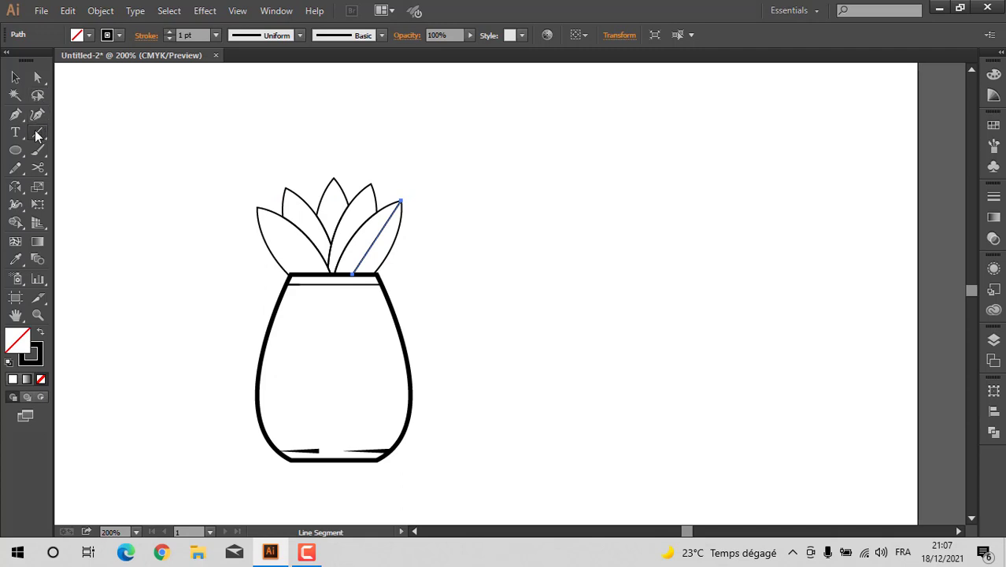
{"action": "left_click_drag", "start_coordinate": [255, 206], "coordinate": [312, 274]}
{"action": "left_click_drag", "start_coordinate": [285, 192], "coordinate": [310, 241]}
{"action": "left_click_drag", "start_coordinate": [334, 179], "coordinate": [330, 243]}
{"action": "left_click_drag", "start_coordinate": [372, 182], "coordinate": [351, 239]}
{"action": "left_click", "coordinate": [15, 76]}
{"action": "left_click", "coordinate": [161, 174]}
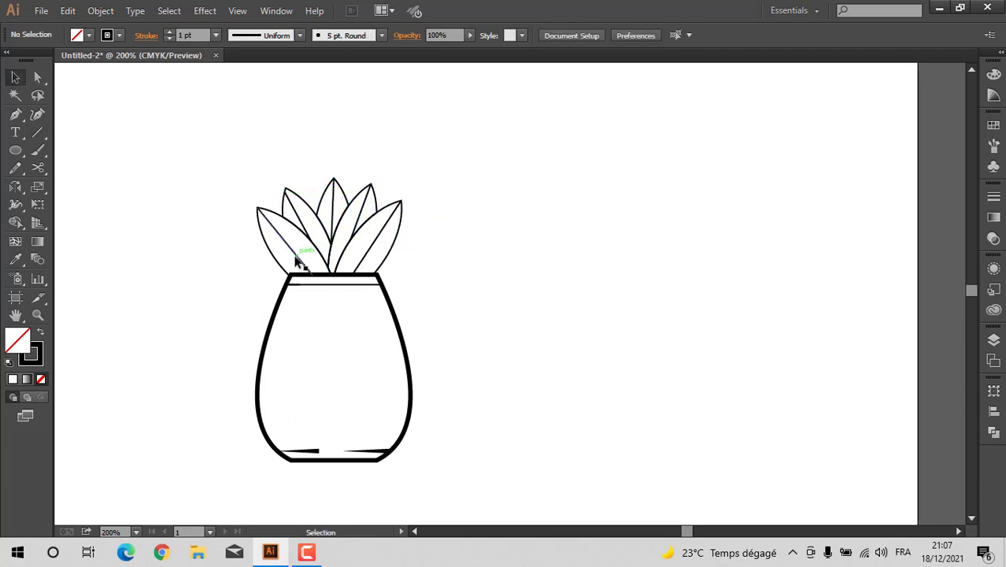
Step: Apply the width profile tapered at both ends to the veins of the two left leaves and the central leaf
{"action": "scroll", "coordinate": [297, 260], "scroll_direction": "up", "scroll_amount": 4}
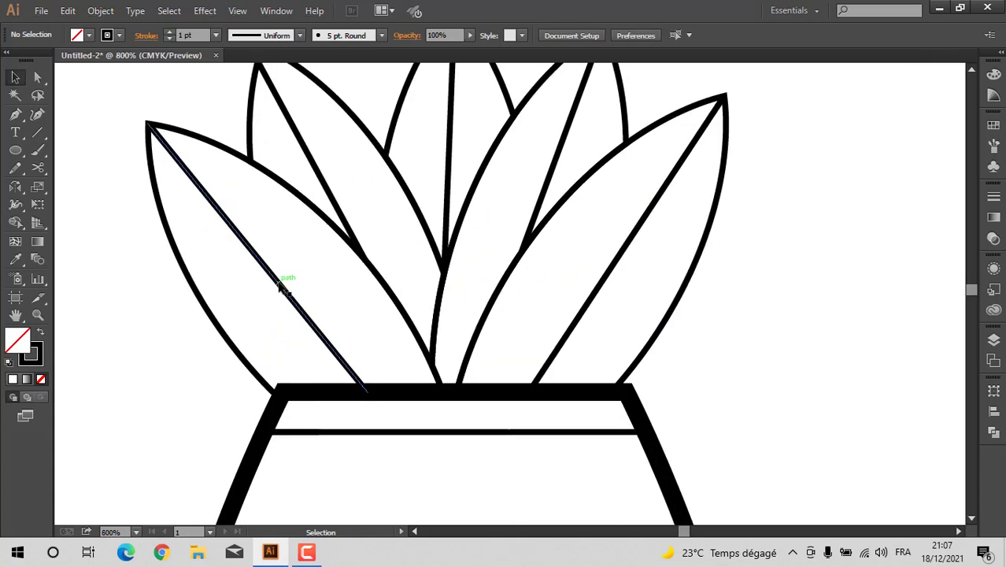
{"action": "left_click", "coordinate": [283, 287]}
{"action": "left_click", "coordinate": [300, 34]}
{"action": "left_click", "coordinate": [248, 90]}
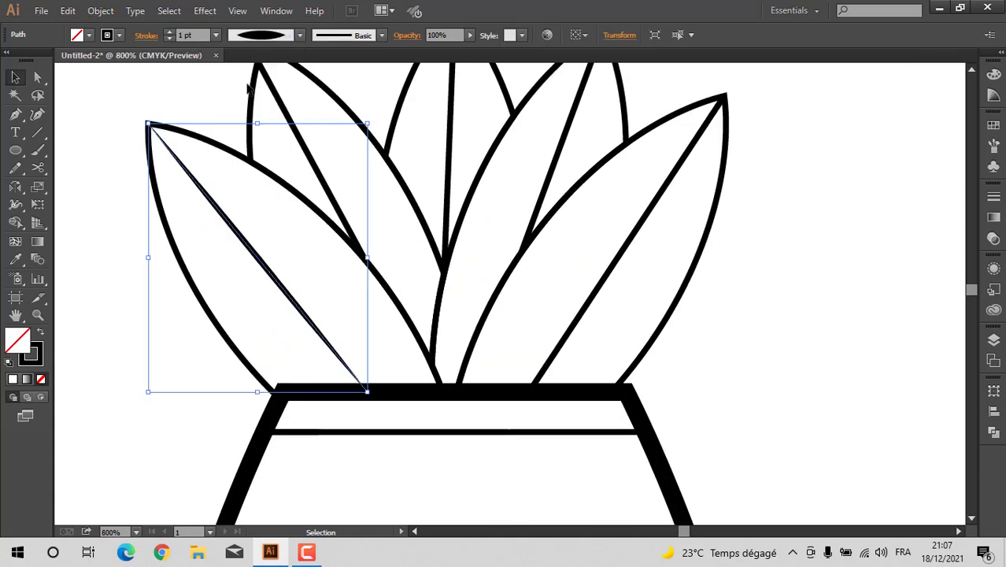
{"action": "left_click", "coordinate": [312, 155]}
{"action": "left_click", "coordinate": [299, 35]}
{"action": "left_click", "coordinate": [248, 90]}
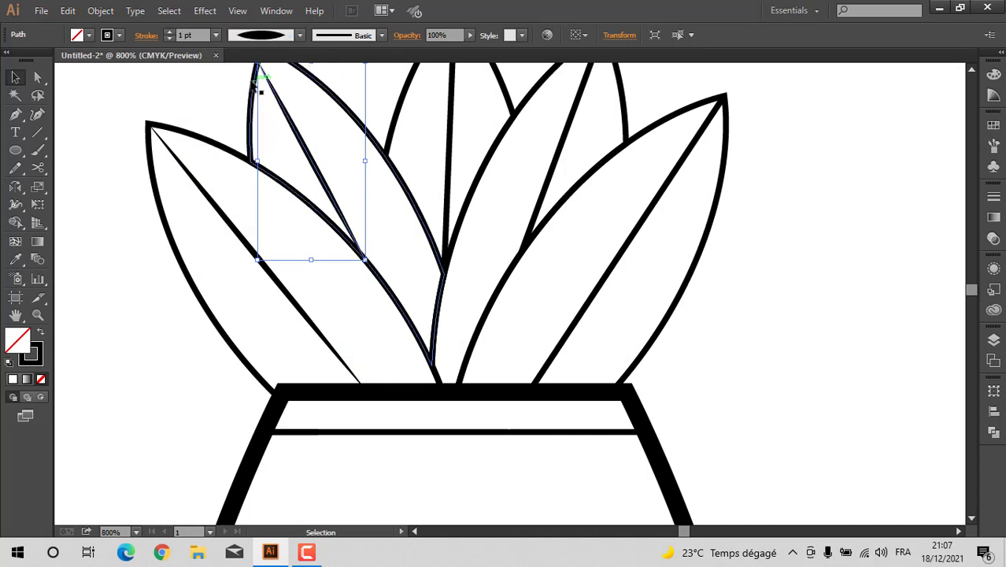
{"action": "left_click", "coordinate": [449, 138]}
{"action": "left_click", "coordinate": [299, 35]}
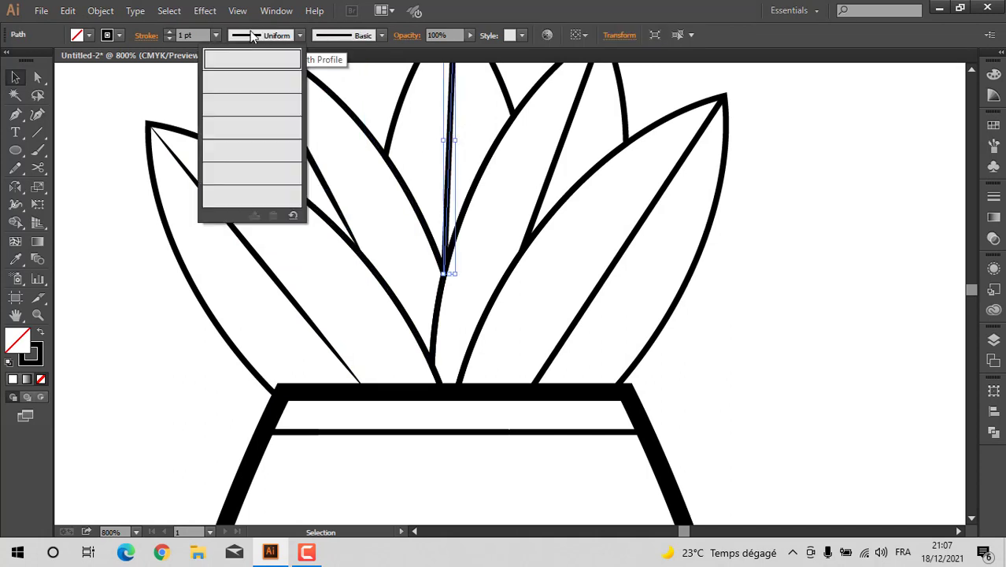
{"action": "left_click", "coordinate": [262, 81]}
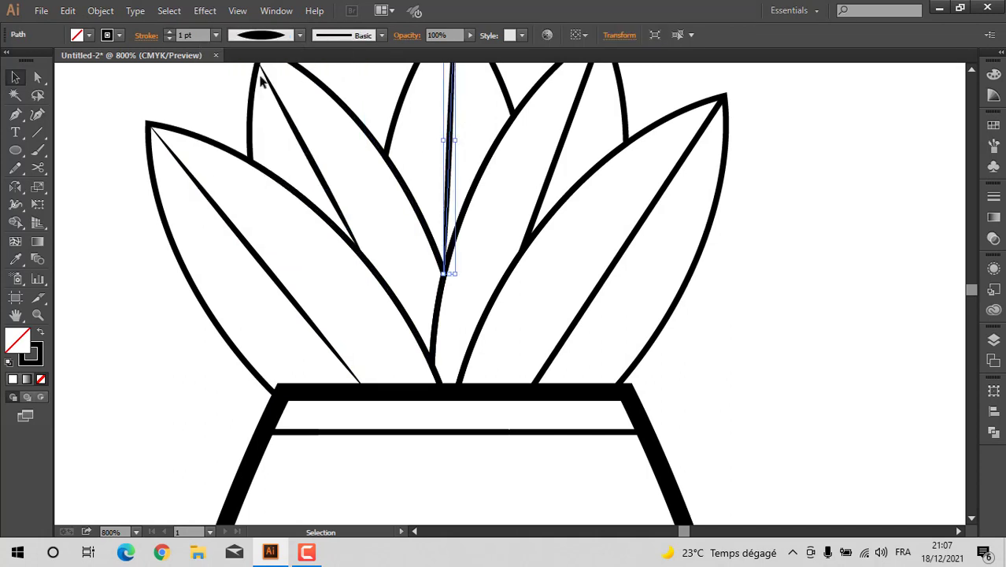
Step: Apply the same double-tapered width profile to the veins of the two right leaves
{"action": "left_click", "coordinate": [546, 184]}
{"action": "left_click", "coordinate": [299, 34]}
{"action": "left_click", "coordinate": [238, 79]}
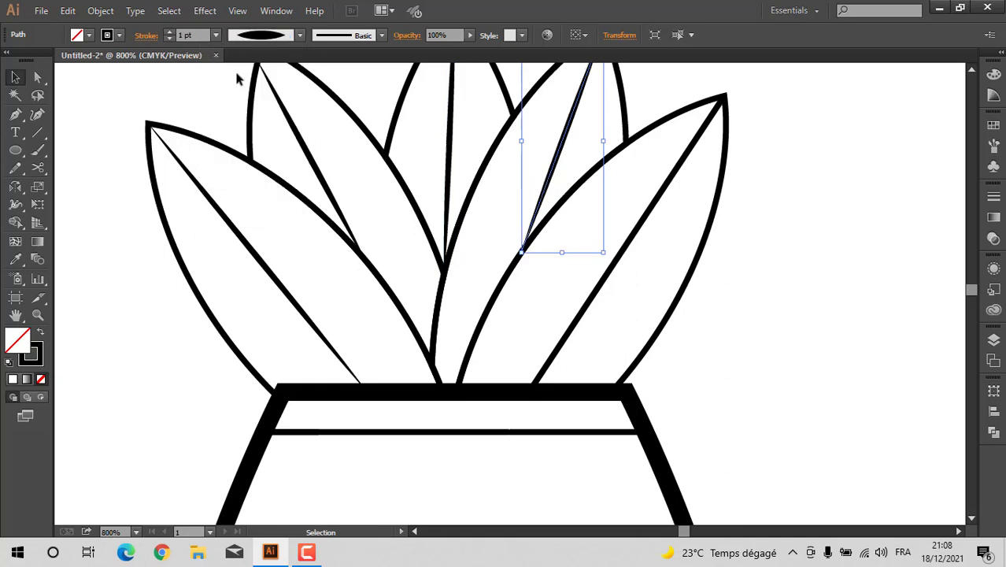
{"action": "left_click", "coordinate": [624, 256]}
{"action": "left_click", "coordinate": [300, 35]}
{"action": "left_click", "coordinate": [244, 81]}
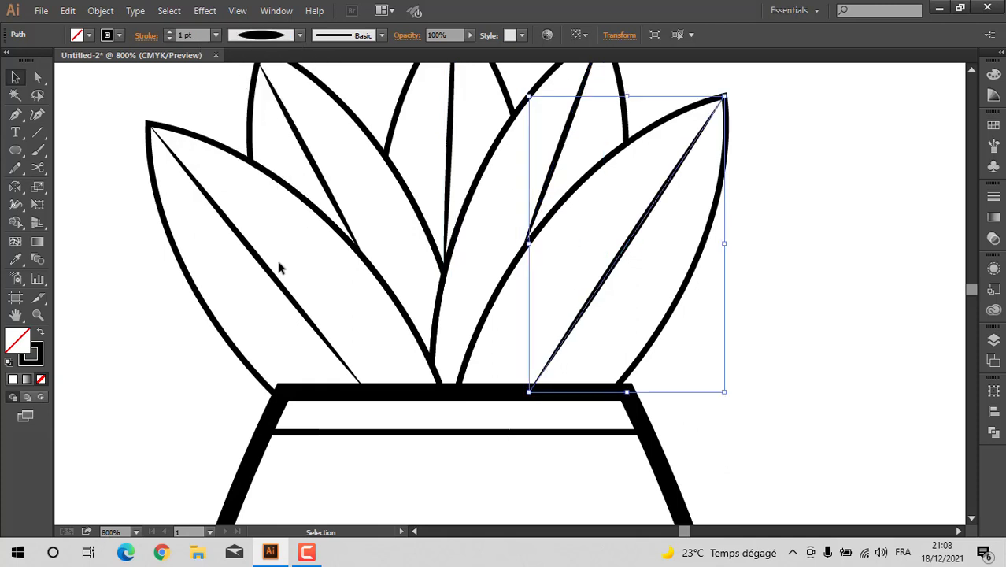
{"action": "left_click", "coordinate": [95, 178]}
Step: Reflect the left tapered line near the vase's base about a vertical axis so its thick end meets the outline
{"action": "scroll", "coordinate": [94, 178], "scroll_direction": "down", "scroll_amount": 2}
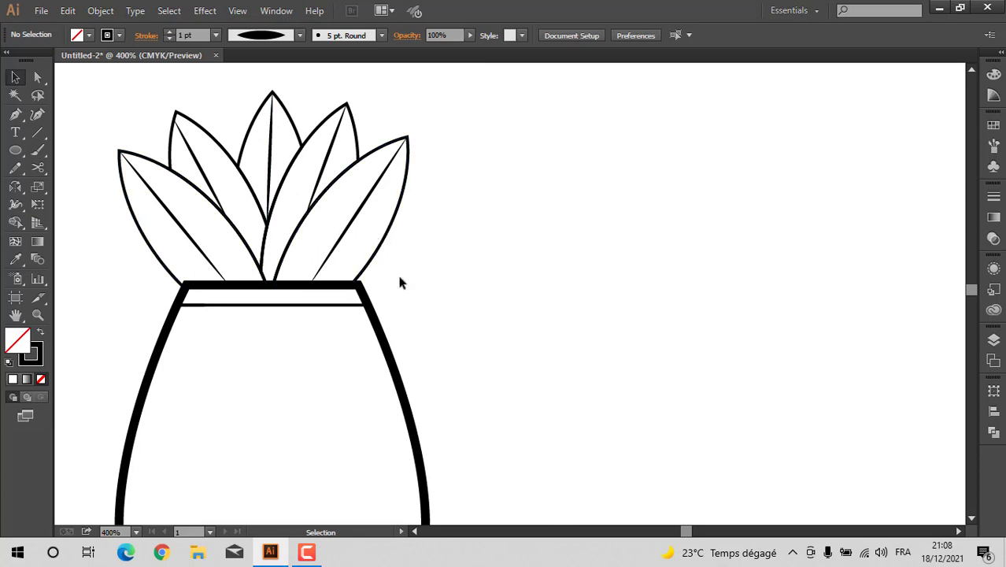
{"action": "scroll", "coordinate": [433, 282], "scroll_direction": "down", "scroll_amount": 3}
{"action": "scroll", "coordinate": [358, 445], "scroll_direction": "up", "scroll_amount": 3}
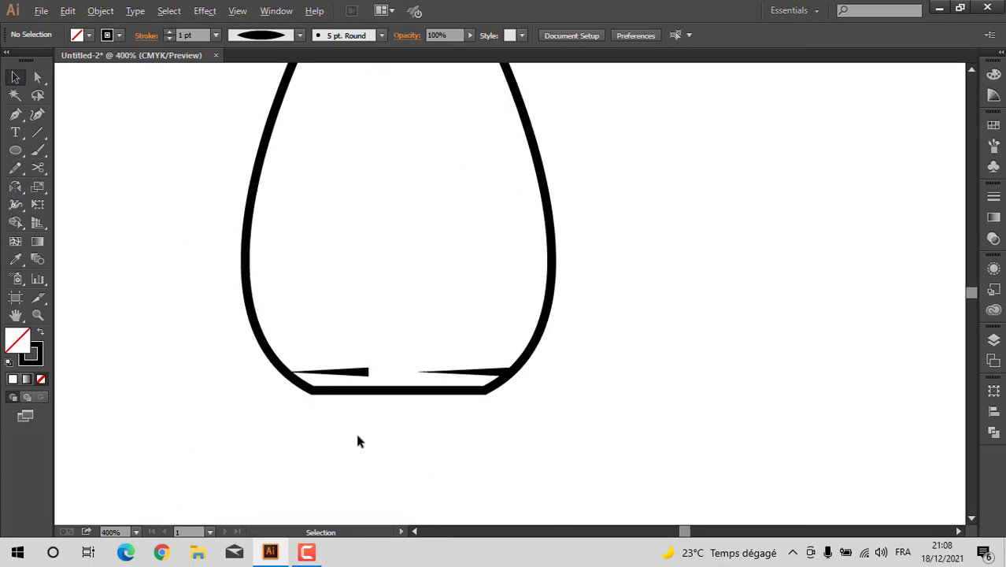
{"action": "left_click", "coordinate": [355, 373]}
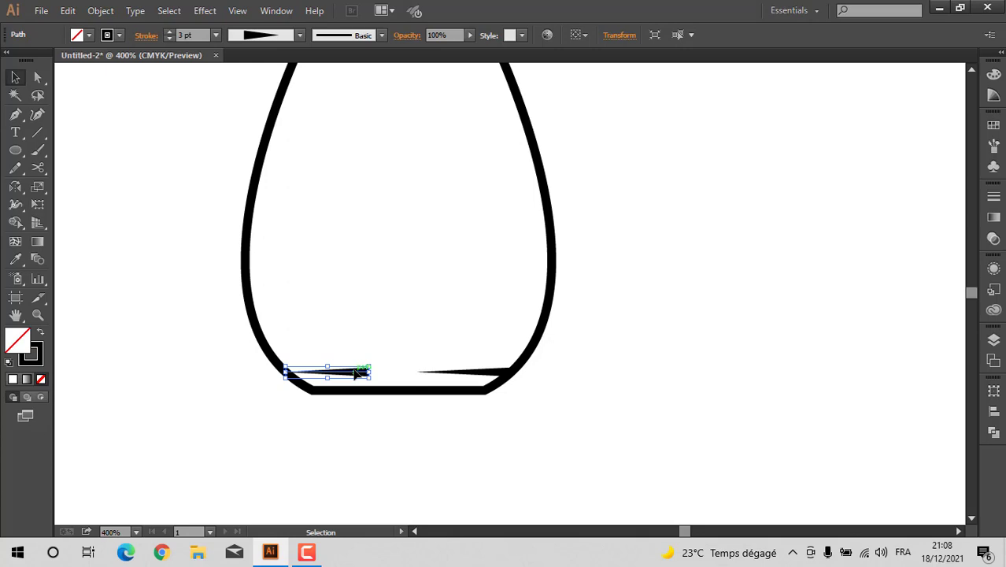
{"action": "right_click", "coordinate": [355, 373]}
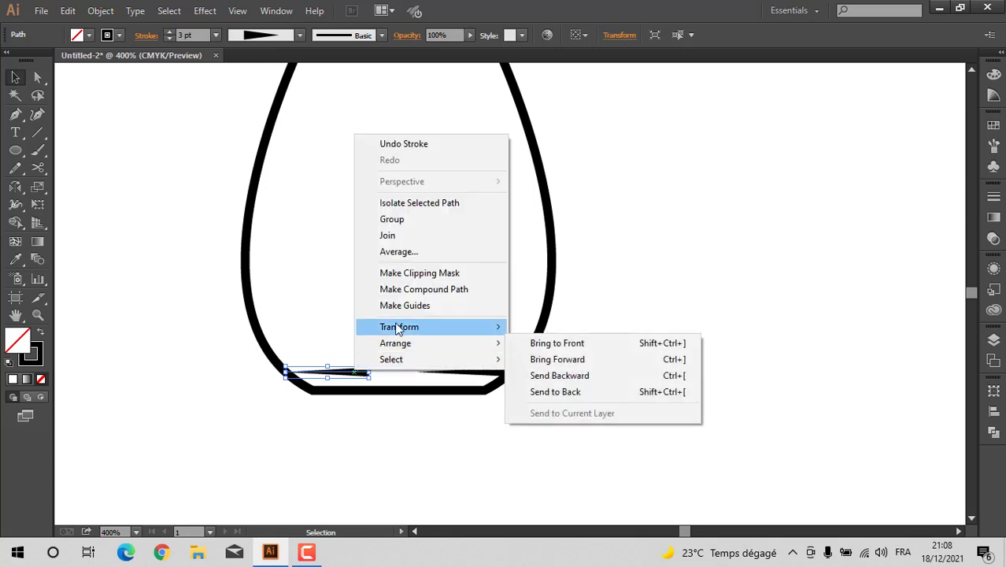
{"action": "mouse_move", "coordinate": [372, 327]}
{"action": "left_click", "coordinate": [547, 380]}
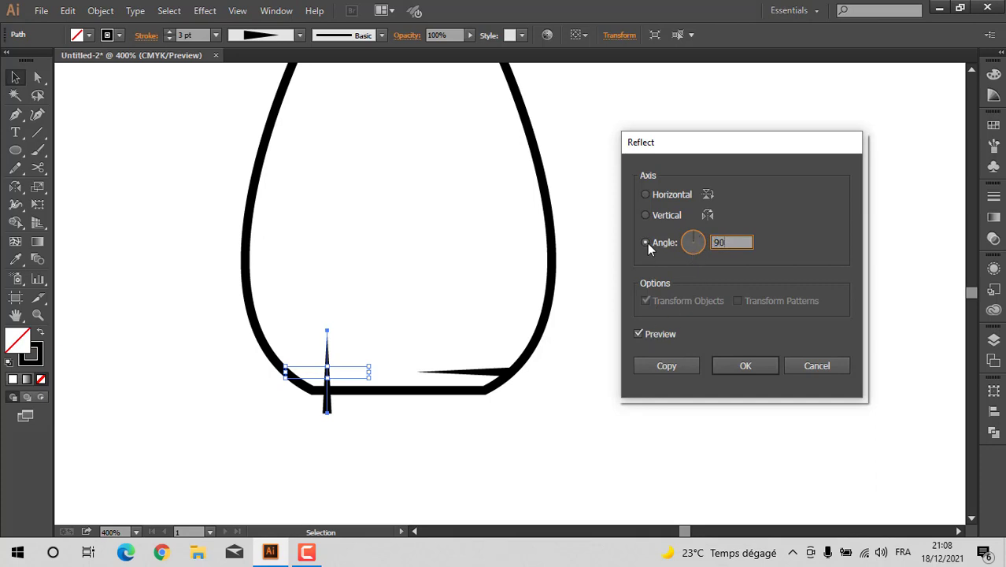
{"action": "left_click", "coordinate": [644, 215]}
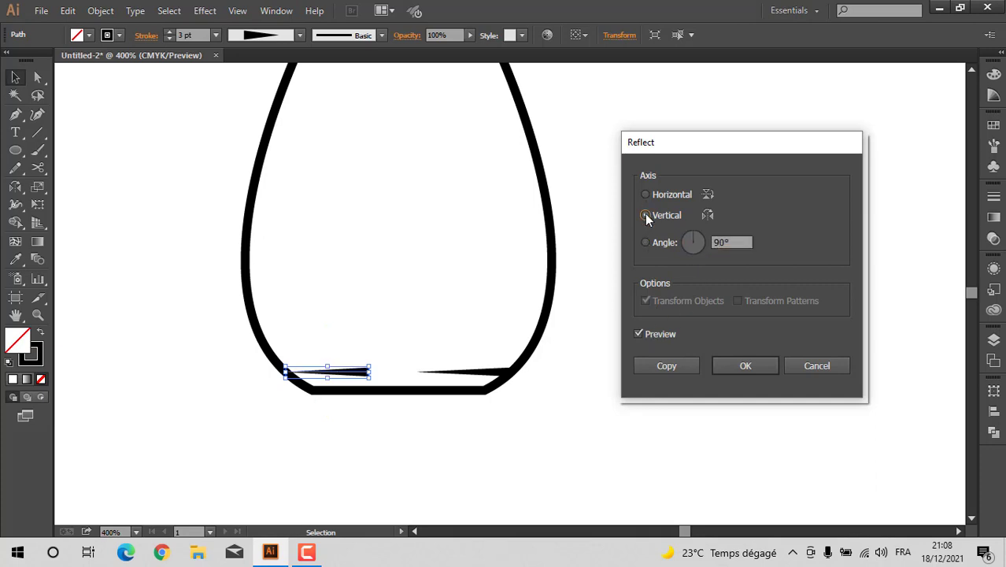
{"action": "left_click", "coordinate": [646, 242]}
{"action": "left_click", "coordinate": [745, 366]}
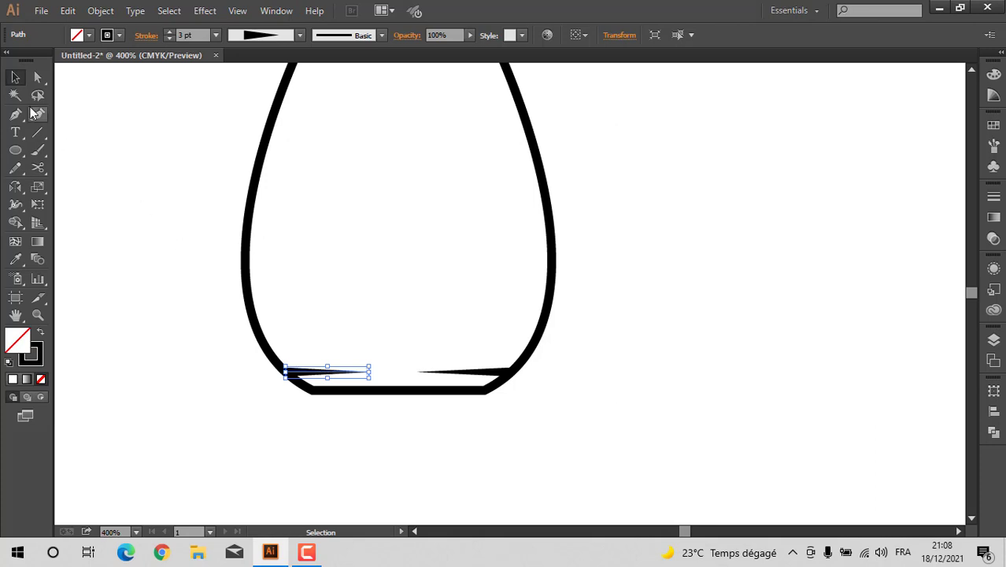
{"action": "left_click", "coordinate": [115, 167]}
Step: Select the whole plant and vase drawing and lock it
{"action": "left_click_drag", "start_coordinate": [535, 102], "coordinate": [336, 425]}
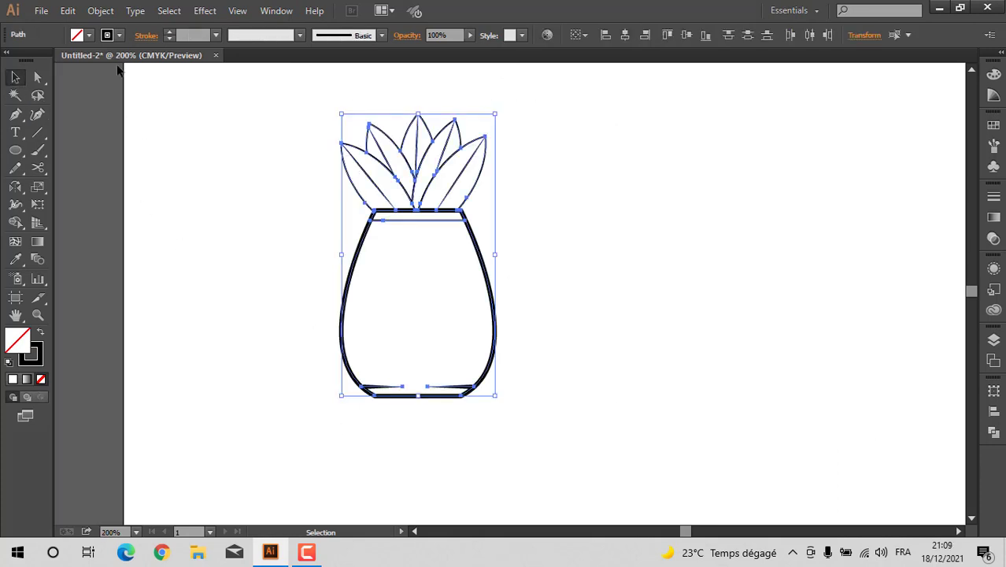
{"action": "left_click", "coordinate": [100, 11]}
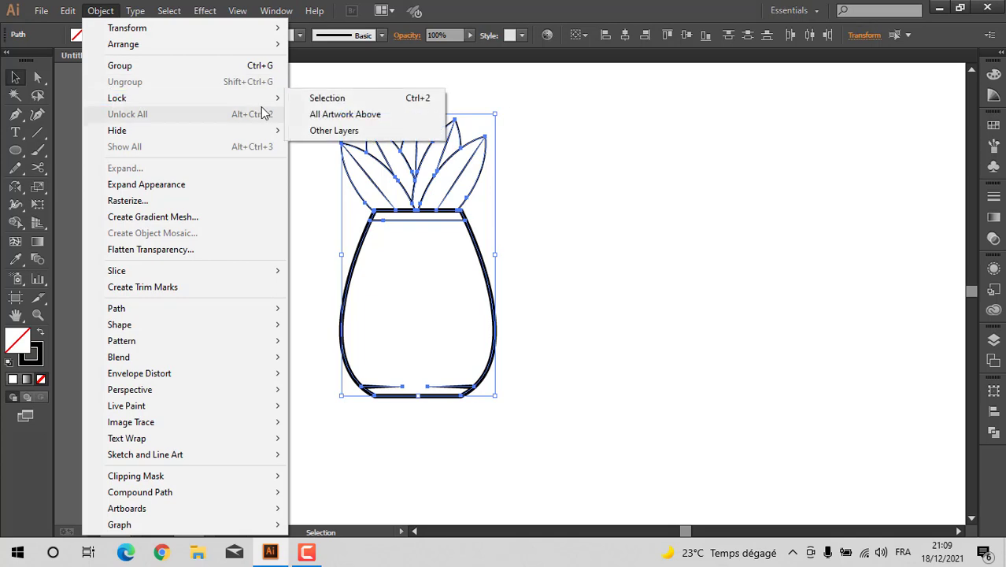
{"action": "mouse_move", "coordinate": [278, 97]}
{"action": "left_click", "coordinate": [323, 98]}
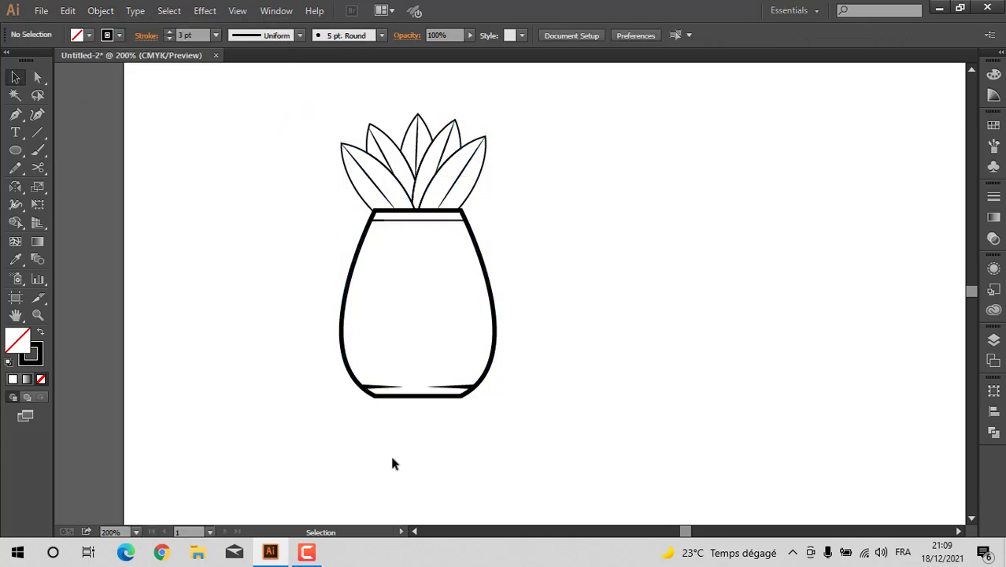
Step: Start a Pen path at the vase's bottom-left corner, along the base and up the lower right curve
{"action": "scroll", "coordinate": [394, 463], "scroll_direction": "up", "scroll_amount": 1}
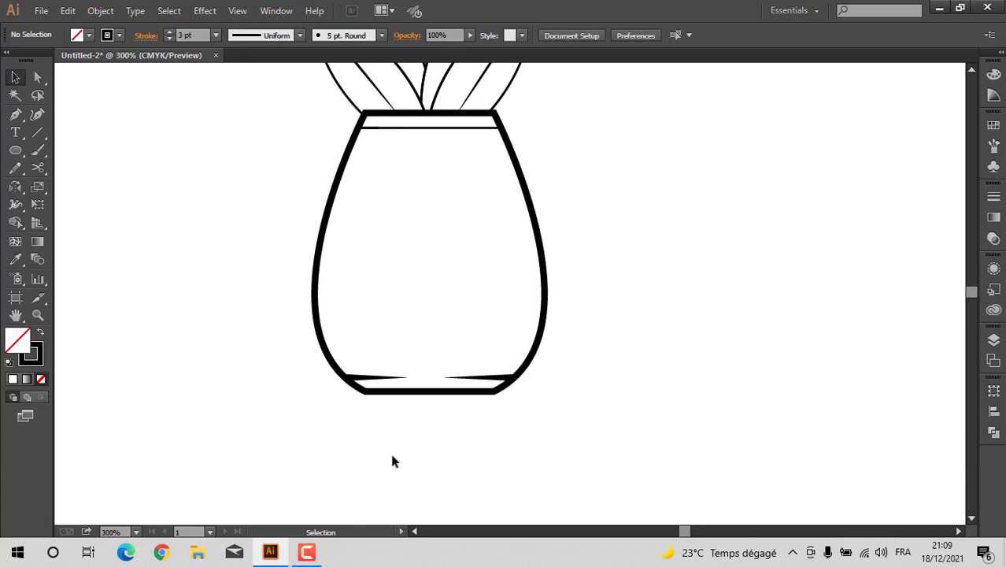
{"action": "left_click", "coordinate": [17, 118]}
{"action": "left_click", "coordinate": [364, 392]}
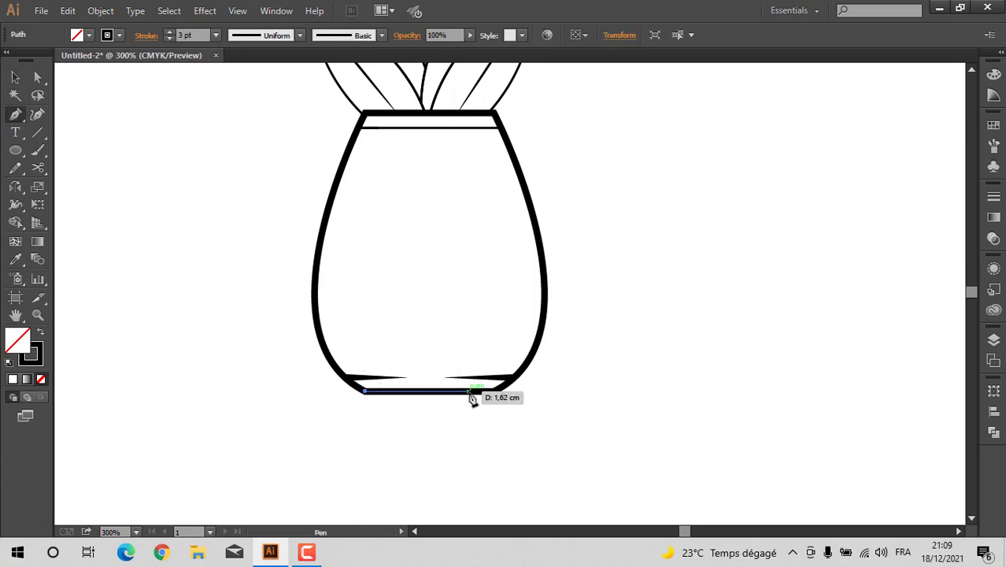
{"action": "left_click", "coordinate": [494, 392]}
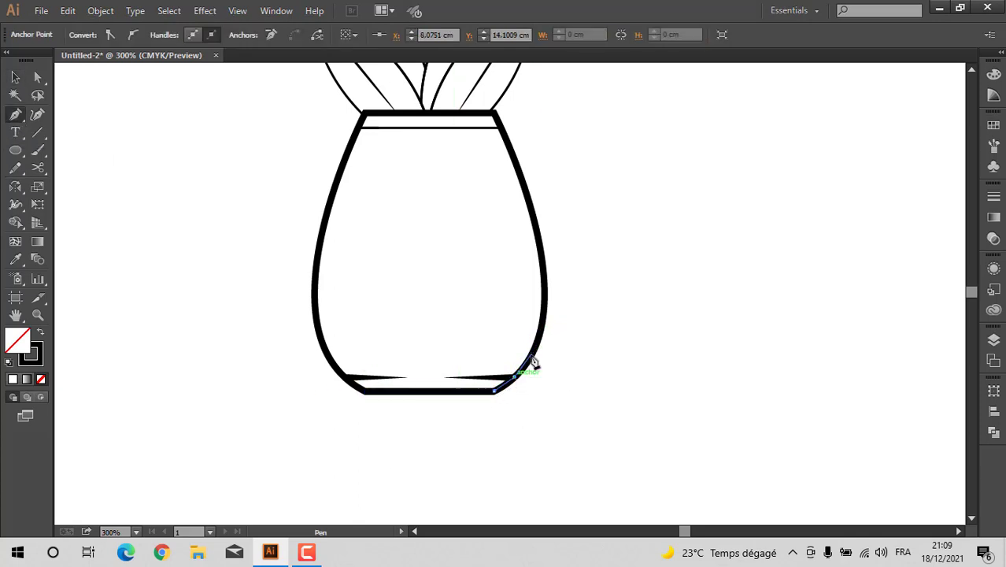
{"action": "left_click_drag", "start_coordinate": [532, 359], "coordinate": [41, 362]}
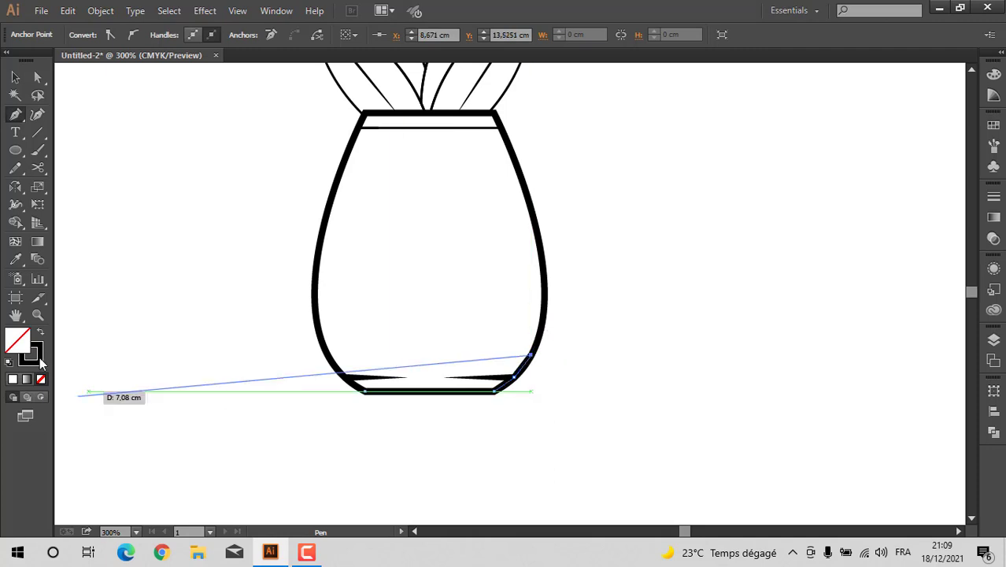
Step: Give the open vase path a dusty pink fill and no stroke
{"action": "double_click", "coordinate": [37, 358]}
{"action": "left_click", "coordinate": [309, 211]}
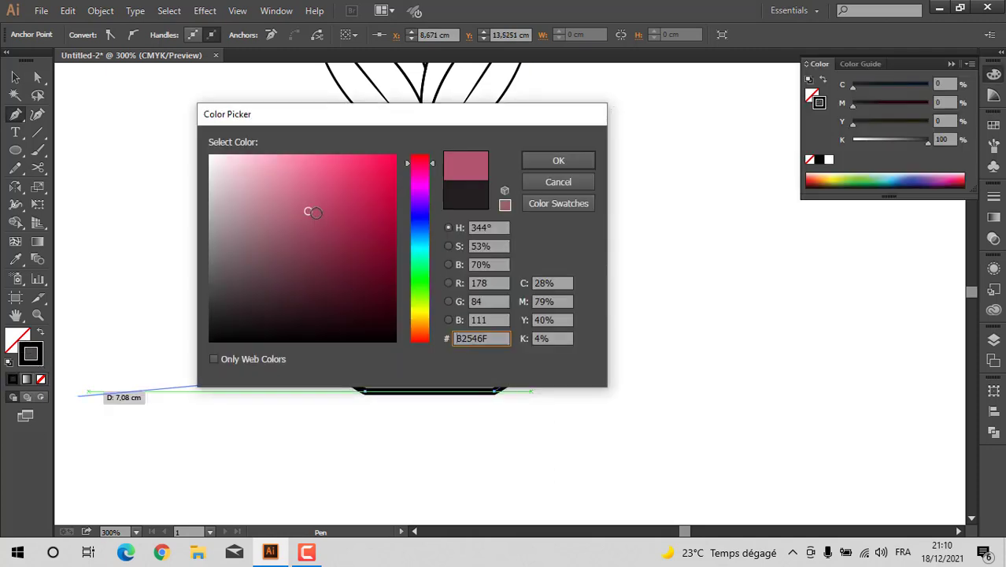
{"action": "left_click", "coordinate": [551, 161]}
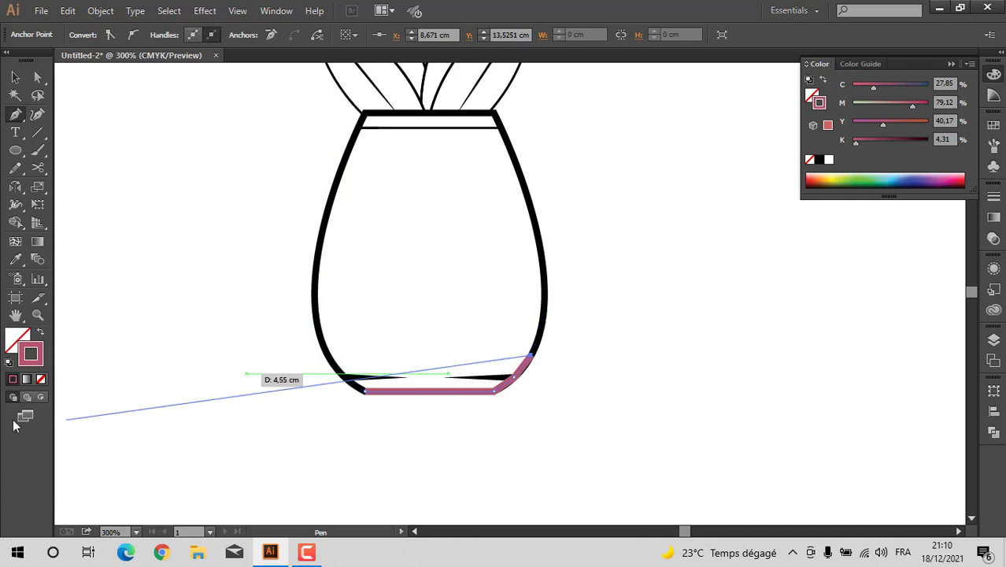
{"action": "double_click", "coordinate": [31, 354]}
{"action": "left_click", "coordinate": [307, 226]}
{"action": "left_click", "coordinate": [558, 161]}
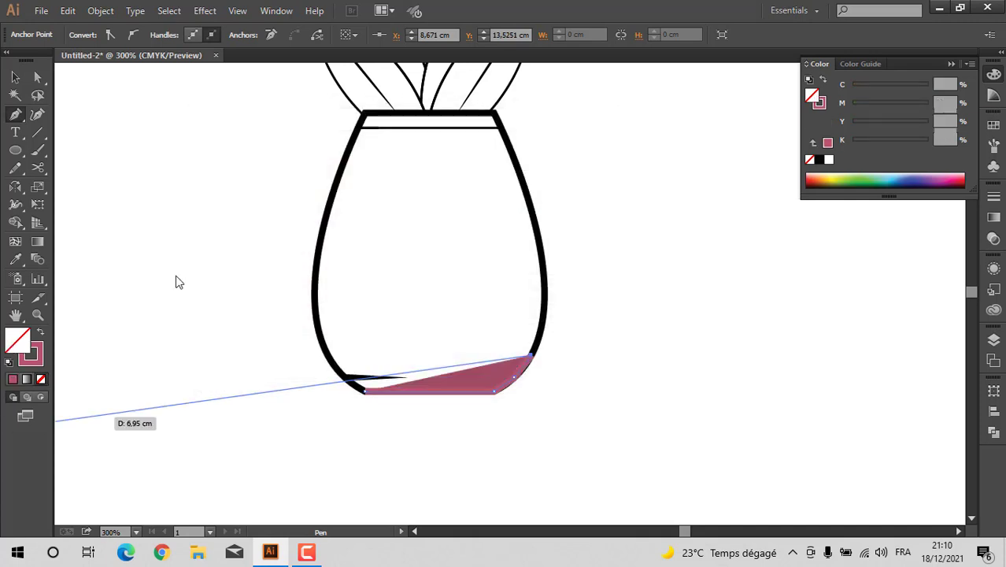
{"action": "double_click", "coordinate": [34, 357]}
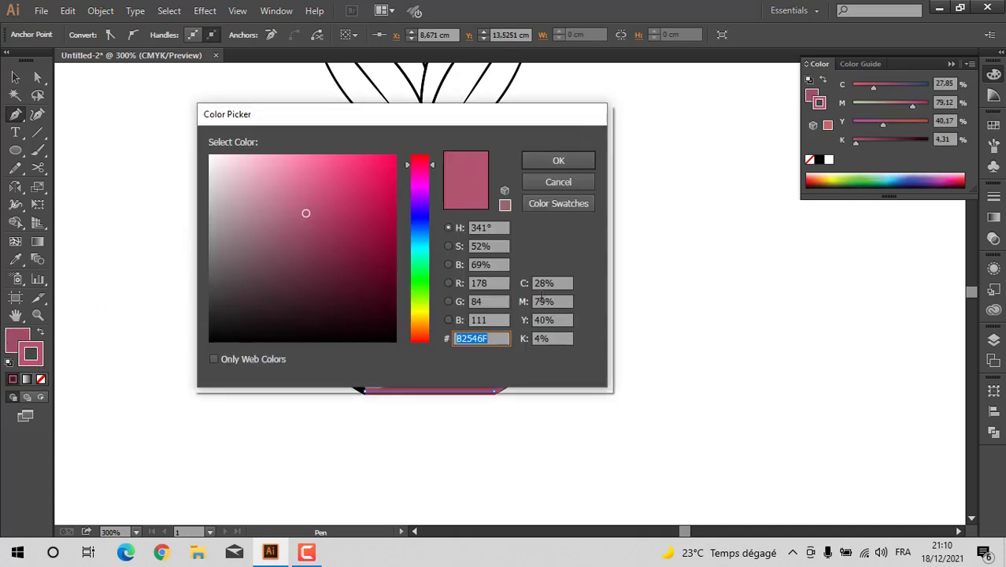
{"action": "left_click", "coordinate": [571, 161]}
{"action": "left_click", "coordinate": [42, 380]}
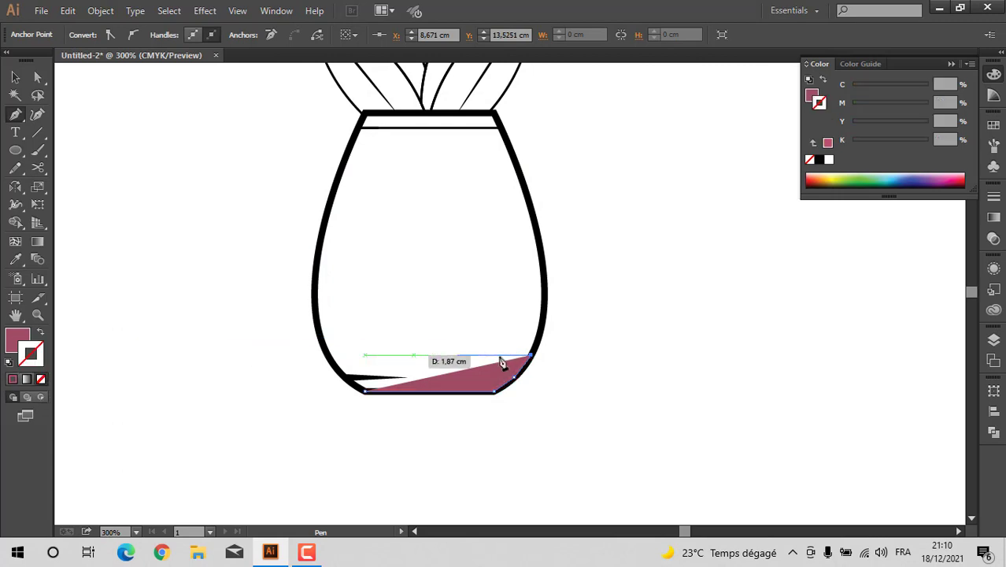
Step: Extend the vase path with anchor points up its right curve to the rim's upper right corner, removing the misplaced last point
{"action": "left_click", "coordinate": [543, 319]}
{"action": "left_click", "coordinate": [543, 280]}
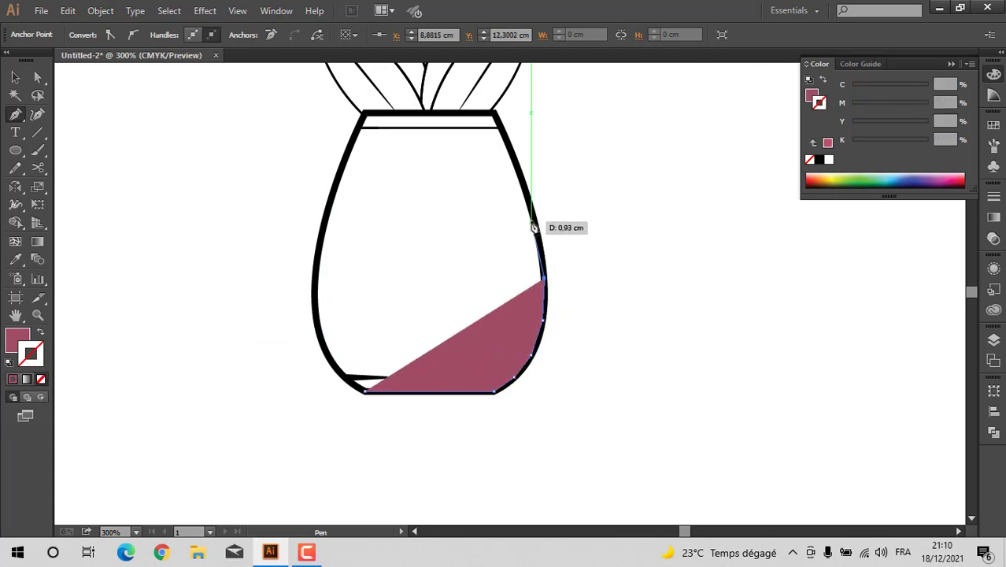
{"action": "left_click", "coordinate": [534, 220]}
{"action": "left_click", "coordinate": [512, 161]}
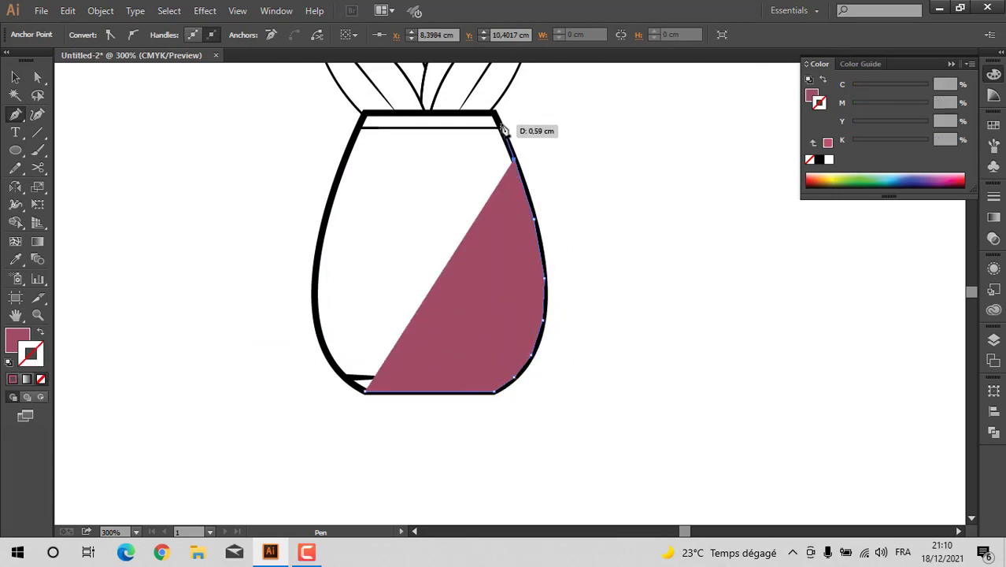
{"action": "left_click", "coordinate": [494, 116]}
{"action": "left_click", "coordinate": [486, 115]}
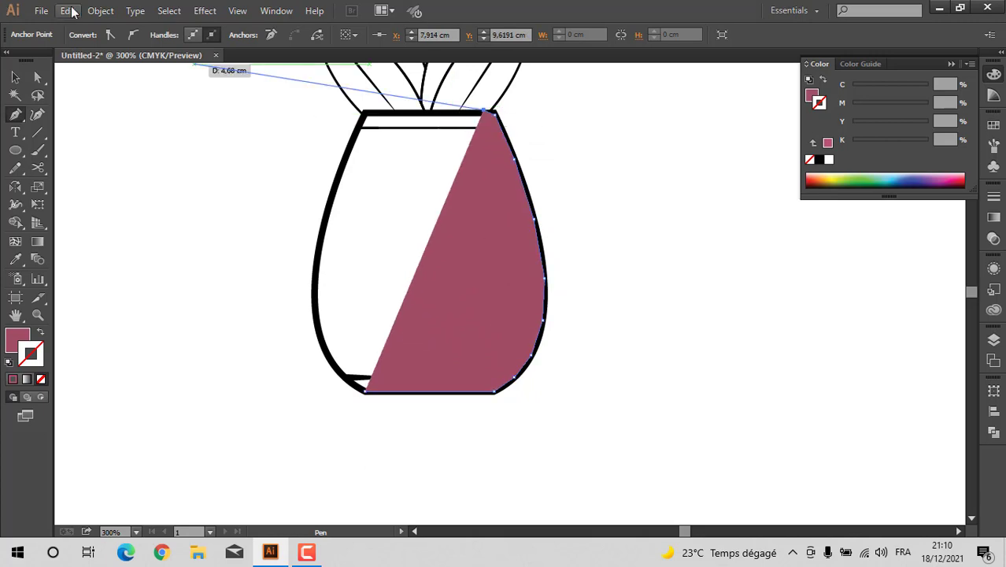
{"action": "left_click", "coordinate": [71, 11]}
{"action": "left_click", "coordinate": [81, 29]}
Step: Continue the vase path along the top rim from its right corner to its left corner
{"action": "scroll", "coordinate": [356, 110], "scroll_direction": "up", "scroll_amount": 2}
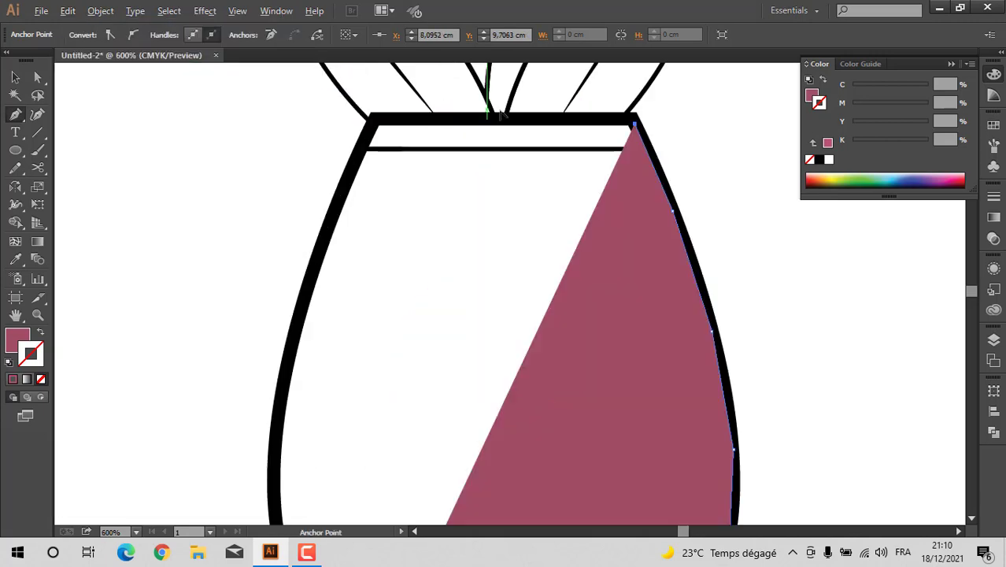
{"action": "left_click", "coordinate": [592, 118]}
{"action": "left_click", "coordinate": [463, 119]}
{"action": "left_click", "coordinate": [376, 124]}
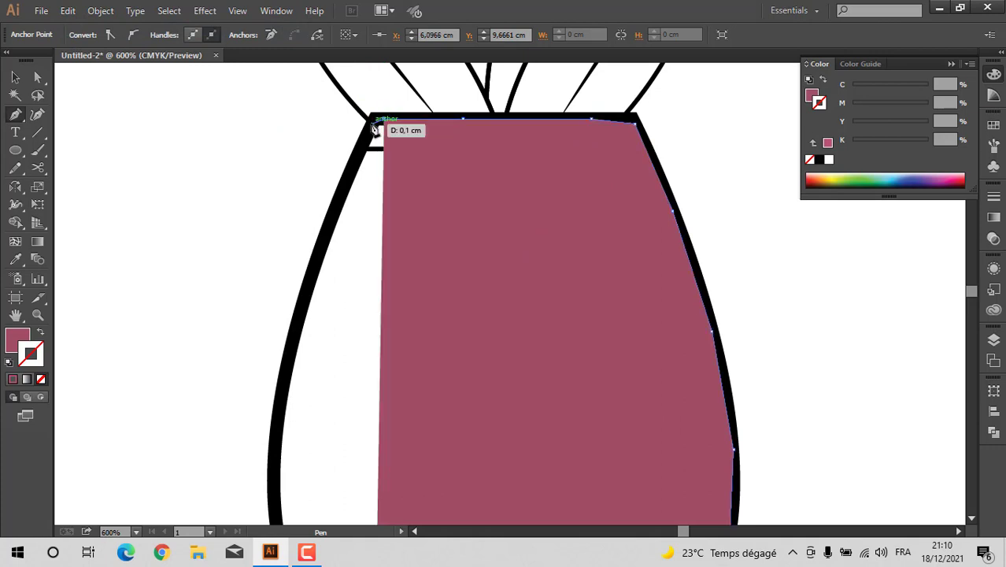
Step: Continue the vase path down the left curve and close it at the starting point on the base
{"action": "left_click", "coordinate": [334, 211]}
{"action": "left_click", "coordinate": [308, 282]}
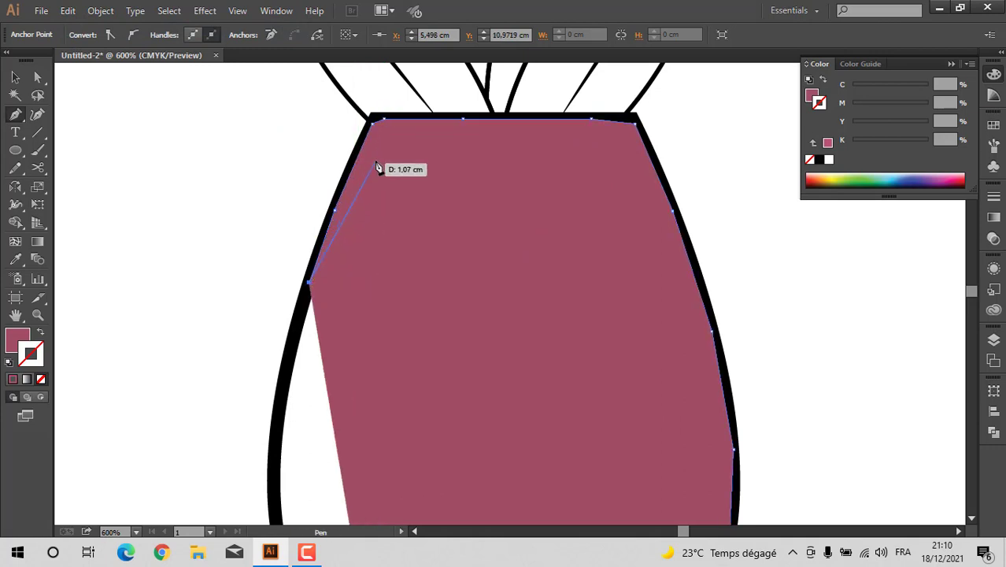
{"action": "scroll", "coordinate": [354, 181], "scroll_direction": "down", "scroll_amount": 3}
{"action": "left_click", "coordinate": [293, 213]}
{"action": "left_click", "coordinate": [282, 267]}
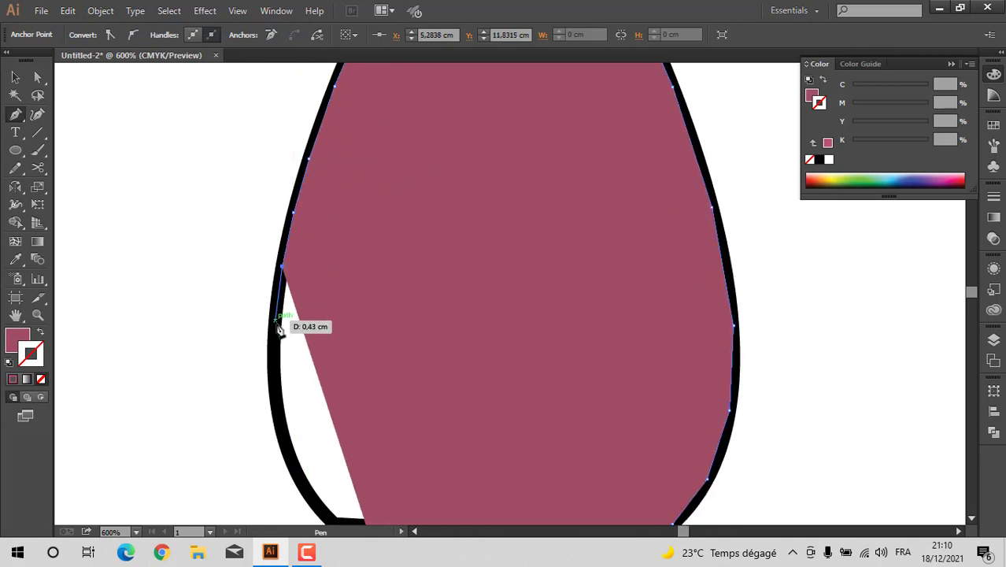
{"action": "left_click", "coordinate": [273, 345]}
{"action": "left_click", "coordinate": [277, 406]}
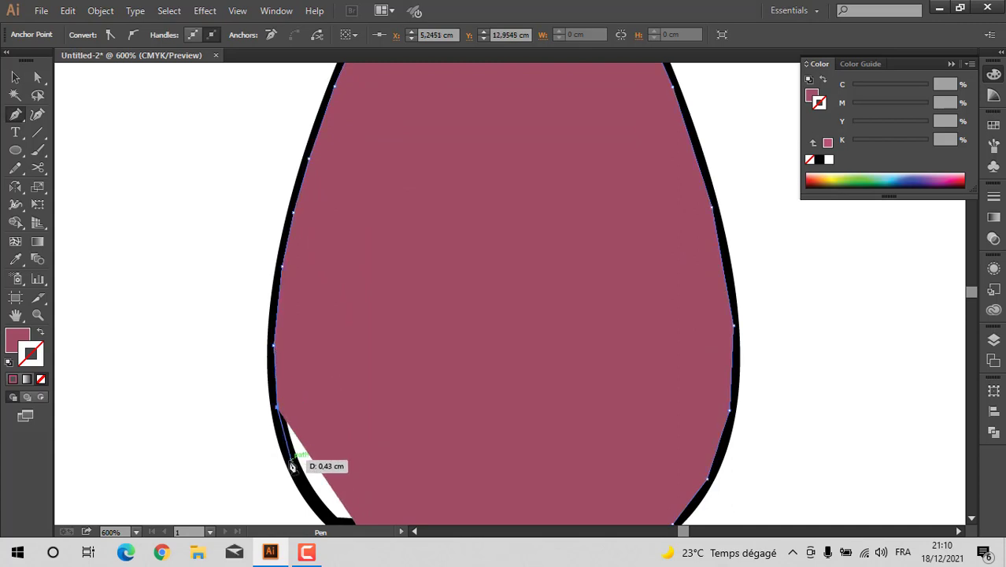
{"action": "left_click", "coordinate": [291, 464]}
{"action": "scroll", "coordinate": [353, 150], "scroll_direction": "down", "scroll_amount": 2}
{"action": "left_click", "coordinate": [316, 418]}
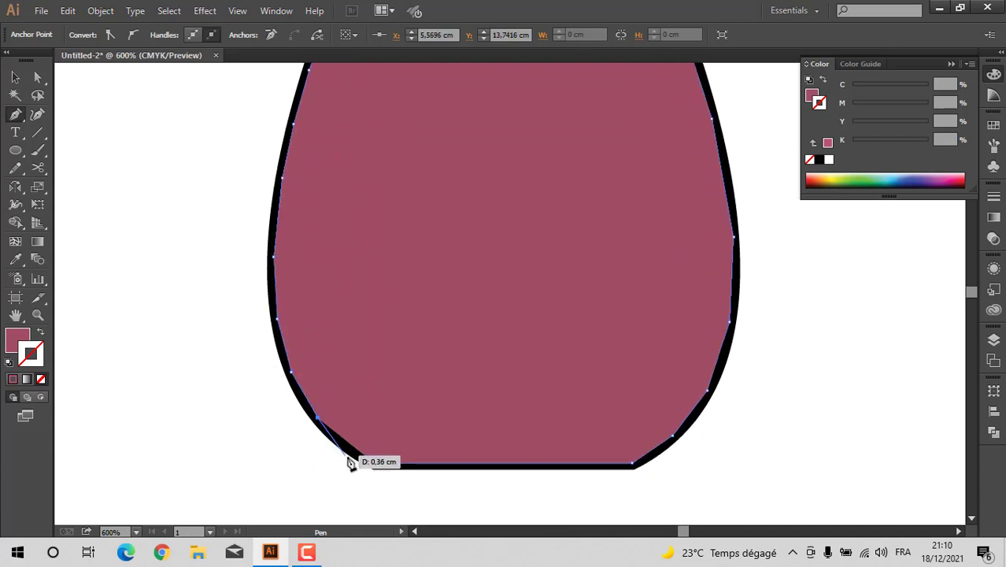
{"action": "scroll", "coordinate": [496, 259], "scroll_direction": "down", "scroll_amount": 4}
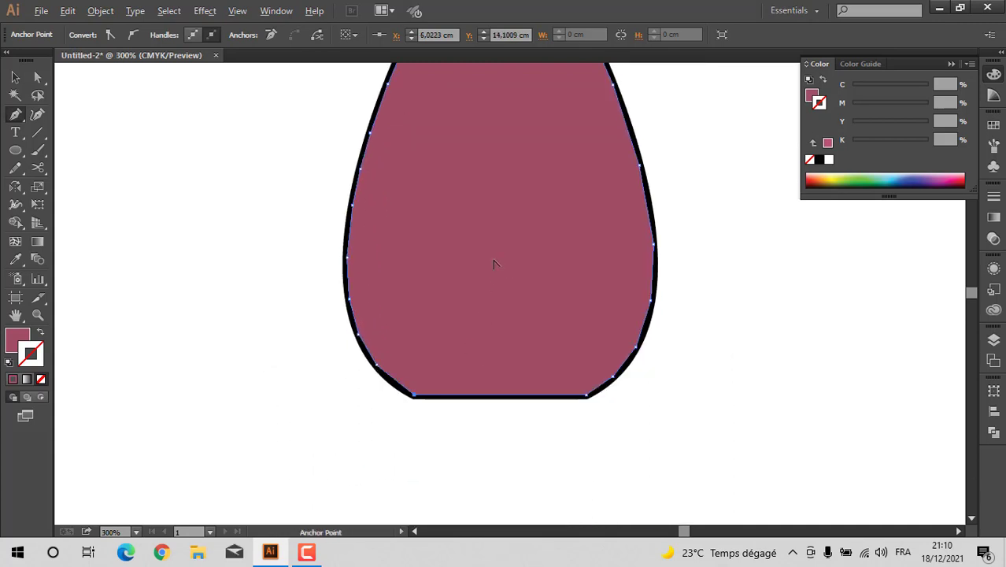
Step: Send the pink vase shape to the back, behind the black outline, and deselect it
{"action": "scroll", "coordinate": [496, 259], "scroll_direction": "up", "scroll_amount": 3}
{"action": "scroll", "coordinate": [459, 195], "scroll_direction": "up", "scroll_amount": 2}
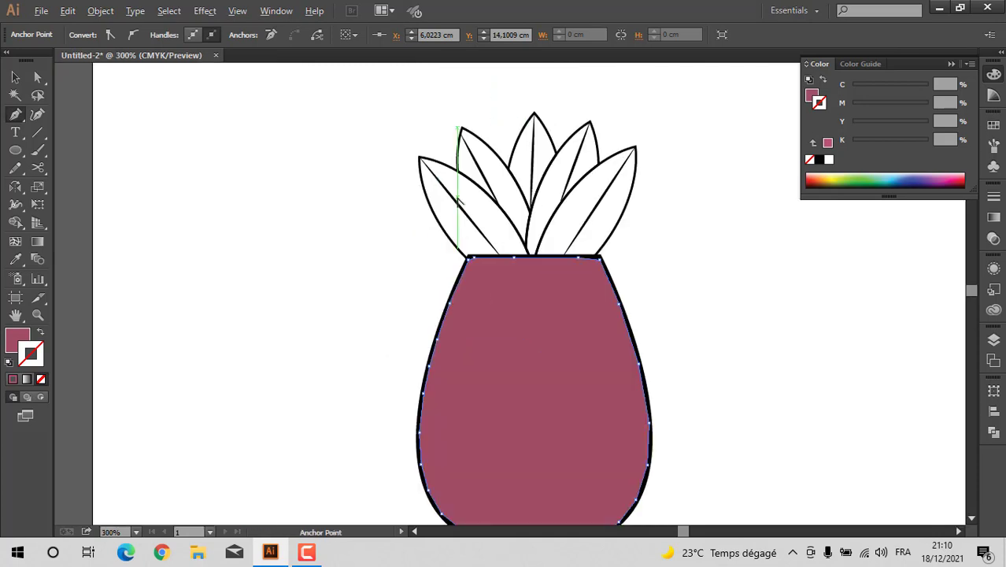
{"action": "scroll", "coordinate": [460, 196], "scroll_direction": "down", "scroll_amount": 2}
{"action": "scroll", "coordinate": [554, 90], "scroll_direction": "up", "scroll_amount": 1}
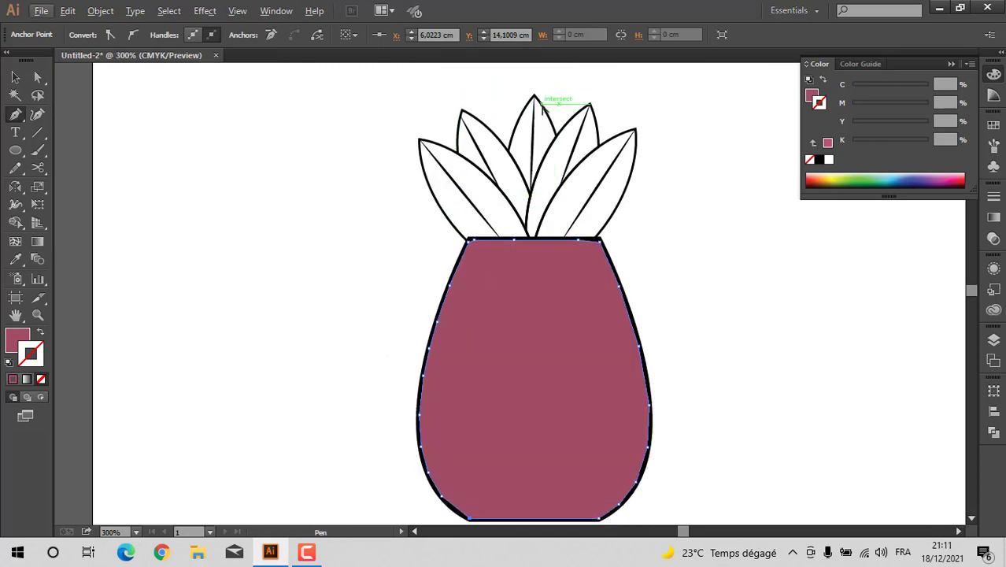
{"action": "scroll", "coordinate": [542, 108], "scroll_direction": "down", "scroll_amount": 1}
{"action": "left_click", "coordinate": [14, 76]}
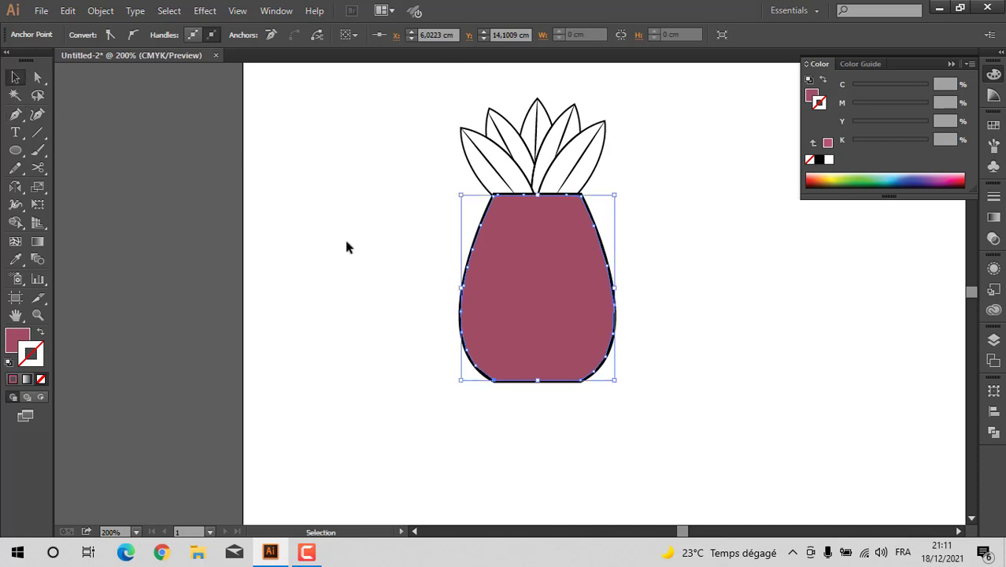
{"action": "left_click", "coordinate": [344, 237]}
{"action": "left_click_drag", "start_coordinate": [624, 198], "coordinate": [418, 367]}
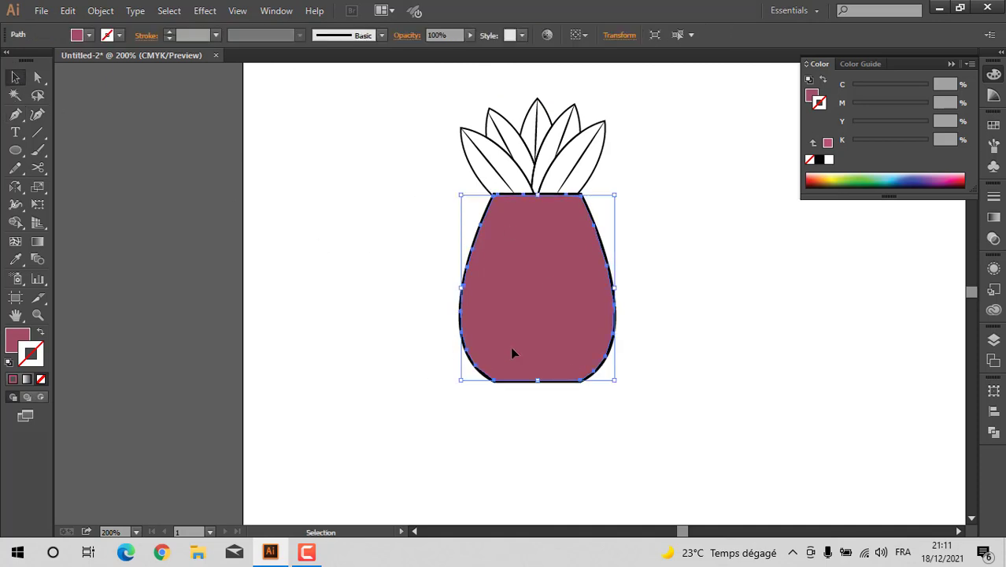
{"action": "right_click", "coordinate": [560, 314]}
{"action": "mouse_move", "coordinate": [606, 288]}
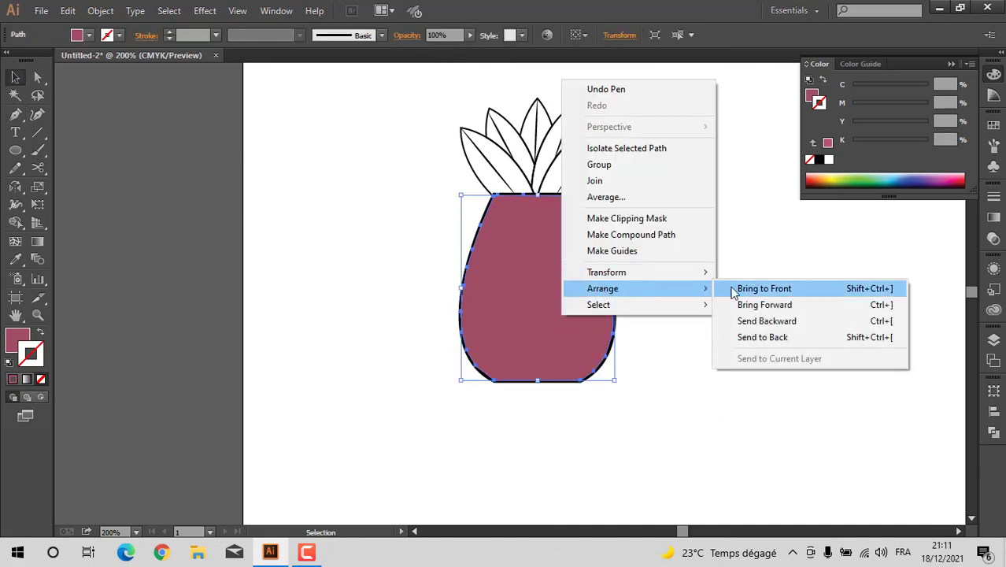
{"action": "left_click", "coordinate": [768, 337]}
{"action": "left_click", "coordinate": [371, 289]}
Step: Start a Pen path at the inner base of the rightmost leaf and trace the lower part of its left edge
{"action": "scroll", "coordinate": [577, 189], "scroll_direction": "up", "scroll_amount": 5}
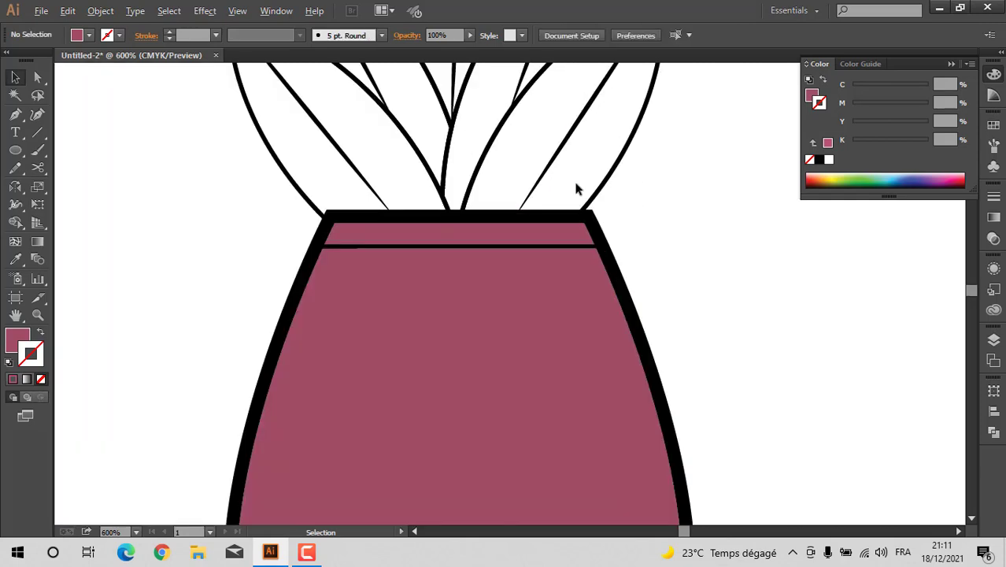
{"action": "scroll", "coordinate": [553, 240], "scroll_direction": "up", "scroll_amount": 5}
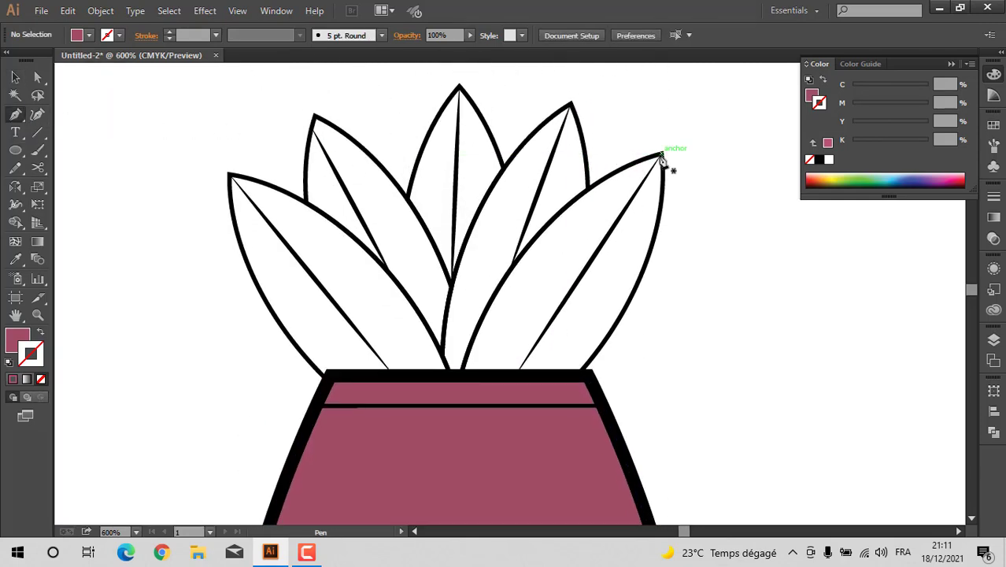
{"action": "left_click_drag", "start_coordinate": [461, 373], "coordinate": [464, 352]}
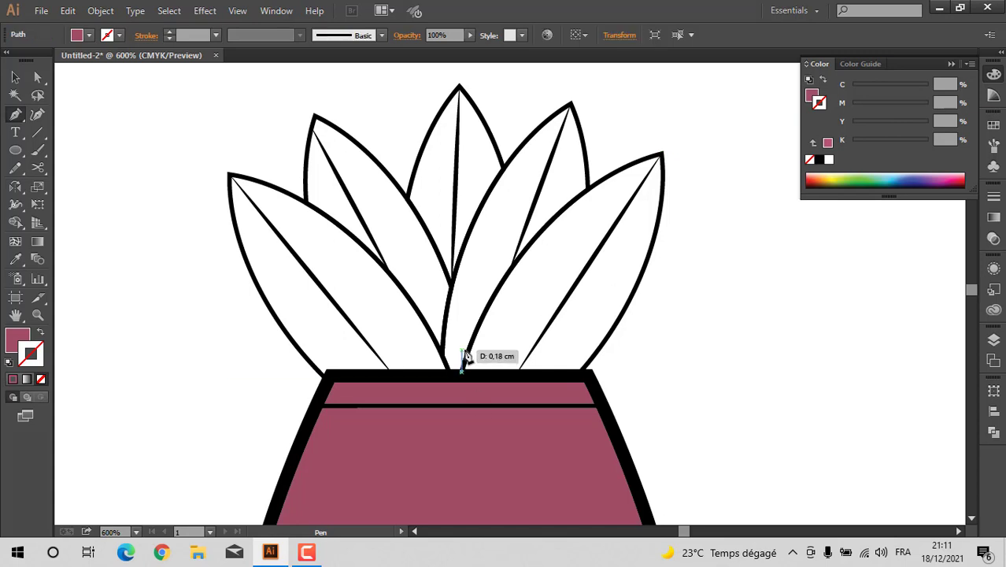
{"action": "scroll", "coordinate": [464, 352], "scroll_direction": "up", "scroll_amount": 3}
{"action": "left_click_drag", "start_coordinate": [498, 266], "coordinate": [529, 213]}
{"action": "left_click", "coordinate": [528, 212]}
{"action": "left_click", "coordinate": [571, 141]}
{"action": "left_click", "coordinate": [598, 109]}
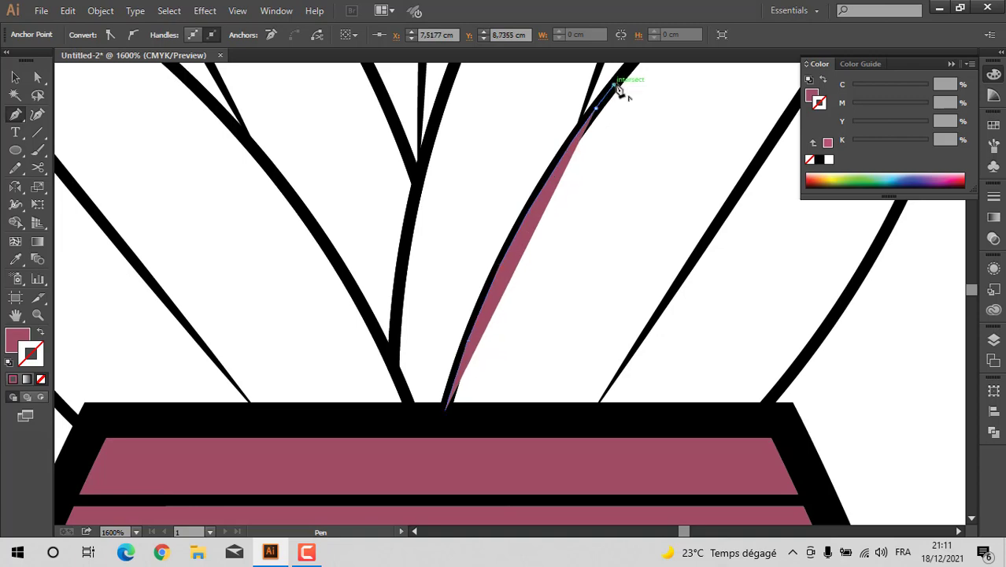
{"action": "left_click", "coordinate": [613, 86]}
Step: Continue the leaf path along the upper part of the left edge to the leaf's tip
{"action": "scroll", "coordinate": [588, 182], "scroll_direction": "down", "scroll_amount": 1}
{"action": "scroll", "coordinate": [587, 184], "scroll_direction": "up", "scroll_amount": 1}
{"action": "scroll", "coordinate": [587, 184], "scroll_direction": "up", "scroll_amount": 4}
{"action": "scroll", "coordinate": [587, 184], "scroll_direction": "down", "scroll_amount": 2}
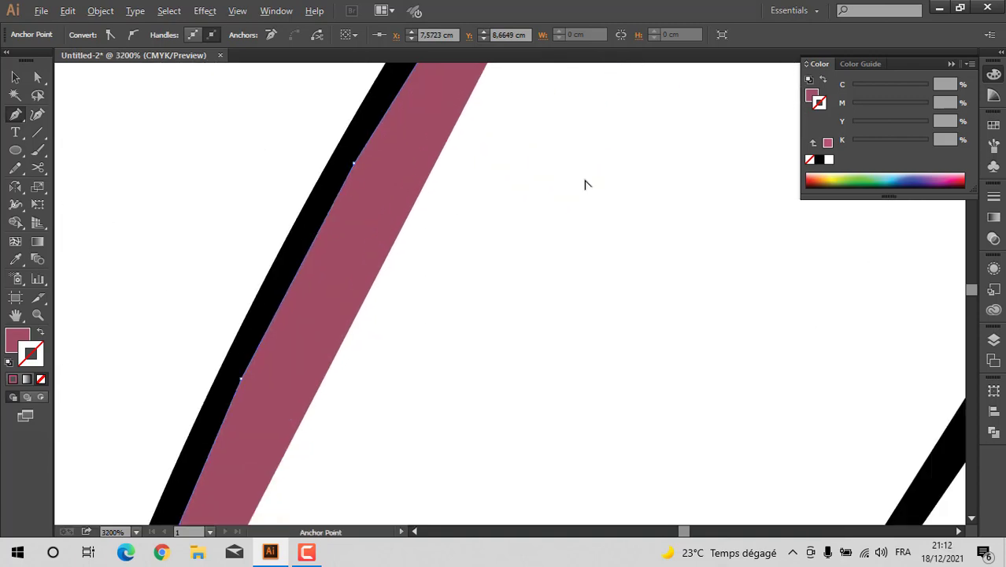
{"action": "scroll", "coordinate": [587, 184], "scroll_direction": "down", "scroll_amount": 4}
{"action": "scroll", "coordinate": [587, 182], "scroll_direction": "up", "scroll_amount": 4}
{"action": "left_click", "coordinate": [712, 122]}
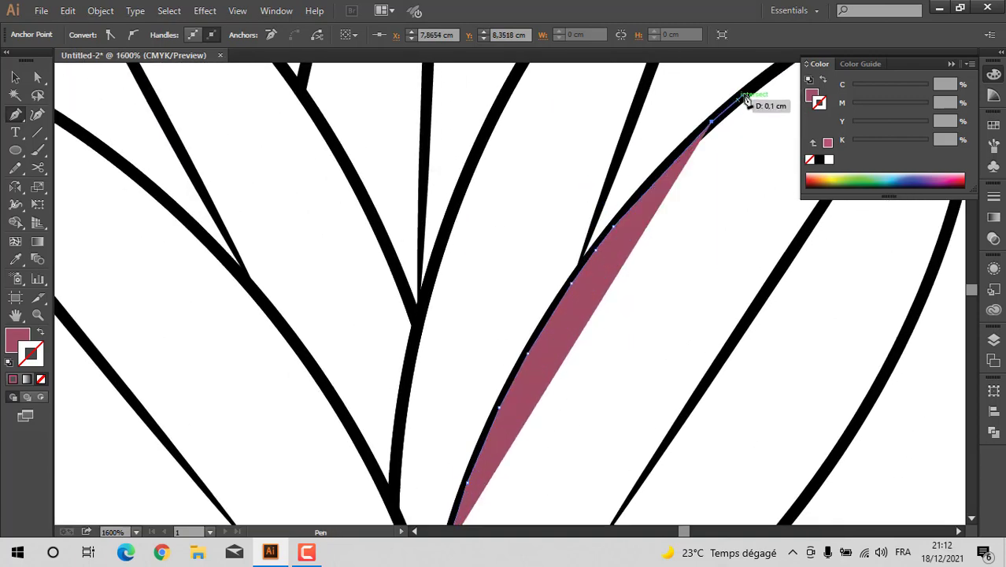
{"action": "left_click", "coordinate": [747, 91]}
{"action": "scroll", "coordinate": [753, 96], "scroll_direction": "right", "scroll_amount": 2}
{"action": "scroll", "coordinate": [755, 118], "scroll_direction": "up", "scroll_amount": 2}
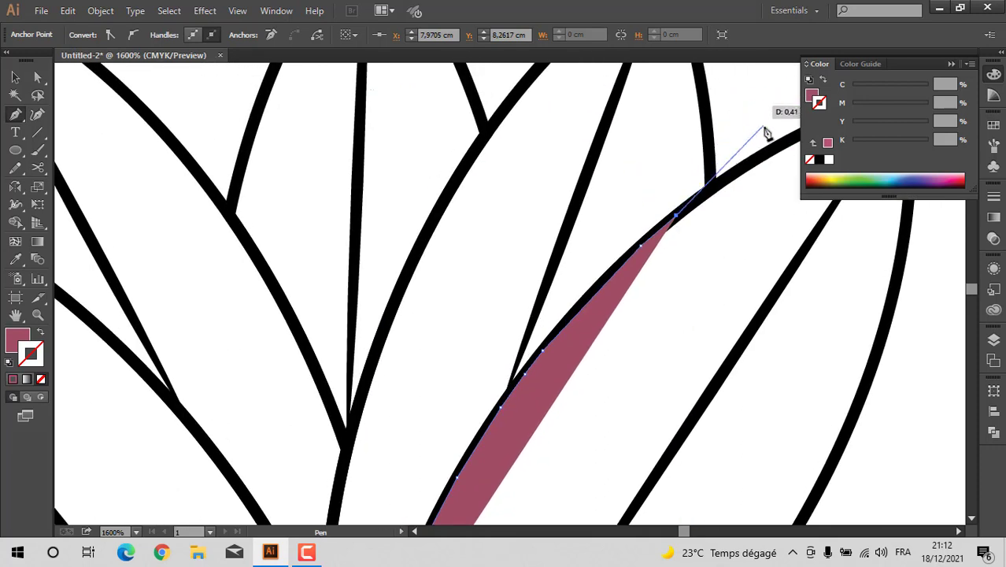
{"action": "scroll", "coordinate": [767, 137], "scroll_direction": "right", "scroll_amount": 1}
{"action": "scroll", "coordinate": [768, 137], "scroll_direction": "right", "scroll_amount": 3}
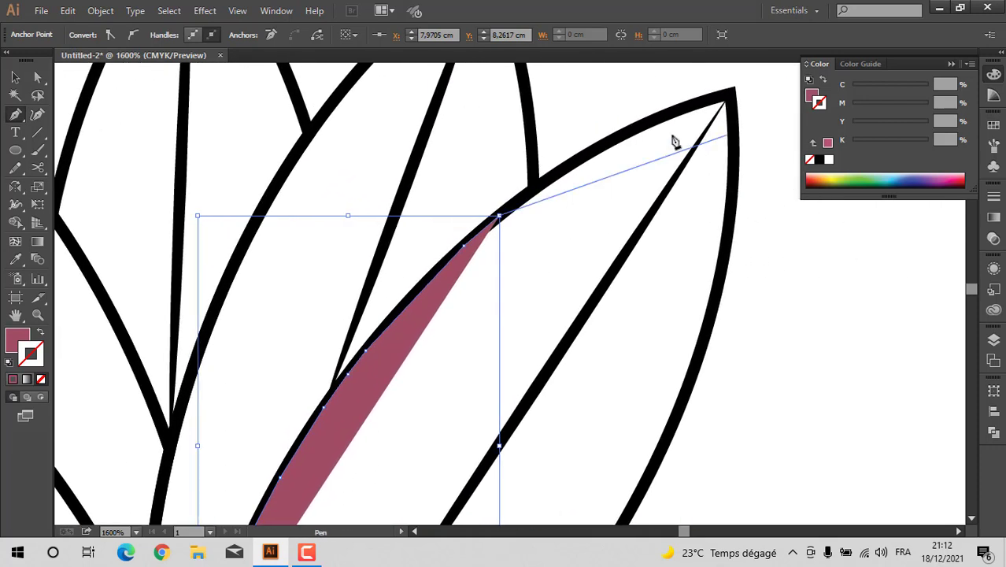
{"action": "left_click", "coordinate": [598, 155]}
{"action": "left_click", "coordinate": [671, 125]}
{"action": "left_click", "coordinate": [711, 100]}
{"action": "left_click", "coordinate": [728, 92]}
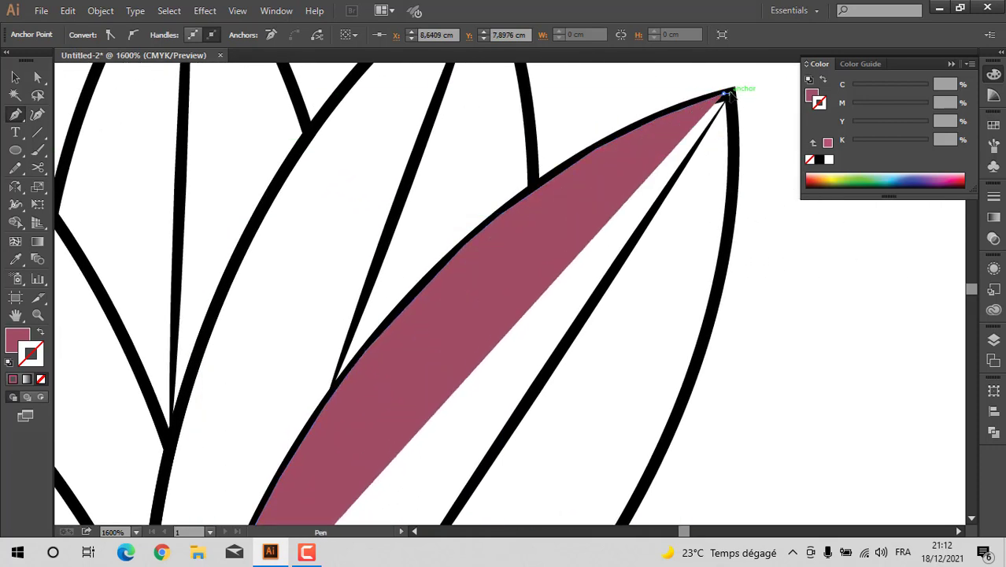
Step: Trace the rightmost leaf's right edge down to the vase rim and close the path at its starting point
{"action": "left_click", "coordinate": [733, 143]}
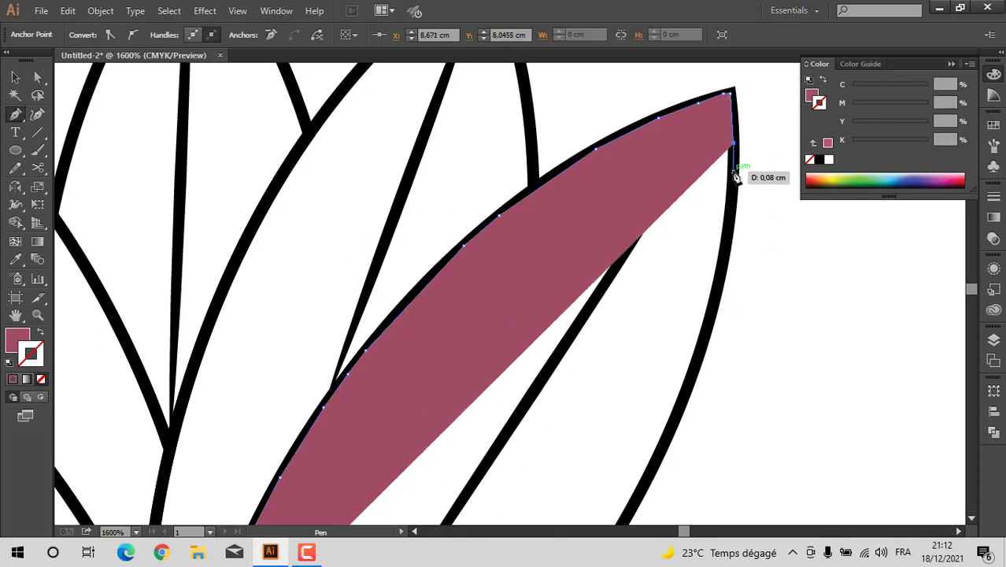
{"action": "left_click", "coordinate": [735, 172]}
{"action": "left_click", "coordinate": [729, 226]}
{"action": "left_click", "coordinate": [709, 317]}
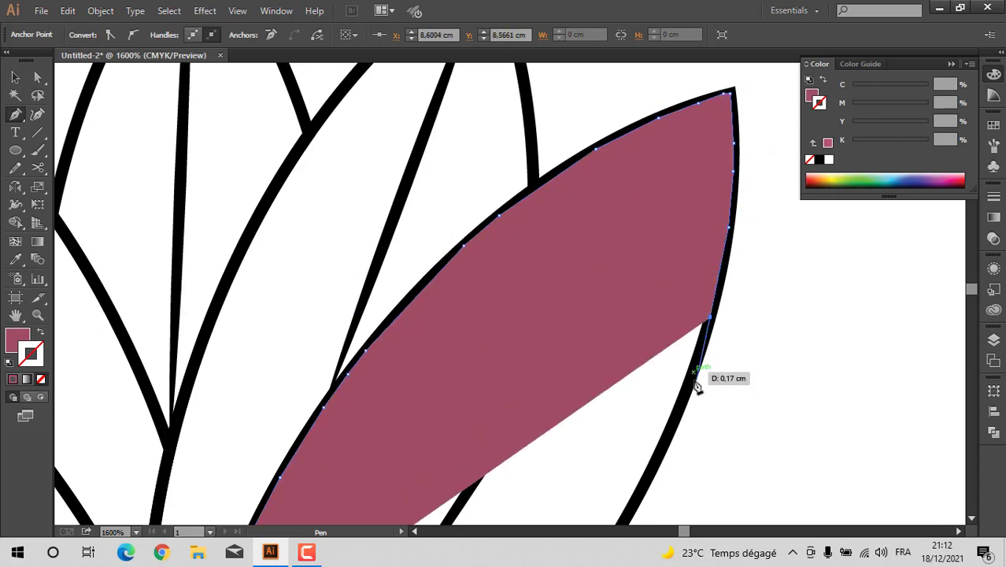
{"action": "left_click", "coordinate": [685, 396]}
{"action": "scroll", "coordinate": [673, 111], "scroll_direction": "down", "scroll_amount": 3}
{"action": "left_click", "coordinate": [654, 317]}
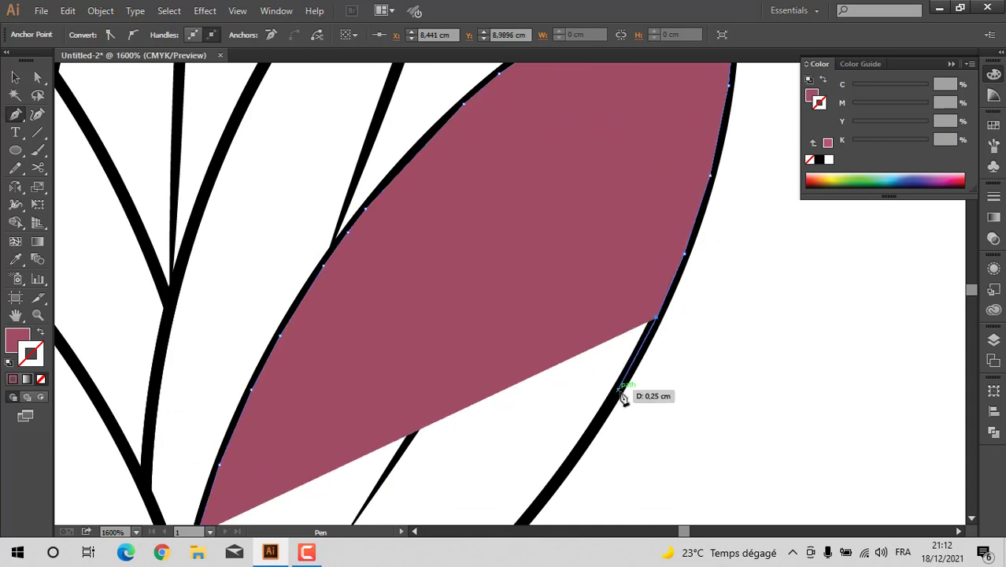
{"action": "left_click", "coordinate": [620, 392]}
{"action": "left_click", "coordinate": [584, 441]}
{"action": "scroll", "coordinate": [685, 184], "scroll_direction": "down", "scroll_amount": 2}
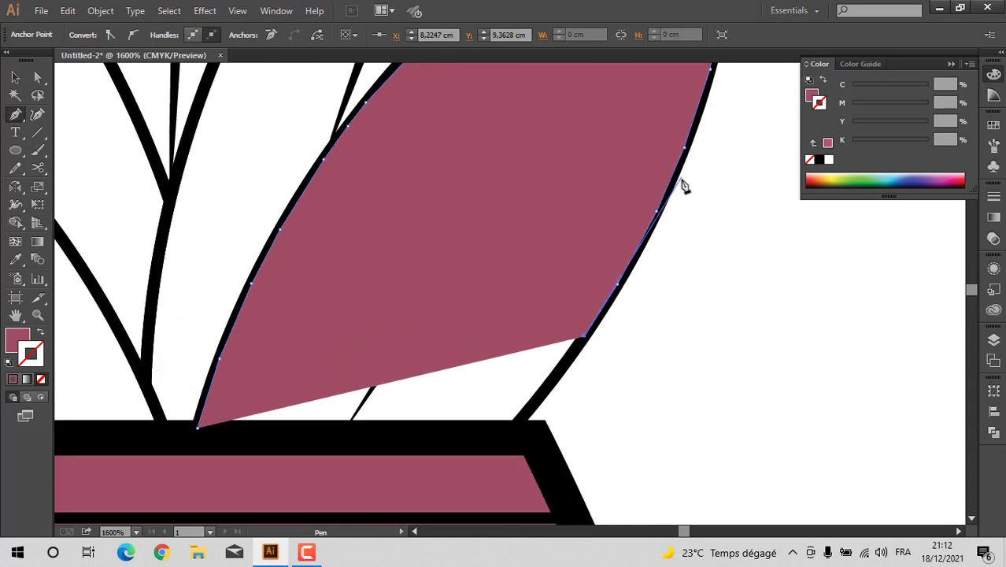
{"action": "left_click", "coordinate": [543, 391]}
{"action": "left_click", "coordinate": [515, 425]}
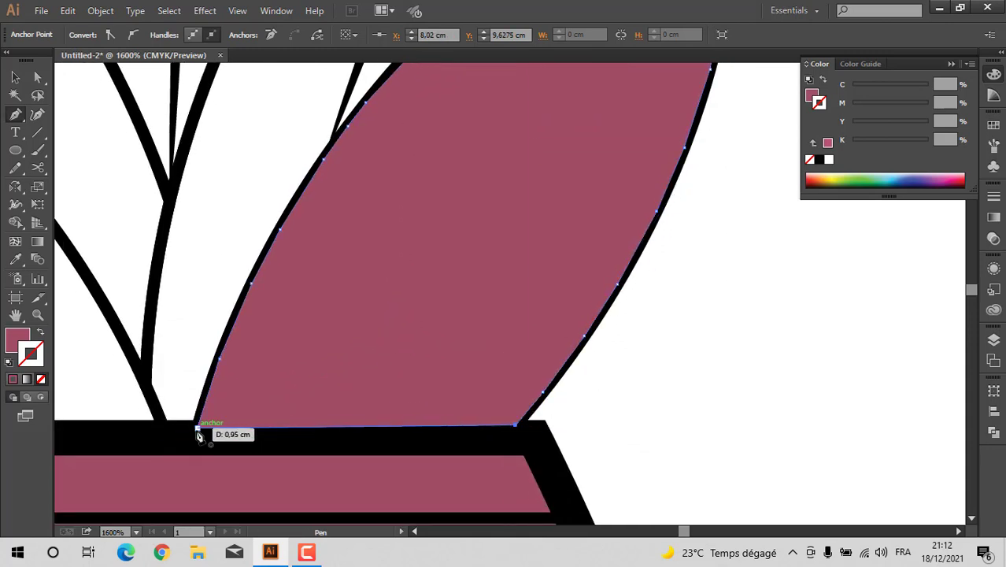
{"action": "left_click", "coordinate": [197, 427]}
Step: Change the traced leaf shape's fill to green 569B4C
{"action": "double_click", "coordinate": [11, 343]}
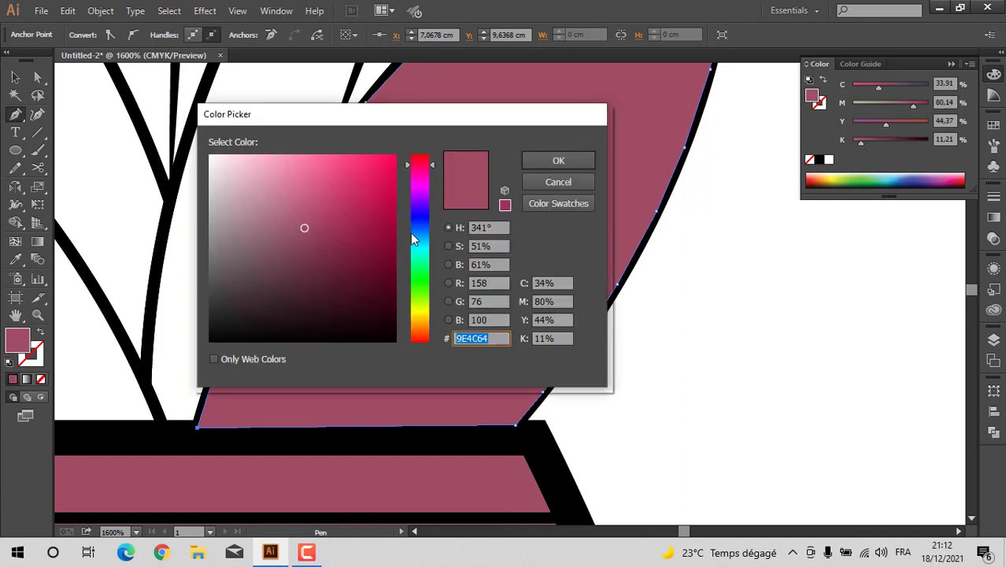
{"action": "left_click", "coordinate": [419, 284]}
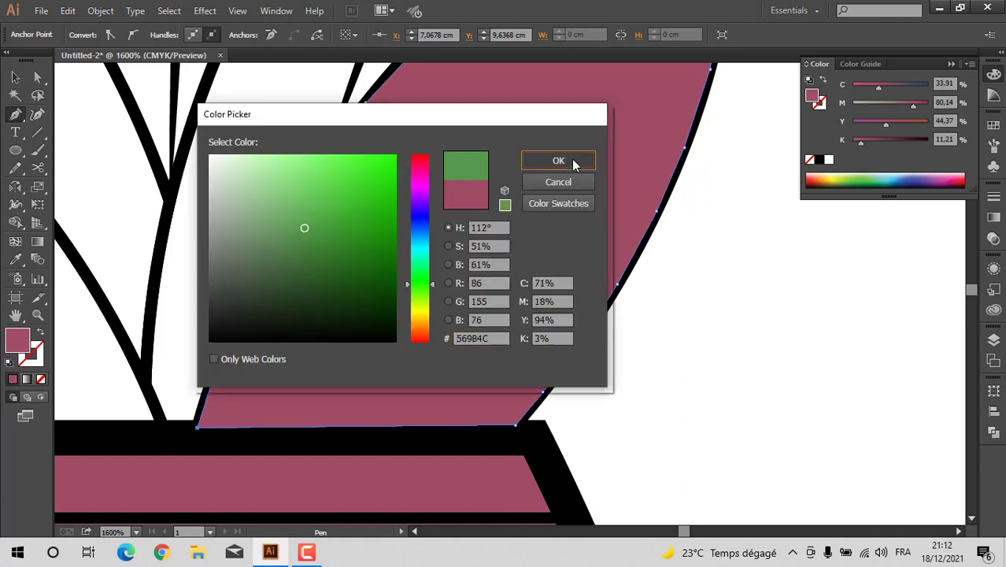
{"action": "left_click", "coordinate": [558, 160]}
Step: Send the green leaf shape to the back, behind its outline and vein, and deselect it
{"action": "scroll", "coordinate": [504, 277], "scroll_direction": "up", "scroll_amount": 2}
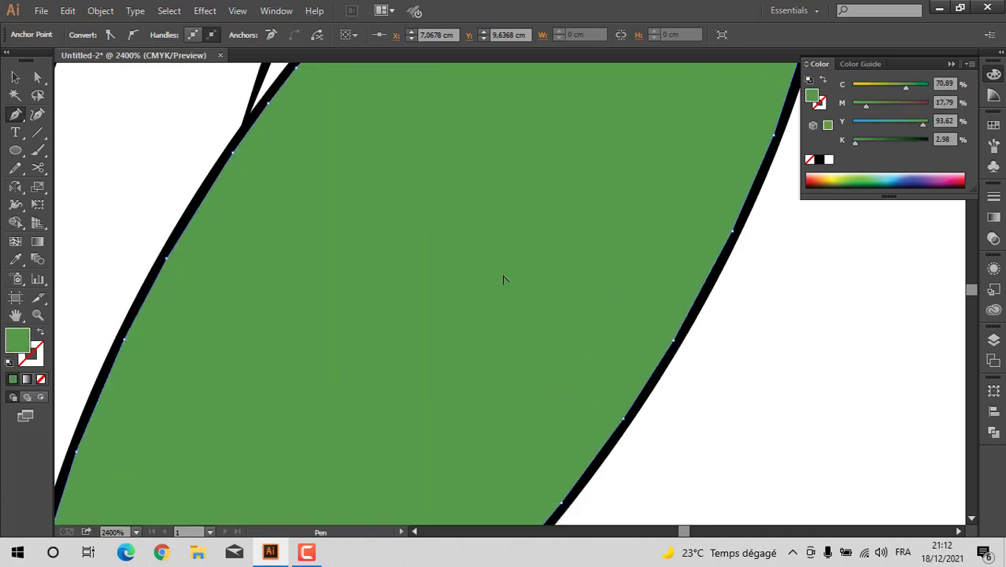
{"action": "scroll", "coordinate": [504, 277], "scroll_direction": "down", "scroll_amount": 6}
{"action": "left_click", "coordinate": [15, 76]}
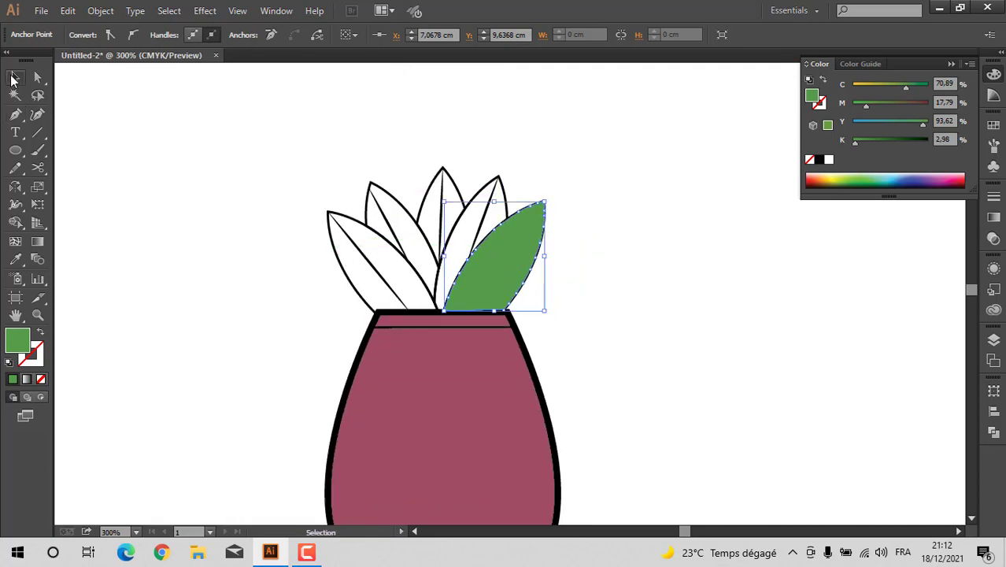
{"action": "left_click", "coordinate": [434, 198]}
{"action": "left_click", "coordinate": [526, 253]}
{"action": "right_click", "coordinate": [525, 252]}
{"action": "mouse_move", "coordinate": [602, 460]}
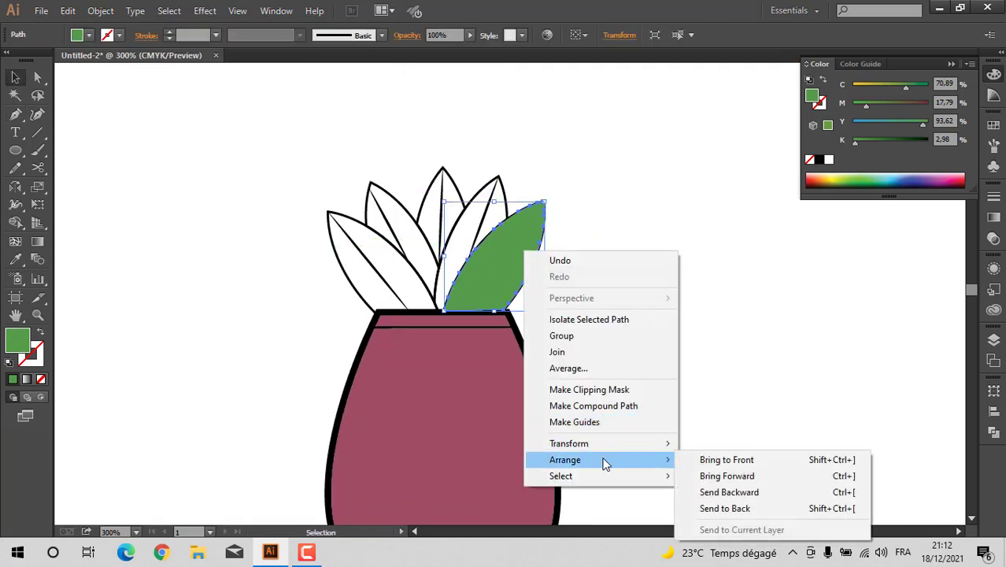
{"action": "left_click", "coordinate": [696, 507]}
{"action": "left_click", "coordinate": [240, 172]}
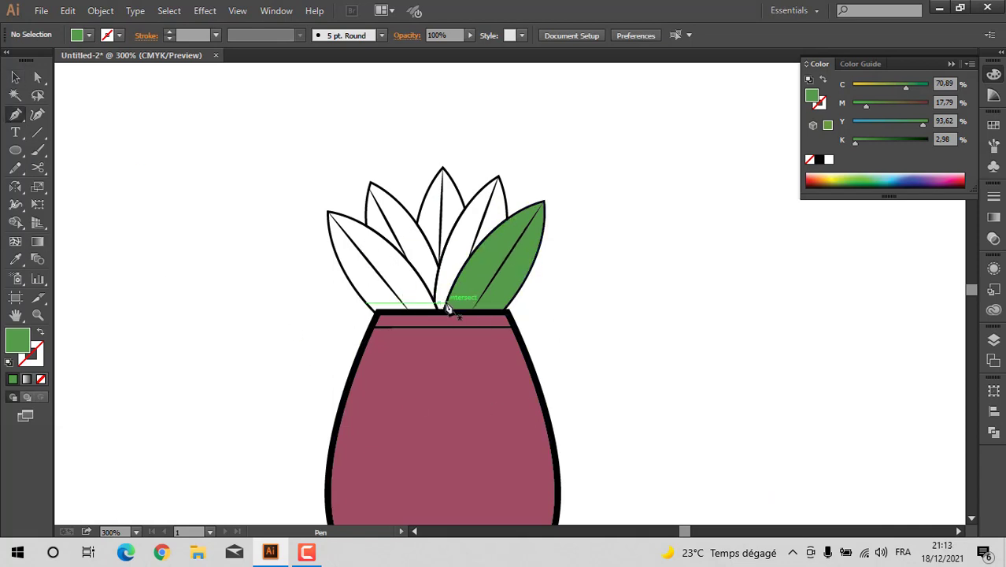
Step: Start a new green path at the vase rim and trace up the rightmost leaf's left edge to the neighbouring leaf's vein
{"action": "scroll", "coordinate": [447, 309], "scroll_direction": "up", "scroll_amount": 4, "text": "alt"}
{"action": "left_click_drag", "start_coordinate": [438, 331], "coordinate": [463, 253]}
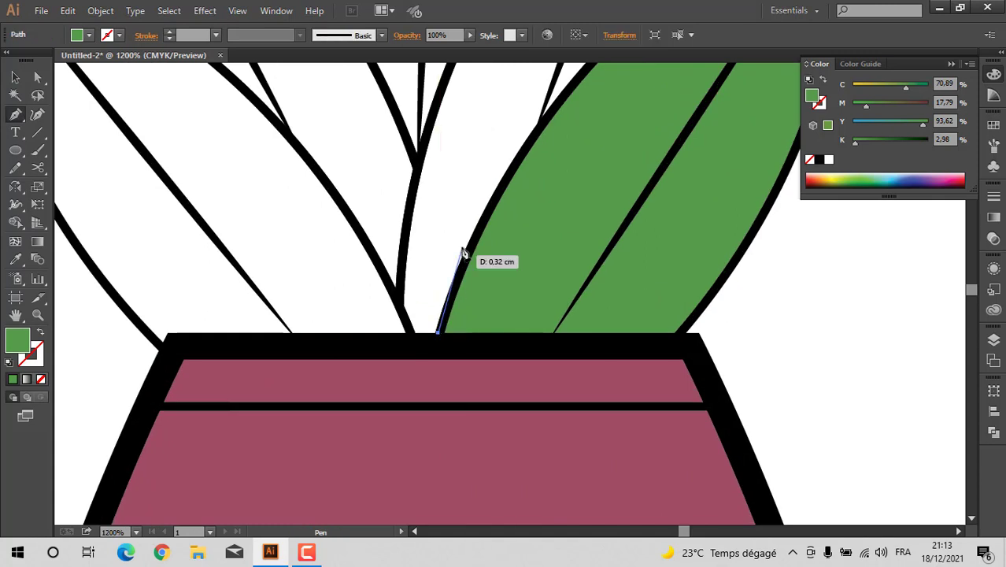
{"action": "left_click", "coordinate": [471, 239]}
{"action": "left_click", "coordinate": [508, 173]}
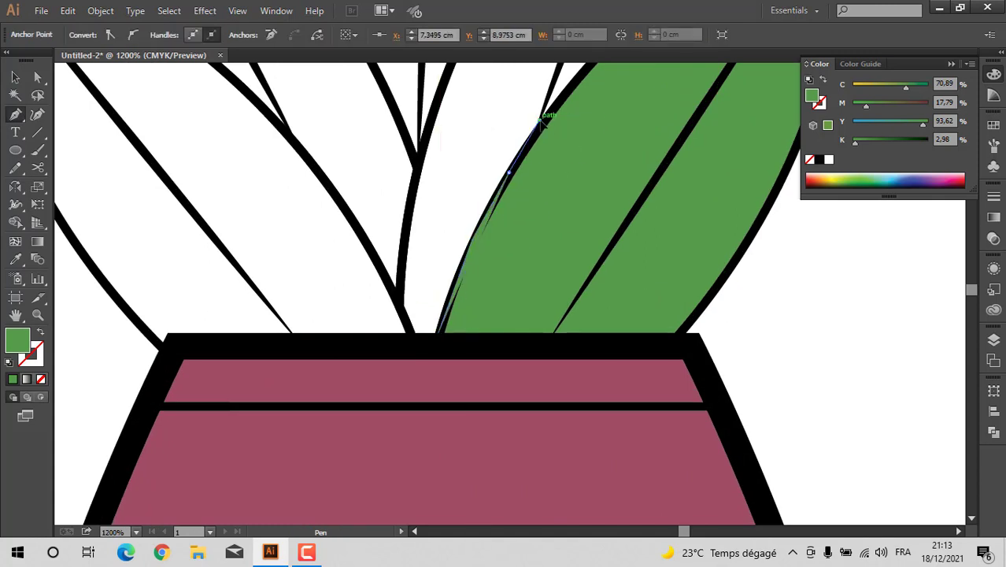
{"action": "left_click_drag", "start_coordinate": [541, 119], "coordinate": [548, 119]}
Step: Continue the path up the second leaf from the right to its tip and down its left edge to the centre leaf
{"action": "scroll", "coordinate": [549, 119], "scroll_direction": "down", "scroll_amount": 6, "text": "alt"}
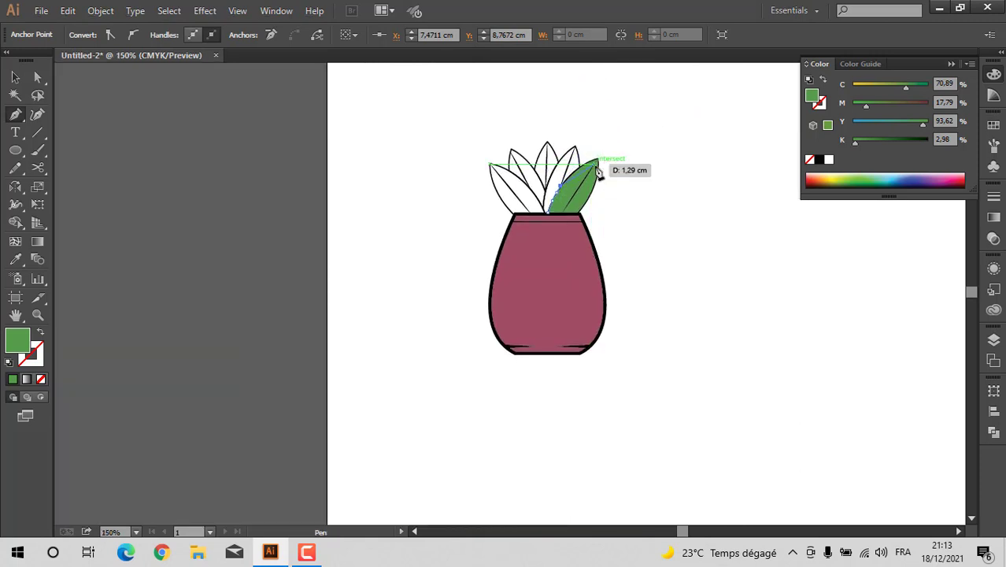
{"action": "scroll", "coordinate": [602, 168], "scroll_direction": "up", "scroll_amount": 5, "text": "alt"}
{"action": "left_click_drag", "start_coordinate": [518, 170], "coordinate": [509, 158]}
{"action": "left_click", "coordinate": [499, 101]}
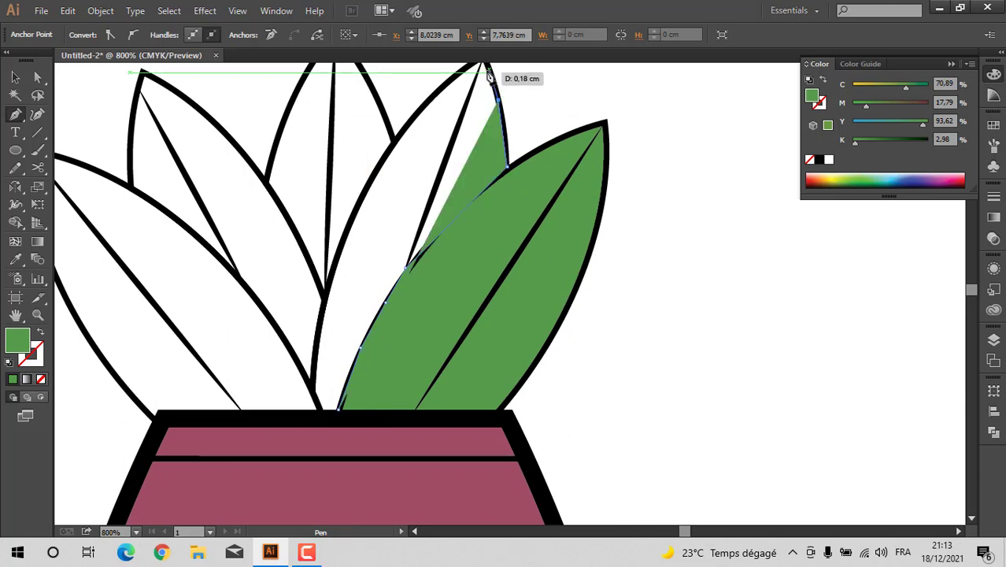
{"action": "left_click", "coordinate": [488, 68]}
{"action": "scroll", "coordinate": [484, 110], "scroll_direction": "up", "scroll_amount": 1}
{"action": "left_click_drag", "start_coordinate": [486, 94], "coordinate": [459, 106]}
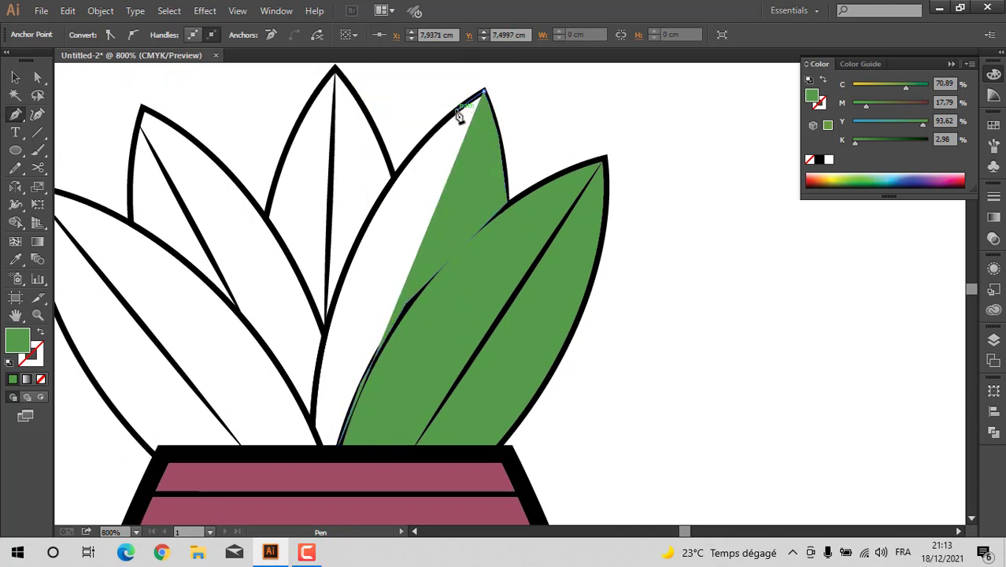
{"action": "left_click_drag", "start_coordinate": [422, 142], "coordinate": [396, 182]}
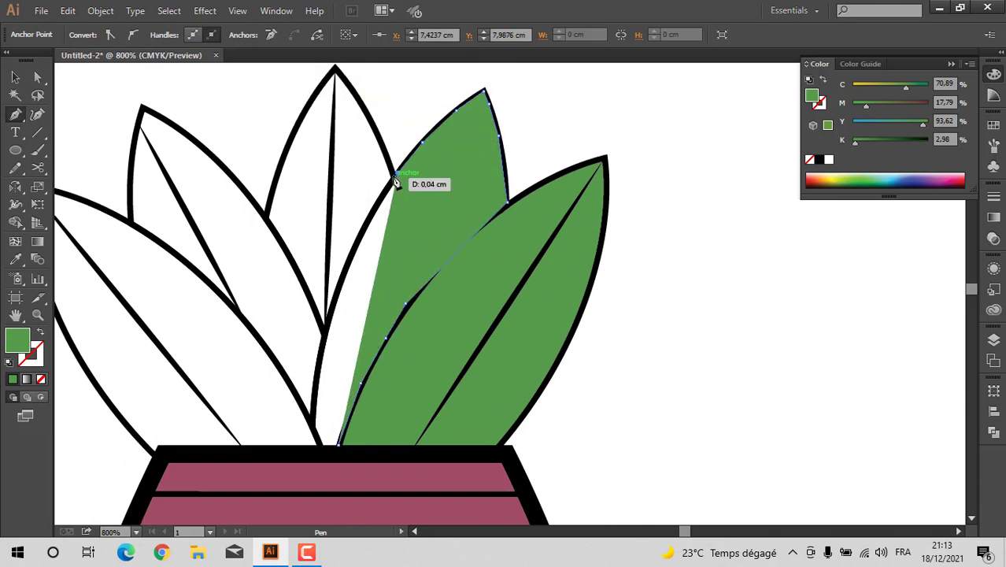
{"action": "left_click", "coordinate": [395, 176]}
Step: Trace the centre leaf's right edge up to its tip
{"action": "left_click", "coordinate": [373, 125]}
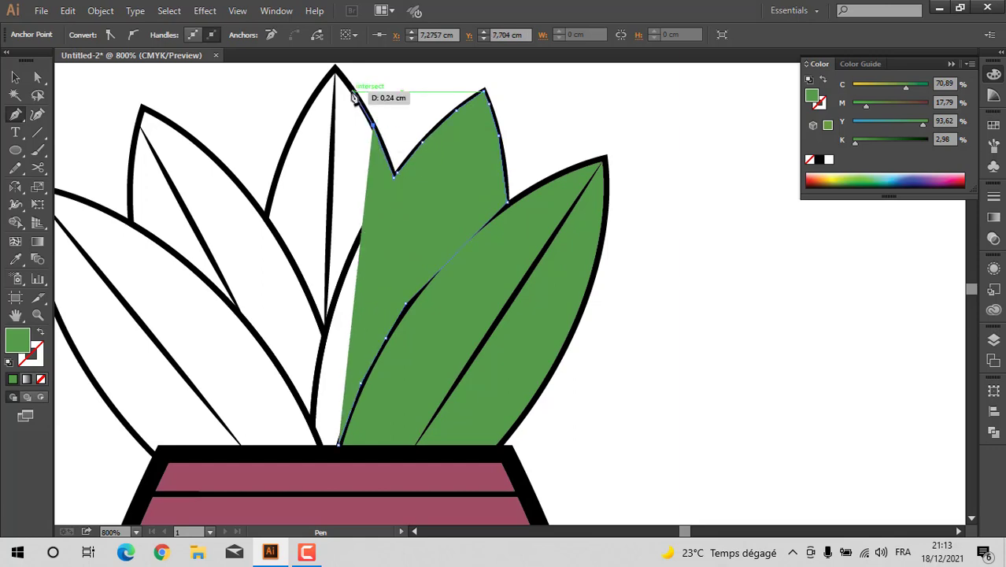
{"action": "left_click", "coordinate": [353, 90]}
{"action": "scroll", "coordinate": [336, 74], "scroll_direction": "up", "scroll_amount": 1}
{"action": "left_click", "coordinate": [334, 102]}
Step: Trace the centre leaf's left edge down to its junction with the second leaf from the left
{"action": "left_click_drag", "start_coordinate": [332, 106], "coordinate": [323, 118]}
{"action": "scroll", "coordinate": [313, 133], "scroll_direction": "up", "scroll_amount": 1}
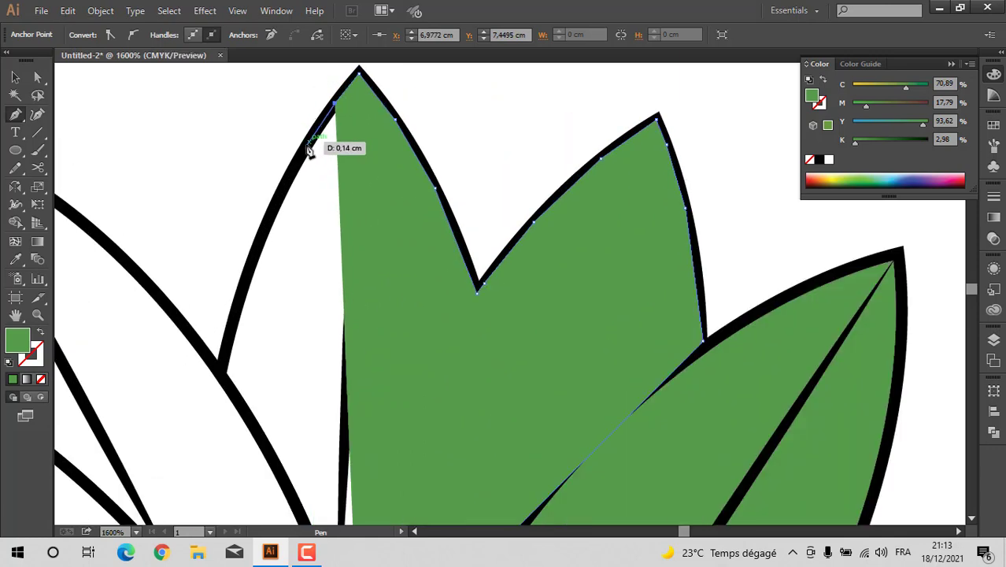
{"action": "left_click", "coordinate": [307, 145]}
{"action": "left_click", "coordinate": [277, 202]}
{"action": "left_click", "coordinate": [255, 253]}
{"action": "left_click", "coordinate": [240, 295]}
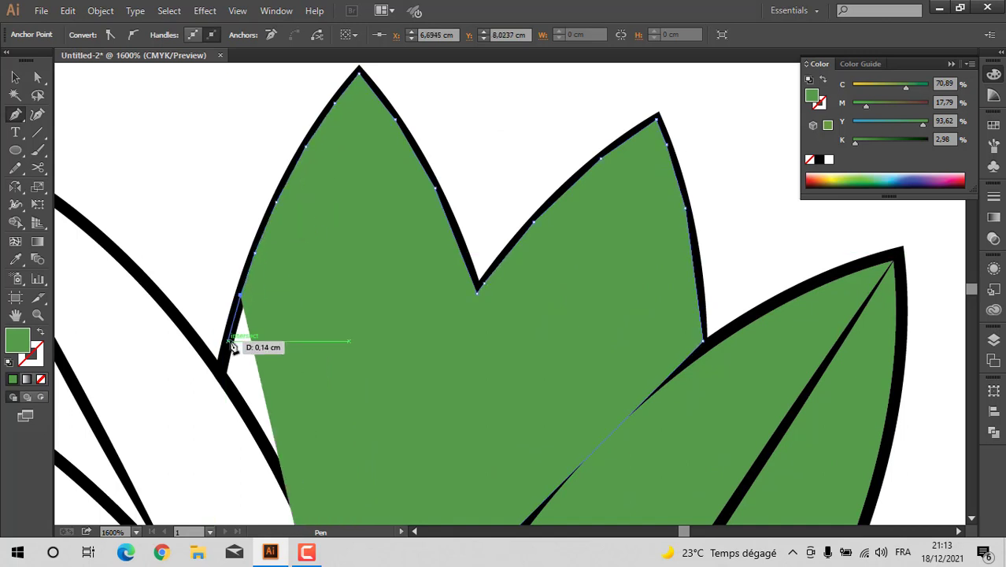
{"action": "left_click", "coordinate": [227, 340]}
{"action": "left_click", "coordinate": [221, 368]}
Step: Trace the upper right edge of the second leaf from the left up to its tip
{"action": "left_click", "coordinate": [190, 334]}
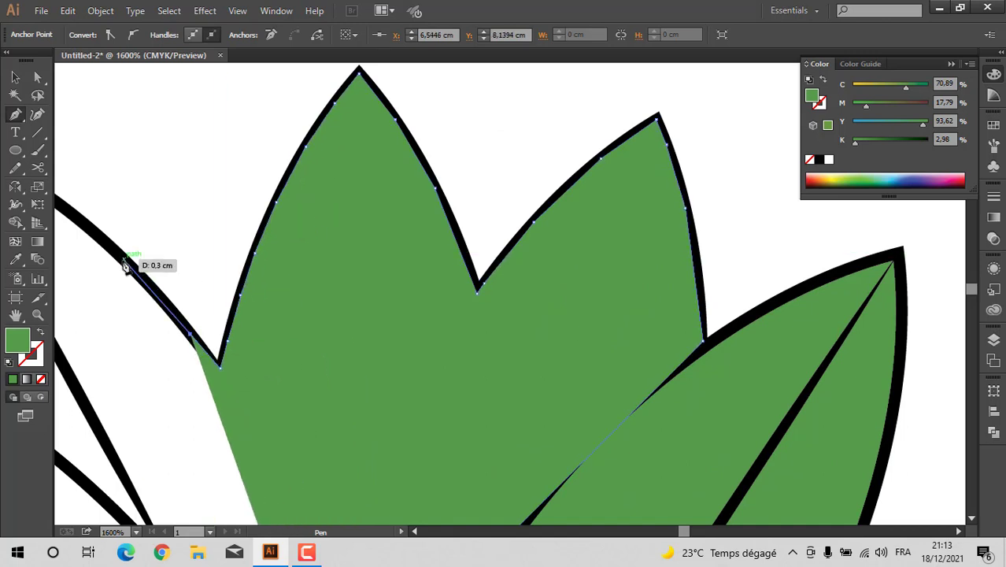
{"action": "left_click", "coordinate": [124, 259]}
{"action": "left_click", "coordinate": [86, 225]}
{"action": "scroll", "coordinate": [88, 230], "scroll_direction": "down", "scroll_amount": 3}
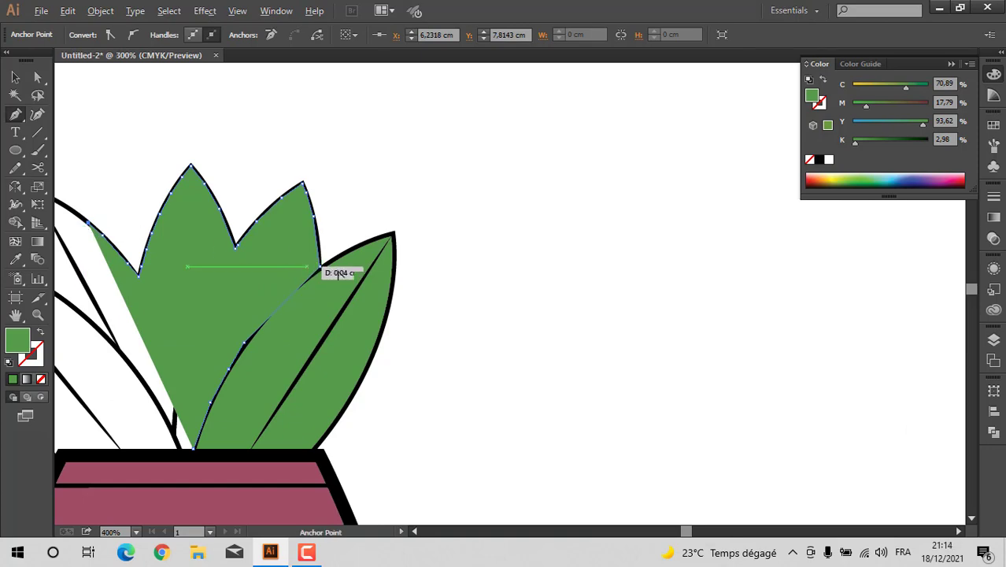
{"action": "scroll", "coordinate": [327, 268], "scroll_direction": "down", "scroll_amount": 2}
{"action": "scroll", "coordinate": [128, 295], "scroll_direction": "up", "scroll_amount": 5}
{"action": "scroll", "coordinate": [179, 277], "scroll_direction": "down", "scroll_amount": 1}
{"action": "scroll", "coordinate": [386, 199], "scroll_direction": "down", "scroll_amount": 1}
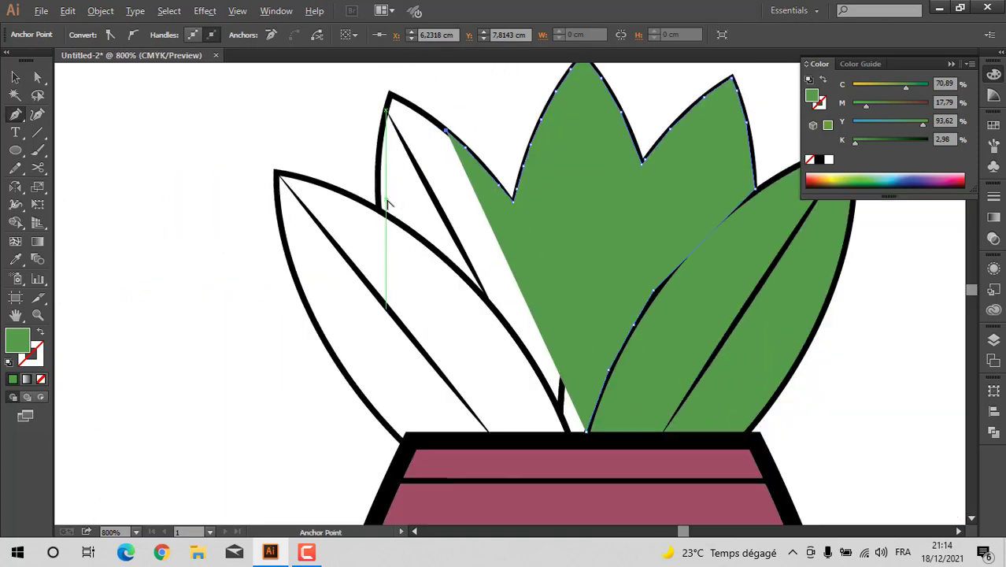
{"action": "left_click", "coordinate": [388, 94]}
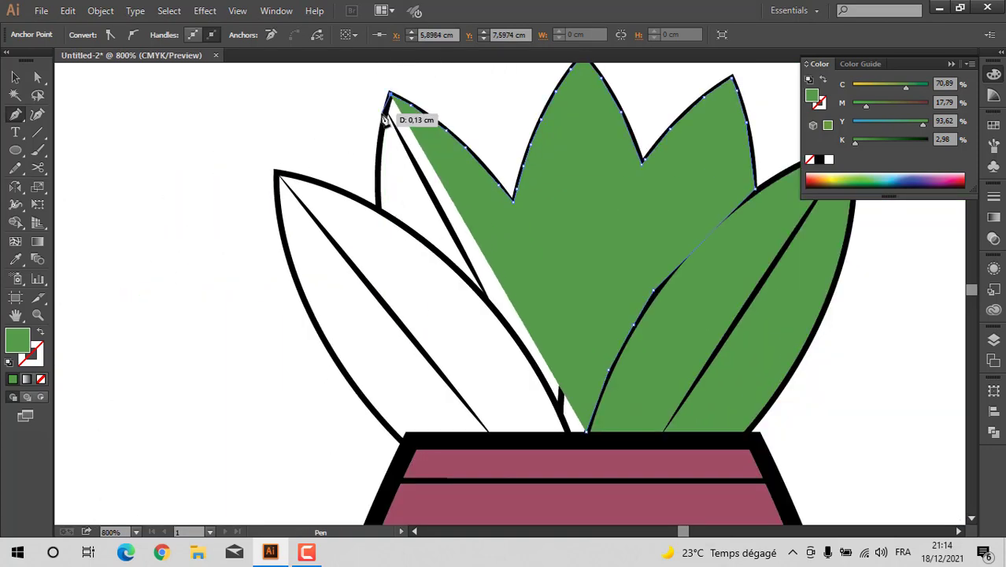
Step: Continue the path down that leaf's left edge to where it meets the leftmost leaf
{"action": "left_click", "coordinate": [384, 117]}
{"action": "left_click", "coordinate": [379, 153]}
{"action": "left_click", "coordinate": [377, 189]}
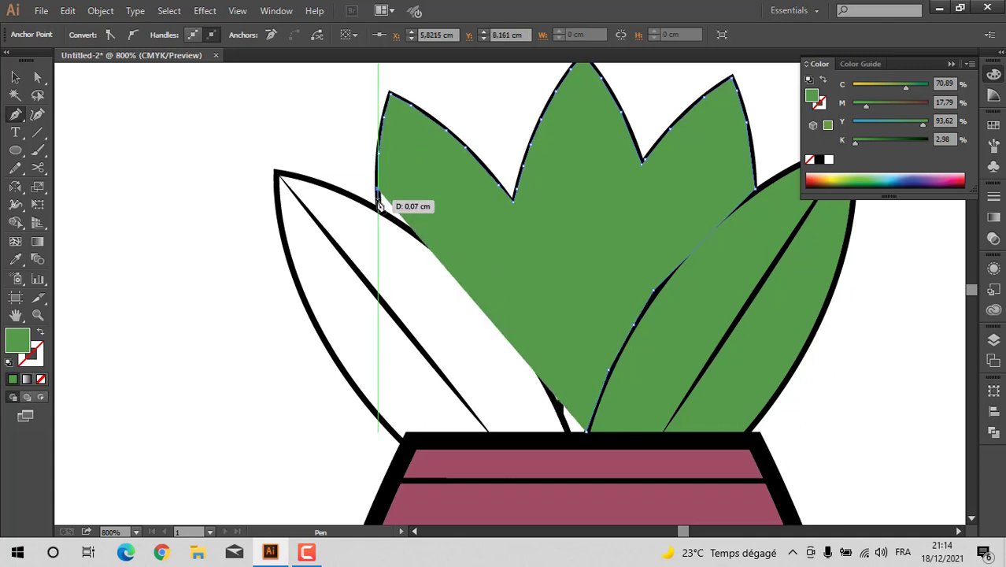
{"action": "left_click", "coordinate": [379, 211]}
Step: Trace the leftmost leaf's upper edge to its tip and its outer left edge down to the vase rim
{"action": "left_click", "coordinate": [362, 200]}
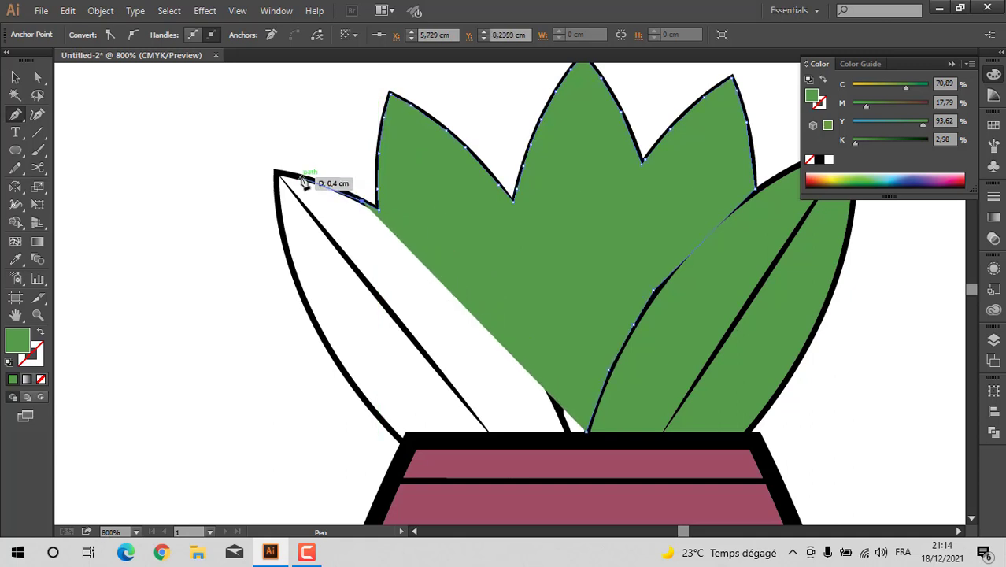
{"action": "left_click", "coordinate": [300, 177]}
{"action": "left_click", "coordinate": [275, 171]}
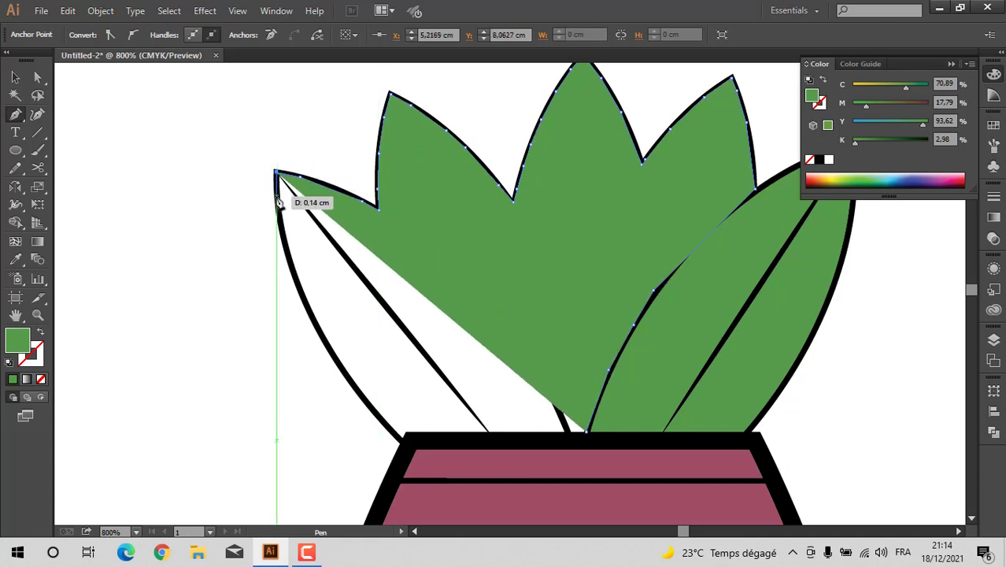
{"action": "left_click", "coordinate": [284, 245]}
{"action": "left_click", "coordinate": [297, 284]}
{"action": "left_click", "coordinate": [314, 324]}
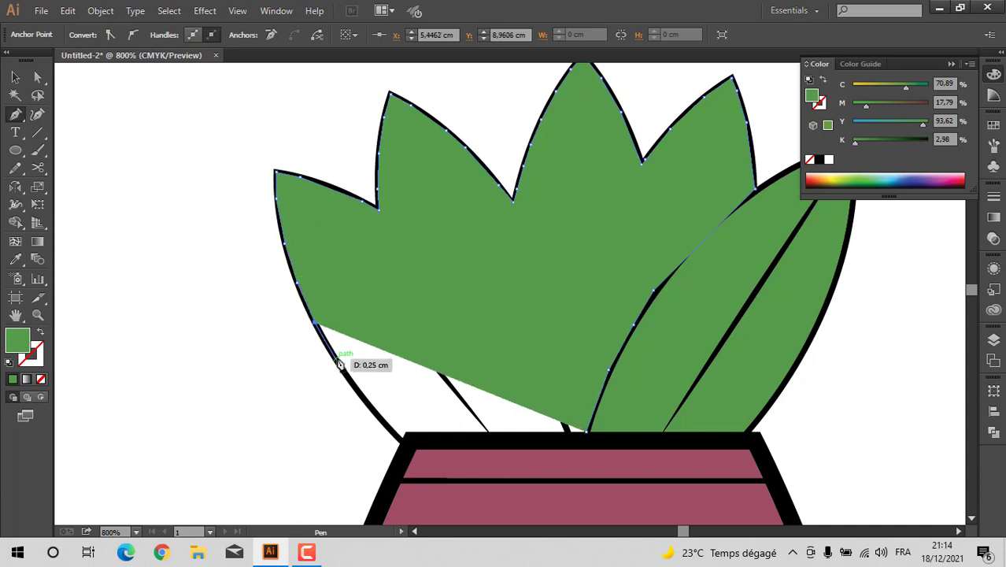
{"action": "left_click", "coordinate": [335, 357]}
{"action": "left_click", "coordinate": [354, 386]}
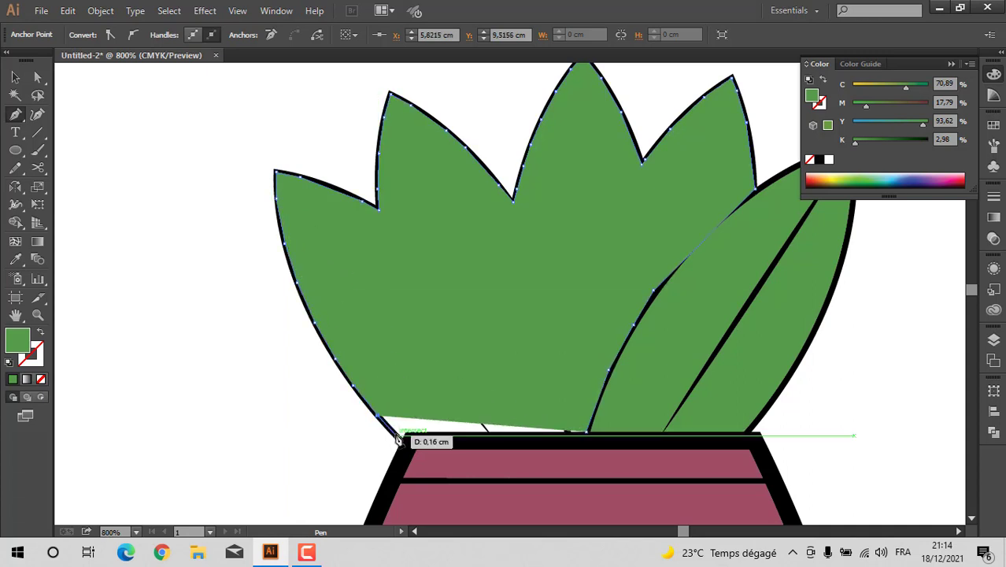
{"action": "left_click", "coordinate": [397, 435]}
Step: Run the path along the vase rim and close it at its starting point beside the rightmost leaf
{"action": "left_click", "coordinate": [475, 440]}
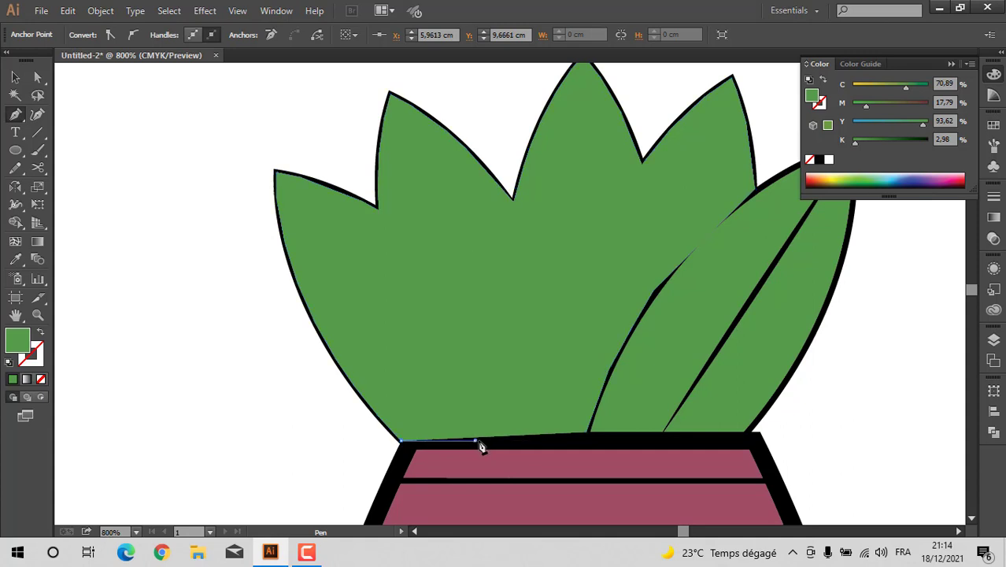
{"action": "left_click", "coordinate": [583, 439]}
{"action": "left_click", "coordinate": [586, 437]}
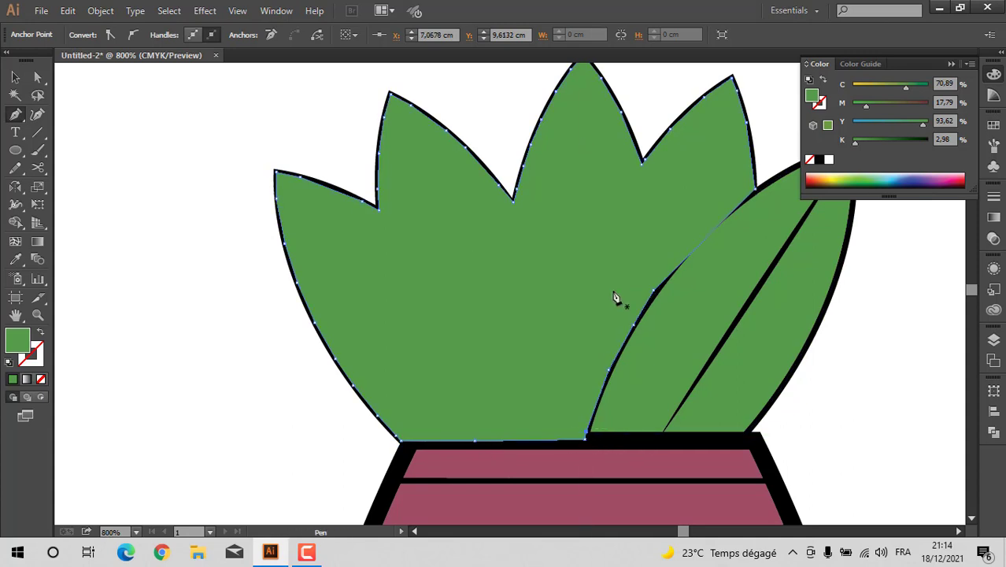
Step: Arrange the new green shape behind the leaf outlines and veins, and deselect it
{"action": "scroll", "coordinate": [275, 222], "scroll_direction": "down", "scroll_amount": 1}
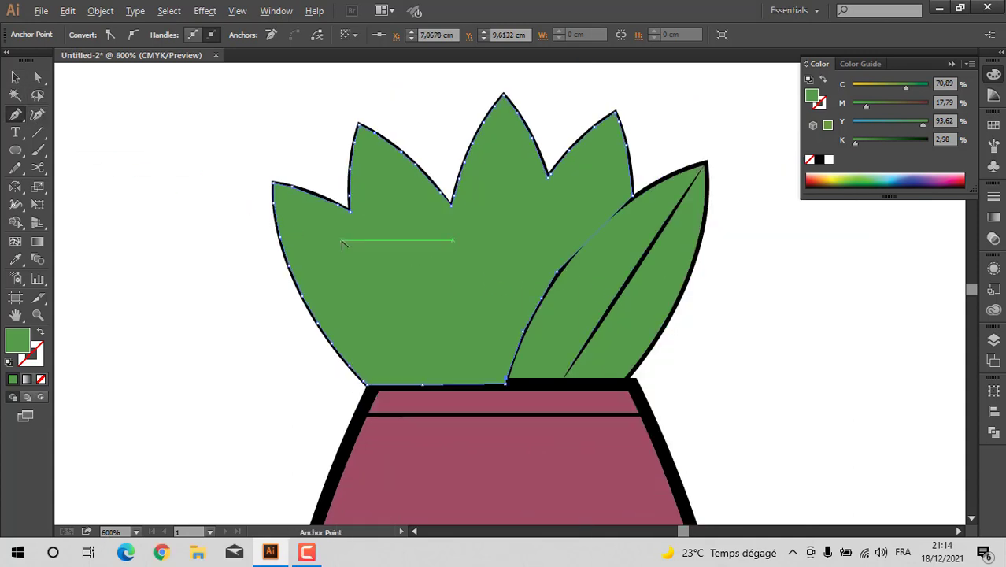
{"action": "left_click", "coordinate": [14, 77]}
{"action": "right_click", "coordinate": [394, 230]}
{"action": "mouse_move", "coordinate": [460, 441]}
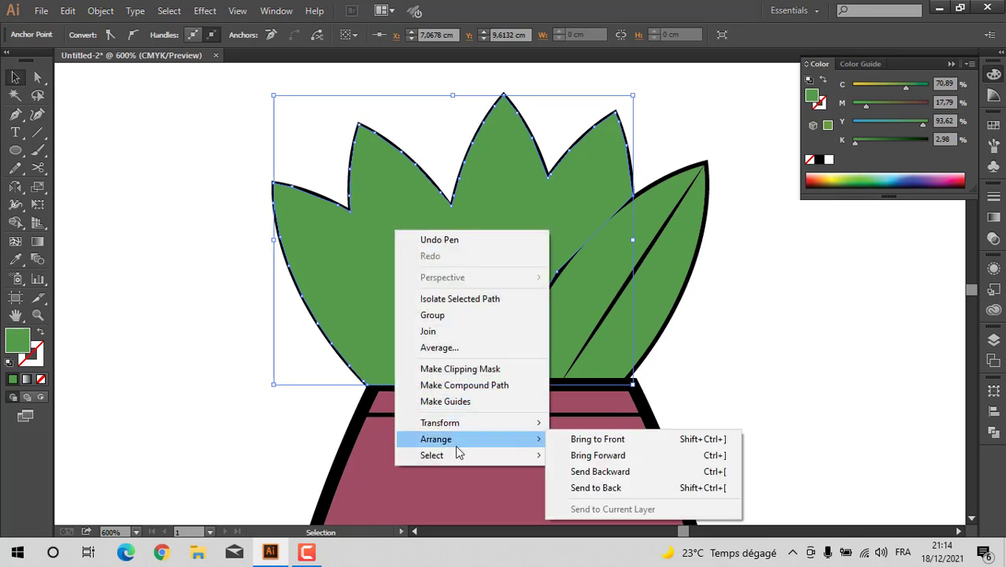
{"action": "left_click", "coordinate": [644, 472]}
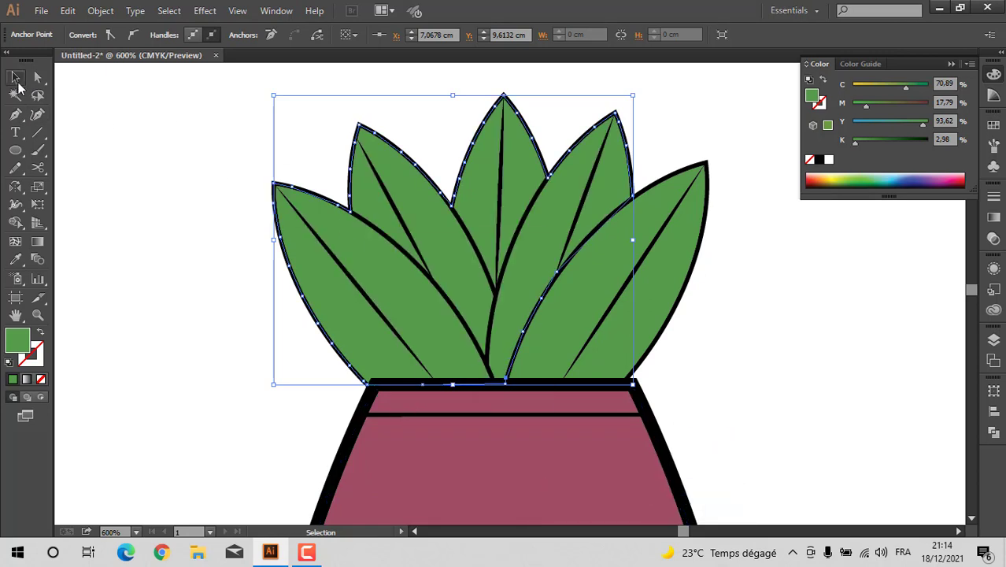
{"action": "left_click", "coordinate": [164, 161]}
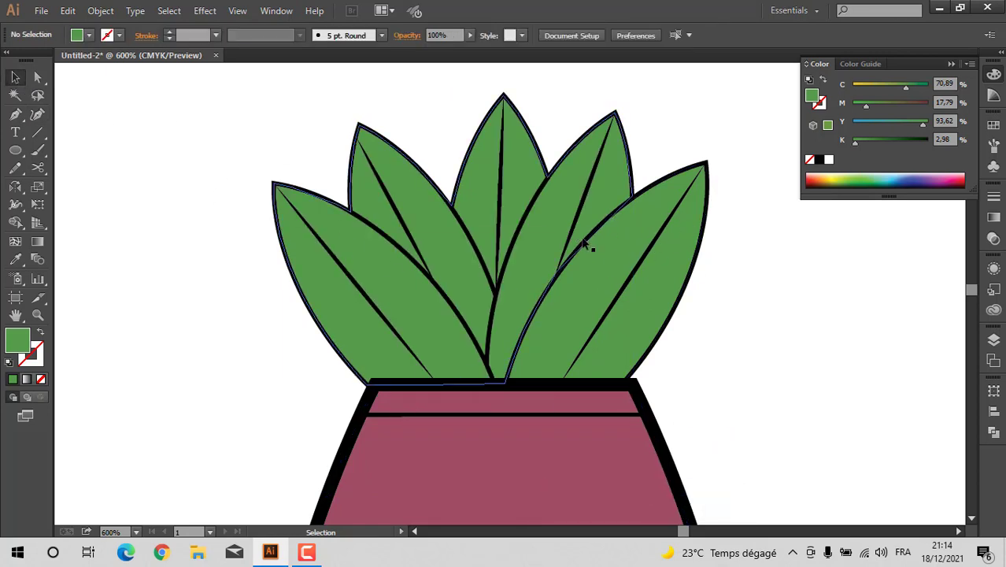
Step: Draw a wide, flat rectangle directly under the vase base, extending past the base on both sides
{"action": "scroll", "coordinate": [818, 331], "scroll_direction": "up", "scroll_amount": 2}
{"action": "scroll", "coordinate": [818, 330], "scroll_direction": "down", "scroll_amount": 4}
{"action": "scroll", "coordinate": [820, 331], "scroll_direction": "down", "scroll_amount": 3}
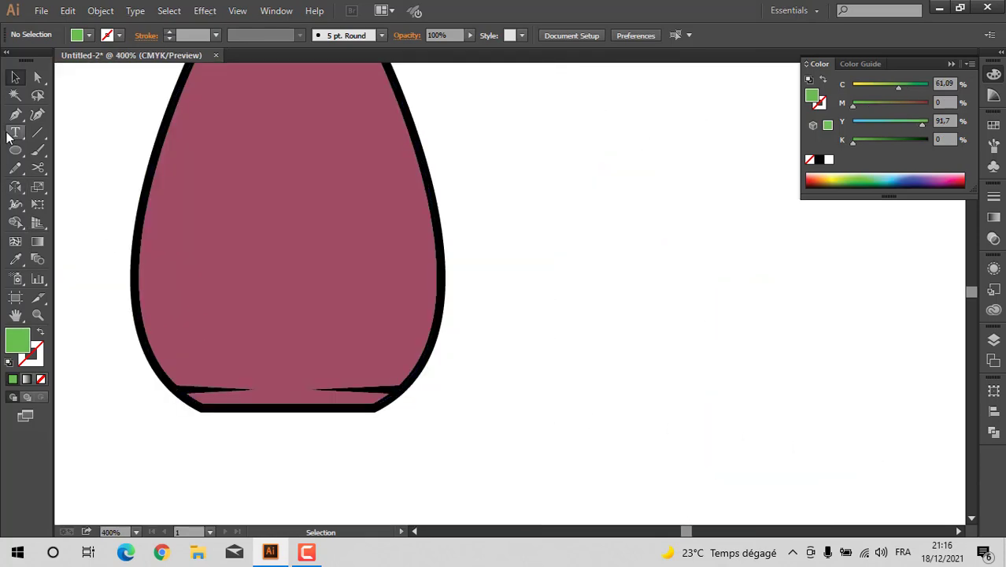
{"action": "left_click_drag", "start_coordinate": [17, 154], "coordinate": [44, 154]}
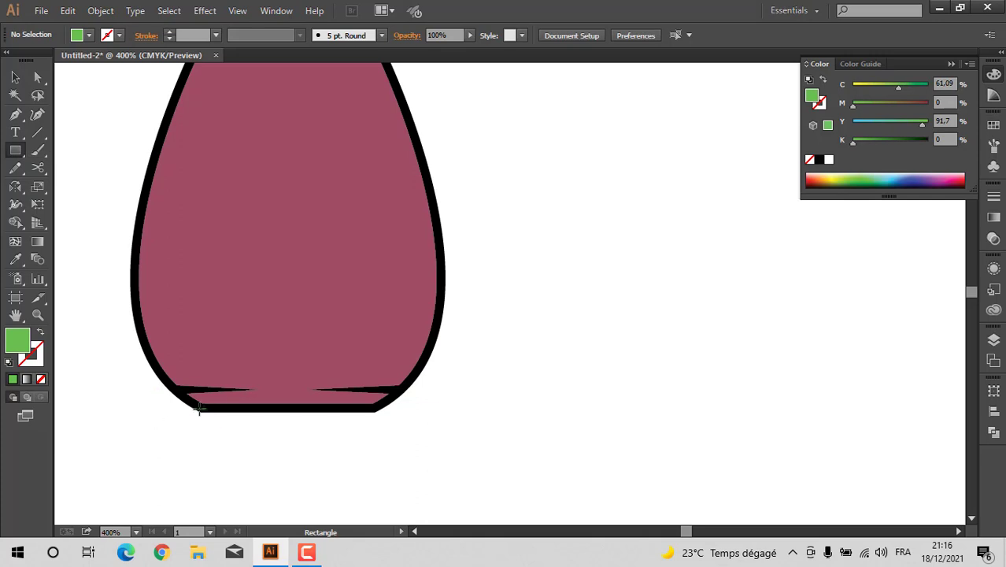
{"action": "left_click_drag", "start_coordinate": [112, 407], "coordinate": [450, 459]}
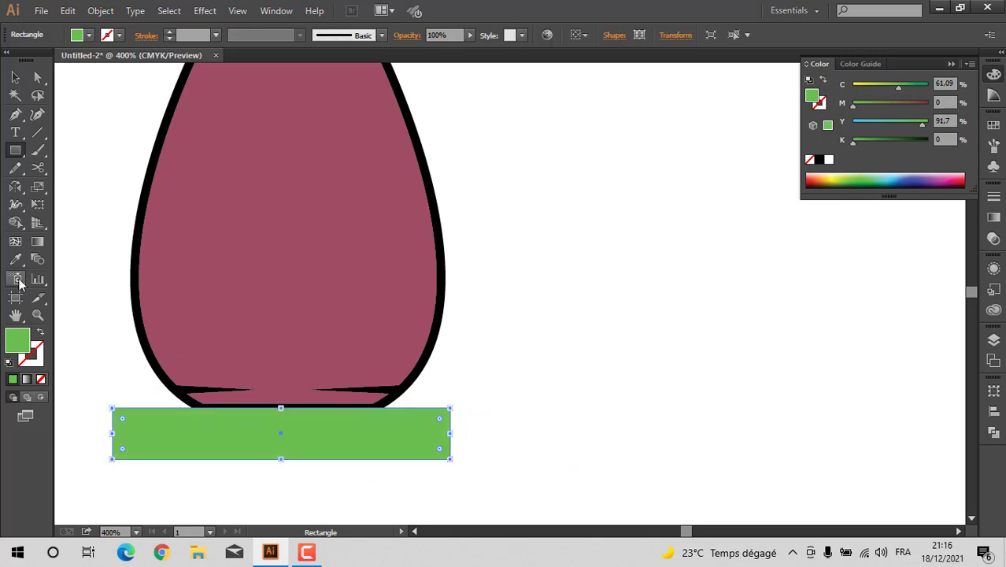
Step: Change the rectangle's fill to orange with C 9.68, M 35.25, Y 83.59, K 0, and deselect it
{"action": "double_click", "coordinate": [20, 349]}
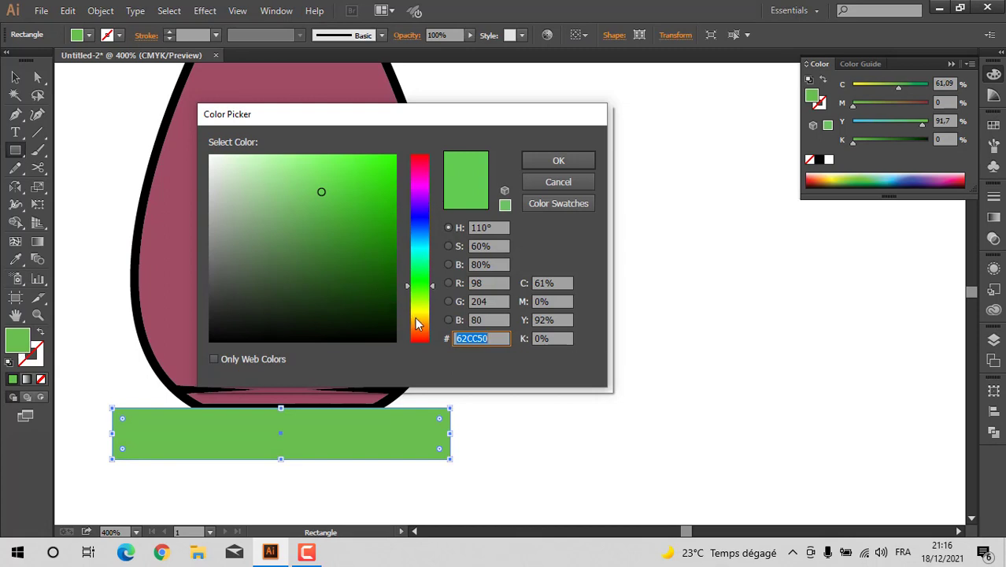
{"action": "left_click", "coordinate": [417, 318]}
{"action": "left_click_drag", "start_coordinate": [417, 318], "coordinate": [420, 323]}
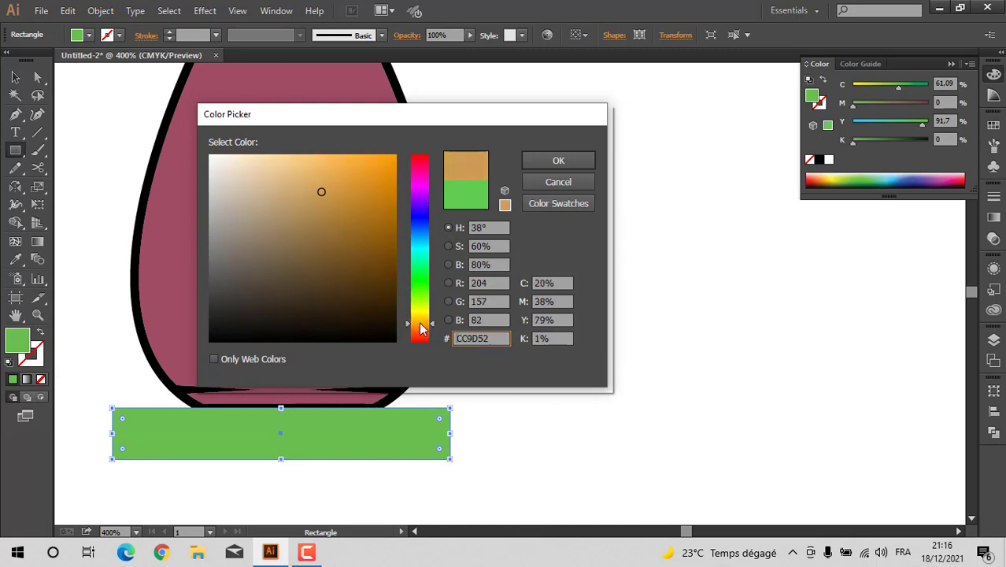
{"action": "left_click", "coordinate": [338, 173]}
{"action": "left_click", "coordinate": [553, 164]}
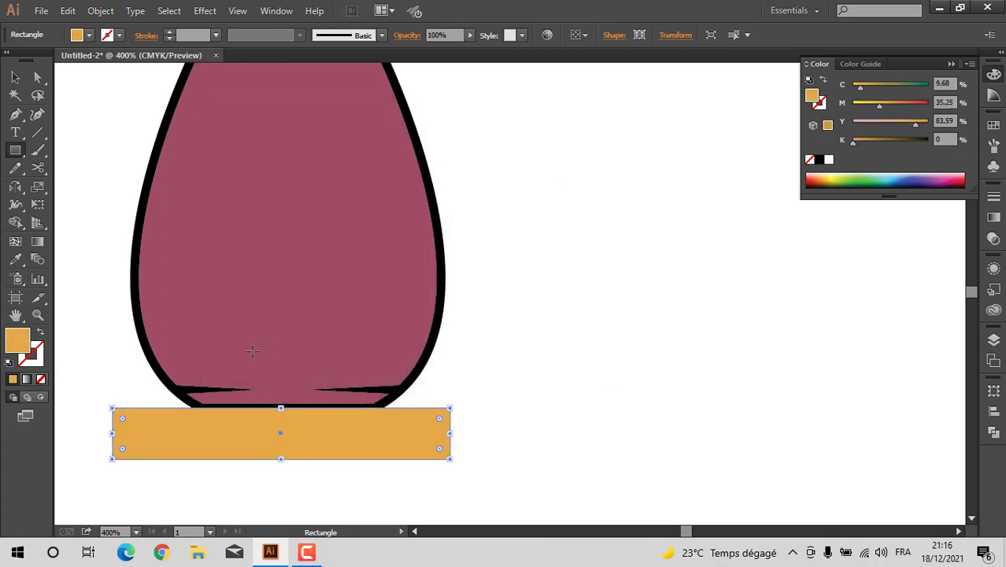
{"action": "scroll", "coordinate": [106, 402], "scroll_direction": "down", "scroll_amount": 1}
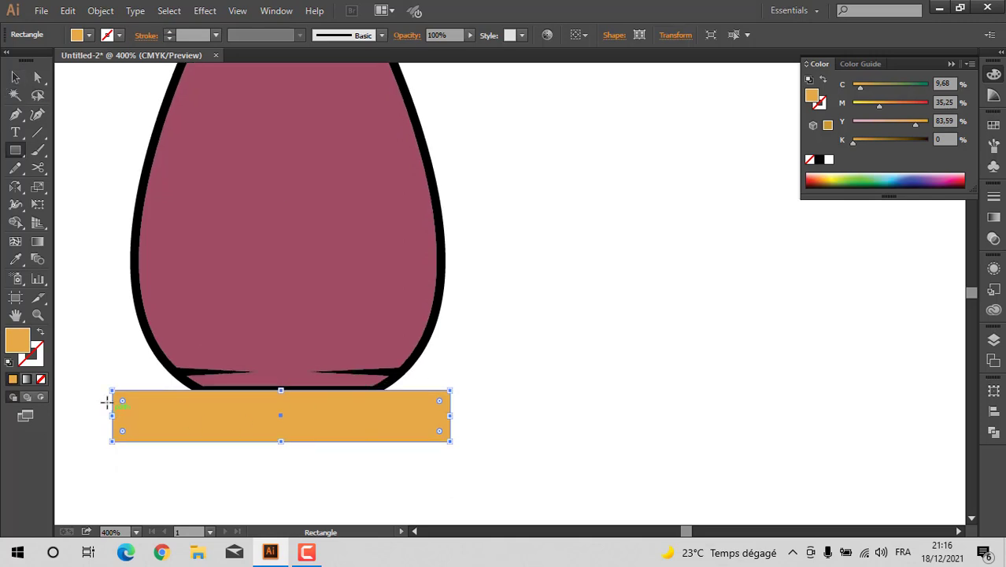
{"action": "left_click", "coordinate": [16, 77]}
{"action": "left_click", "coordinate": [105, 235]}
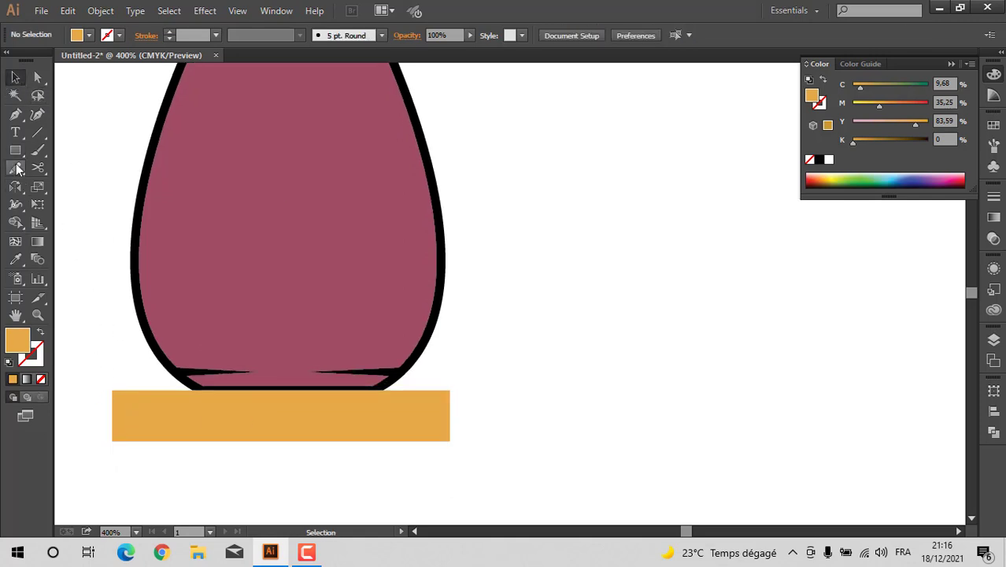
Step: Draw a wavy horizontal Pen path across the upper part of the orange rectangle
{"action": "left_click", "coordinate": [119, 420]}
{"action": "left_click", "coordinate": [139, 410]}
{"action": "left_click_drag", "start_coordinate": [178, 410], "coordinate": [221, 419]}
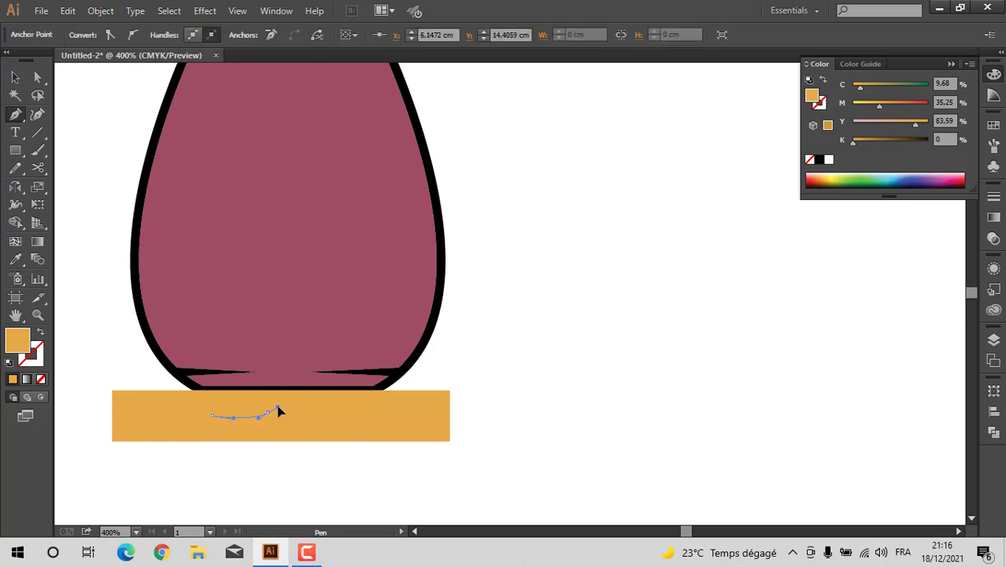
{"action": "left_click_drag", "start_coordinate": [318, 408], "coordinate": [334, 425]}
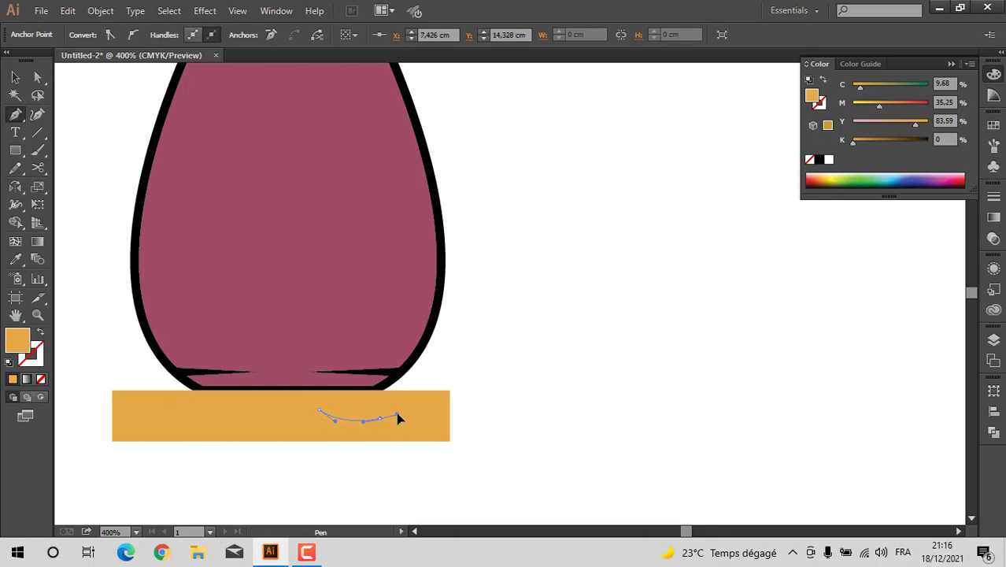
{"action": "left_click_drag", "start_coordinate": [397, 414], "coordinate": [396, 414]}
Step: Give the wavy path on the orange rectangle a near-black stroke and deselect it
{"action": "double_click", "coordinate": [36, 352]}
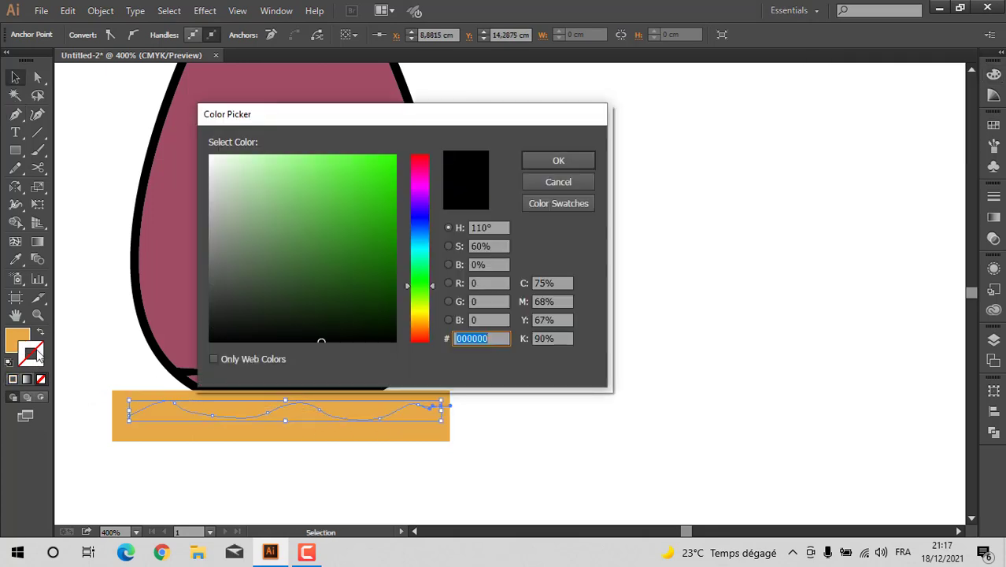
{"action": "left_click", "coordinate": [279, 328]}
{"action": "left_click", "coordinate": [587, 158]}
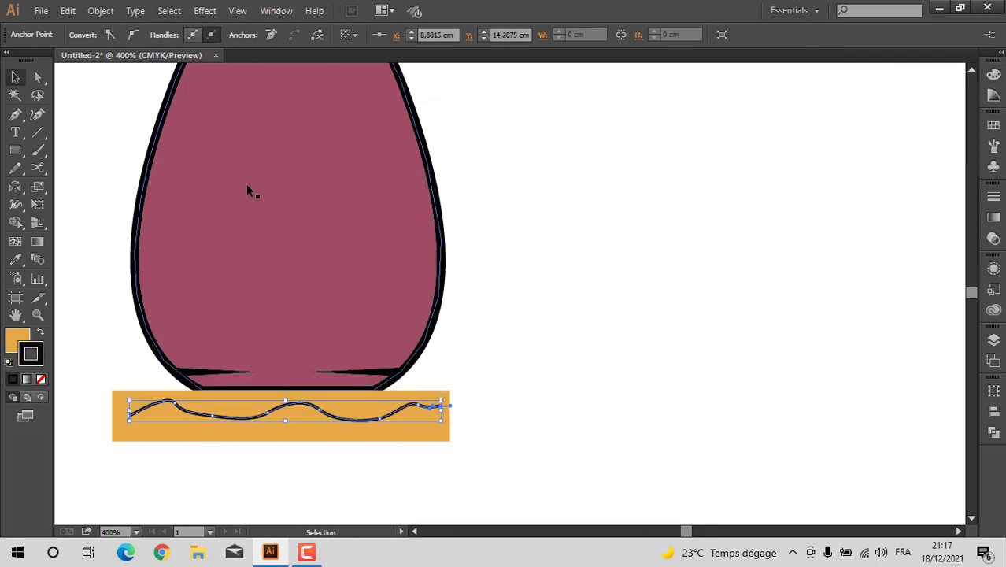
{"action": "left_click", "coordinate": [17, 79]}
{"action": "left_click", "coordinate": [130, 168]}
Step: Cut the wavy path near its middle with Scissors and pull the two cut ends apart to leave a gap
{"action": "left_click", "coordinate": [310, 407]}
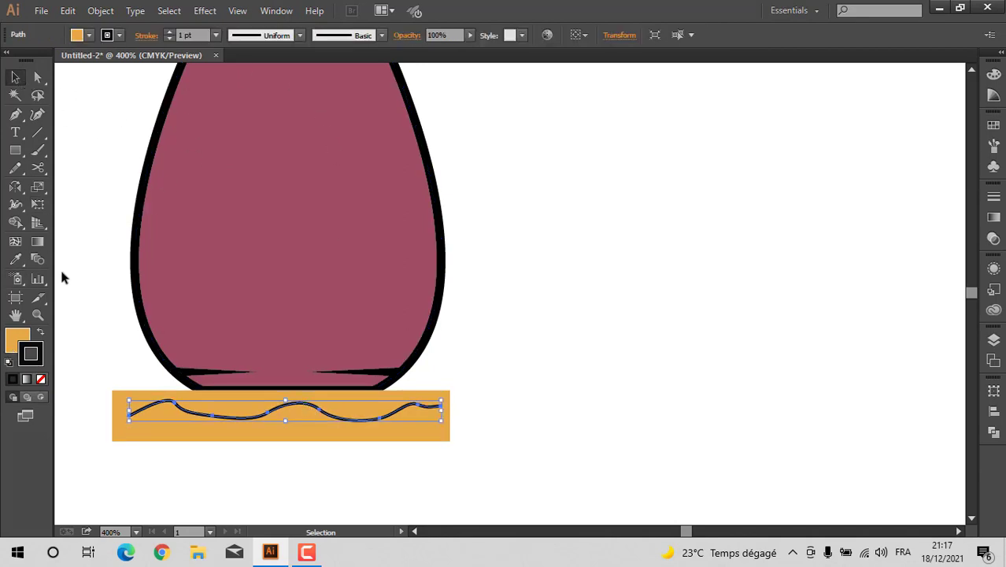
{"action": "left_click", "coordinate": [39, 169]}
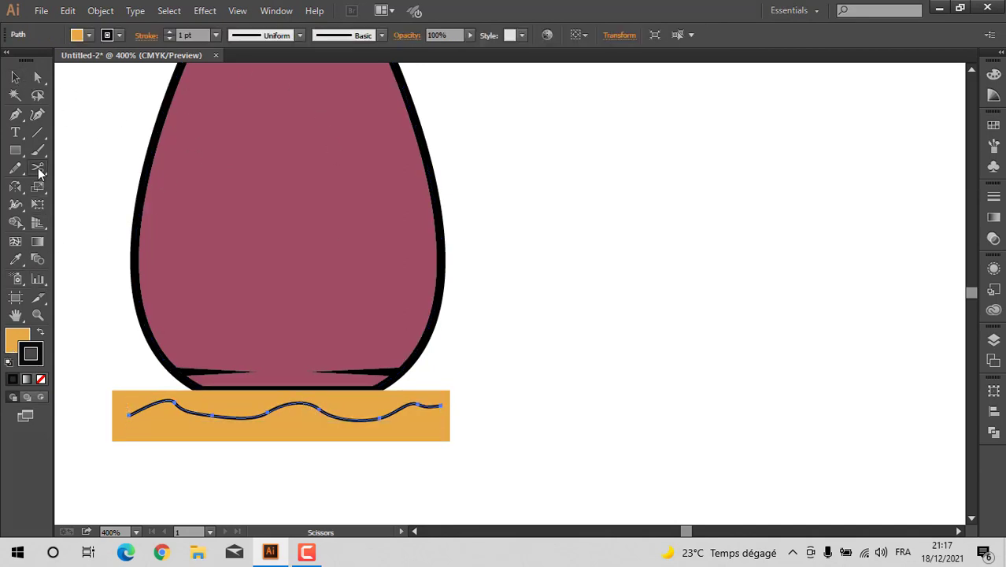
{"action": "scroll", "coordinate": [268, 413], "scroll_direction": "up", "scroll_amount": 2}
{"action": "left_click", "coordinate": [267, 413]}
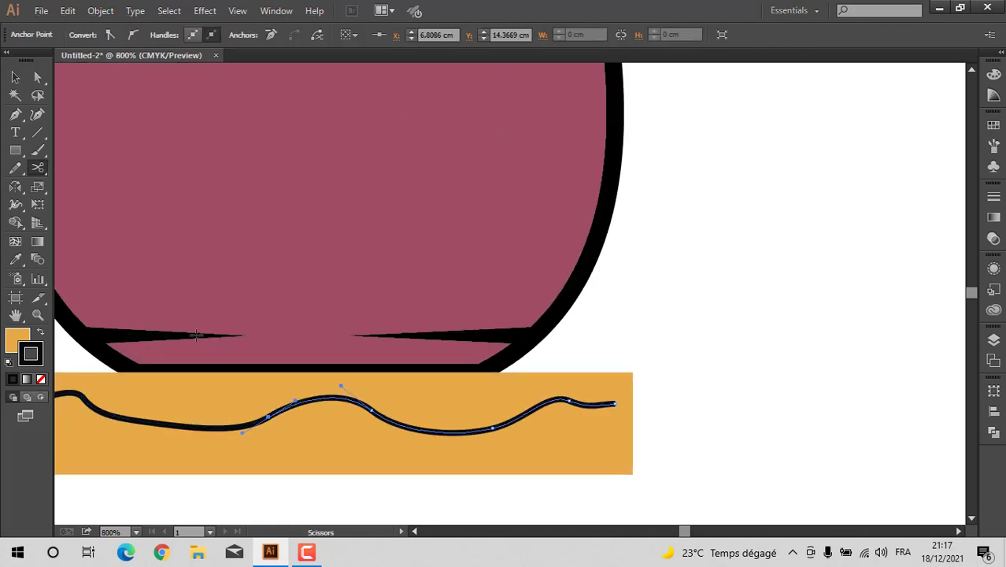
{"action": "left_click_drag", "start_coordinate": [268, 417], "coordinate": [249, 431]}
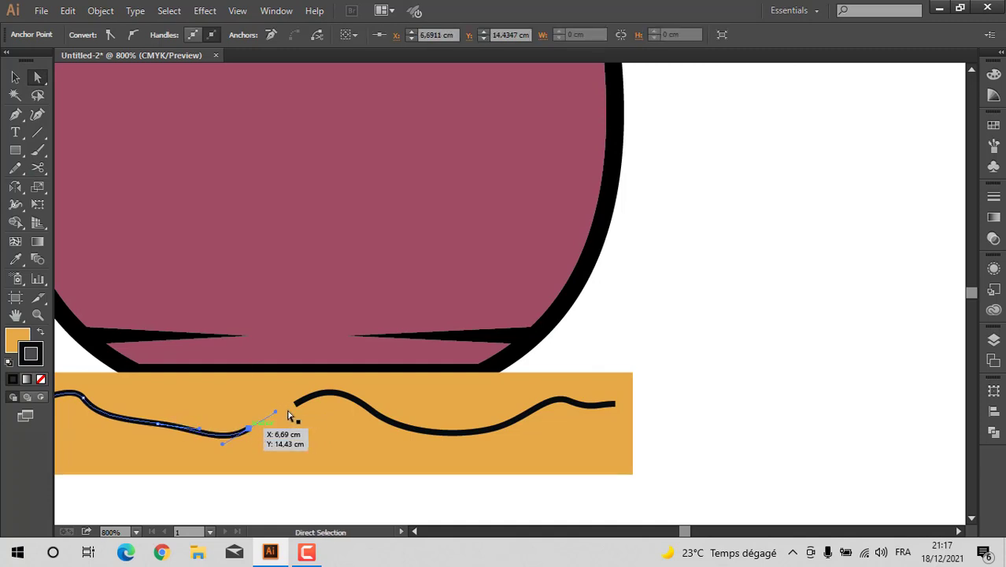
{"action": "left_click_drag", "start_coordinate": [303, 403], "coordinate": [305, 421]}
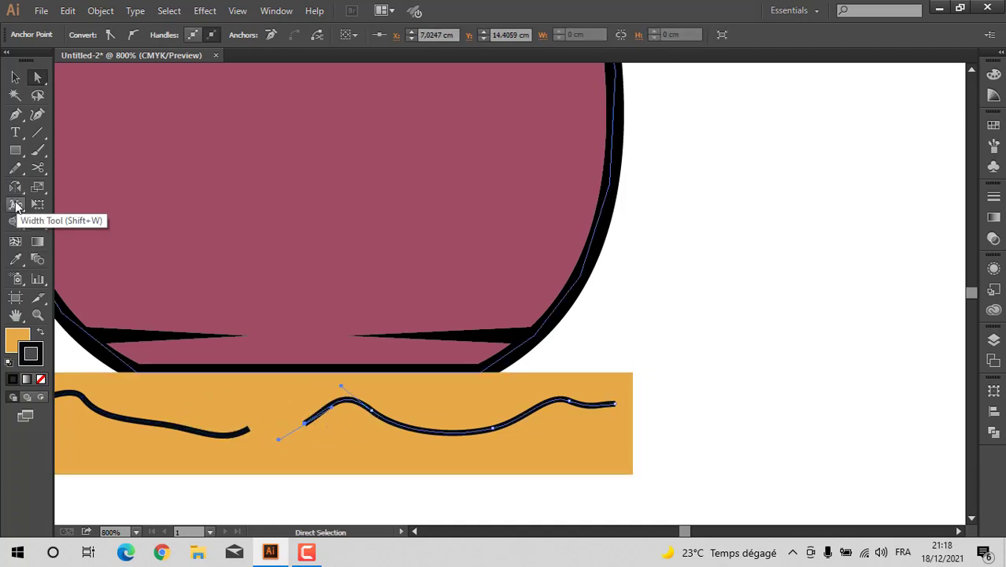
Step: Taper both ends of the right-hand wavy line to a point with the Width tool
{"action": "left_click", "coordinate": [16, 205]}
{"action": "scroll", "coordinate": [309, 426], "scroll_direction": "up", "scroll_amount": 4}
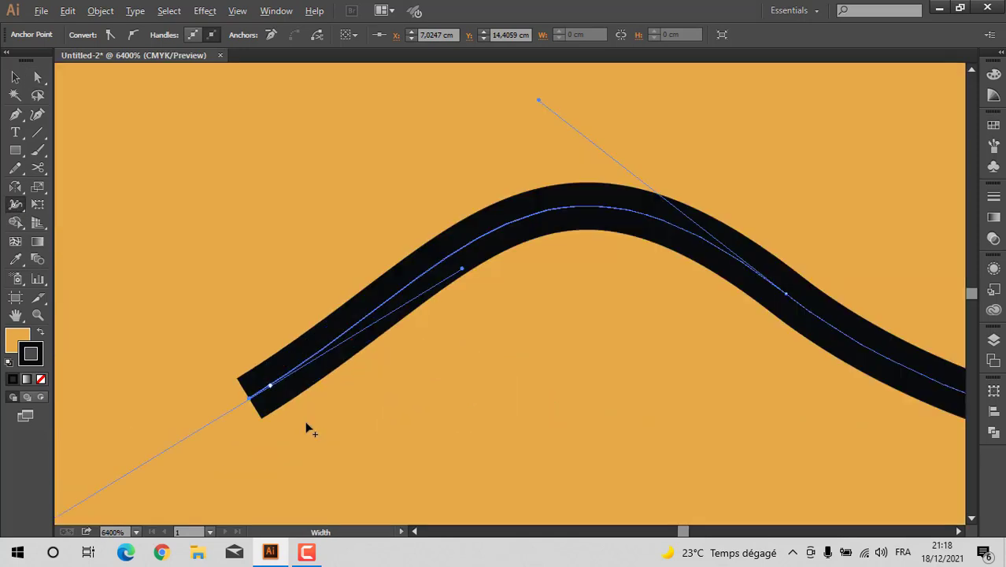
{"action": "left_click_drag", "start_coordinate": [242, 386], "coordinate": [248, 403]}
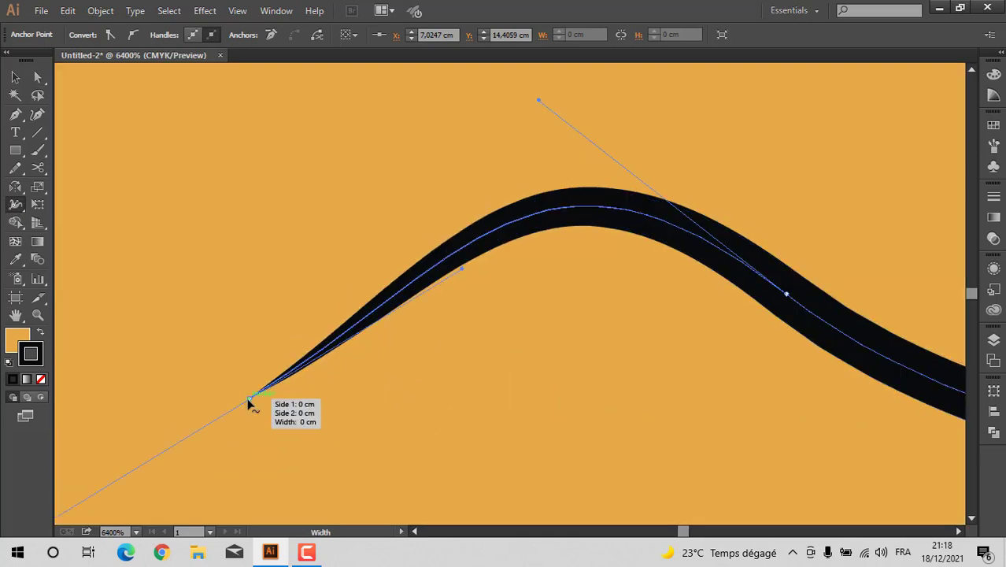
{"action": "scroll", "coordinate": [250, 400], "scroll_direction": "down", "scroll_amount": 5}
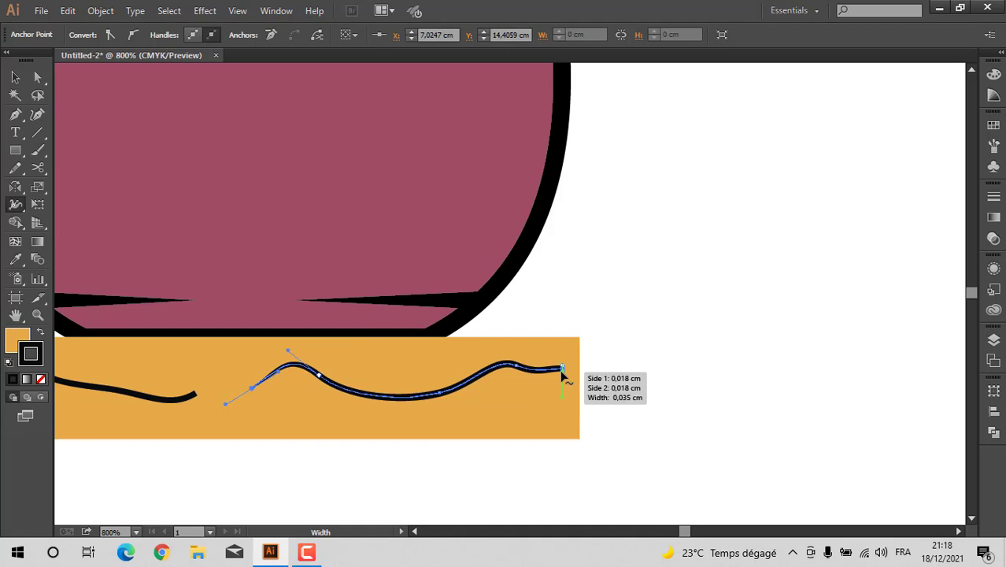
{"action": "scroll", "coordinate": [560, 370], "scroll_direction": "up", "scroll_amount": 5}
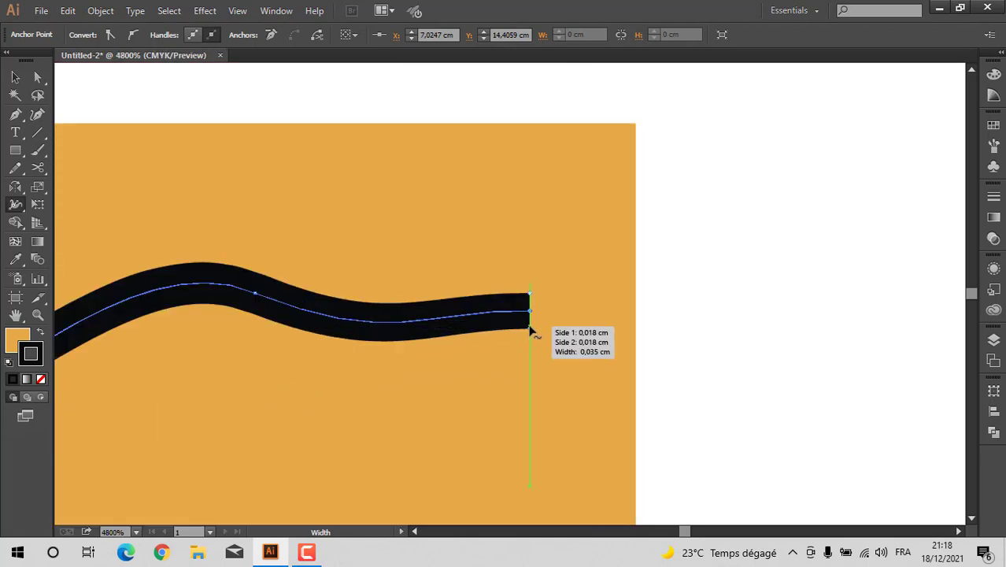
{"action": "left_click_drag", "start_coordinate": [530, 328], "coordinate": [530, 311]}
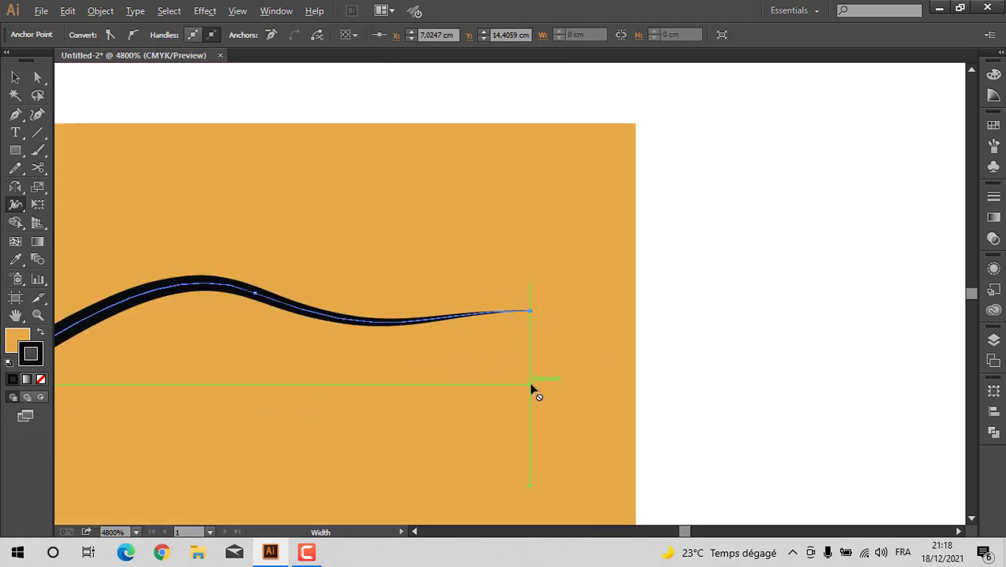
{"action": "scroll", "coordinate": [532, 388], "scroll_direction": "down", "scroll_amount": 3}
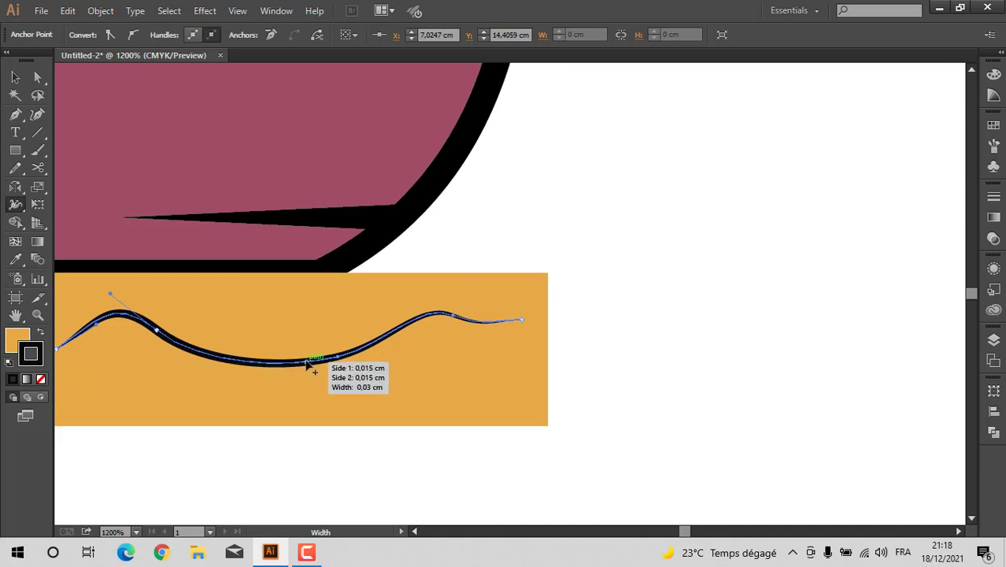
Step: Pull the central dip of the right-hand wavy line lower and stretch the line to about 0.28 cm tall
{"action": "left_click", "coordinate": [14, 73]}
{"action": "left_click", "coordinate": [37, 78]}
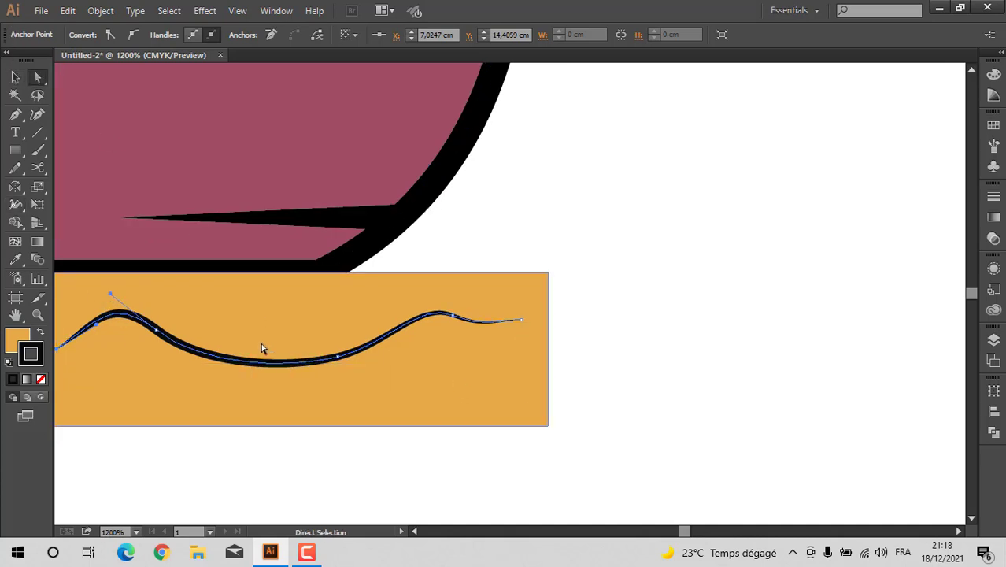
{"action": "left_click", "coordinate": [273, 363]}
{"action": "left_click_drag", "start_coordinate": [289, 369], "coordinate": [288, 391]}
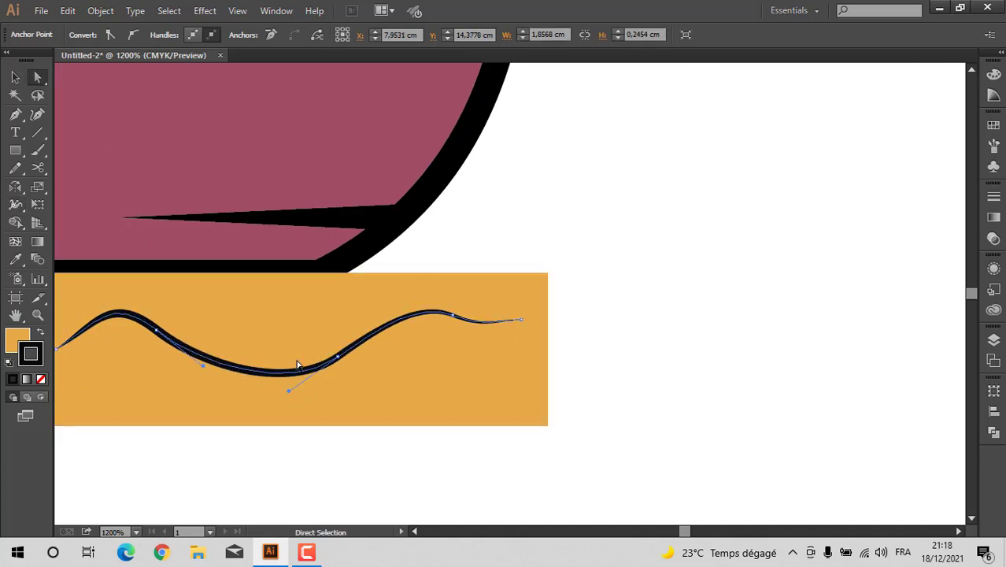
{"action": "left_click", "coordinate": [16, 77]}
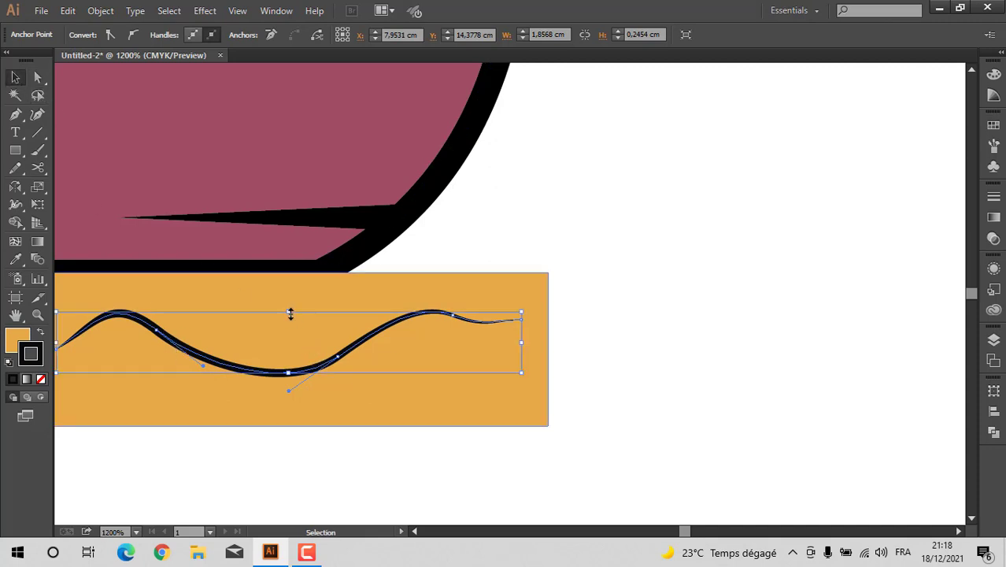
{"action": "left_click_drag", "start_coordinate": [288, 309], "coordinate": [288, 303]}
{"action": "scroll", "coordinate": [346, 382], "scroll_direction": "down", "scroll_amount": 4}
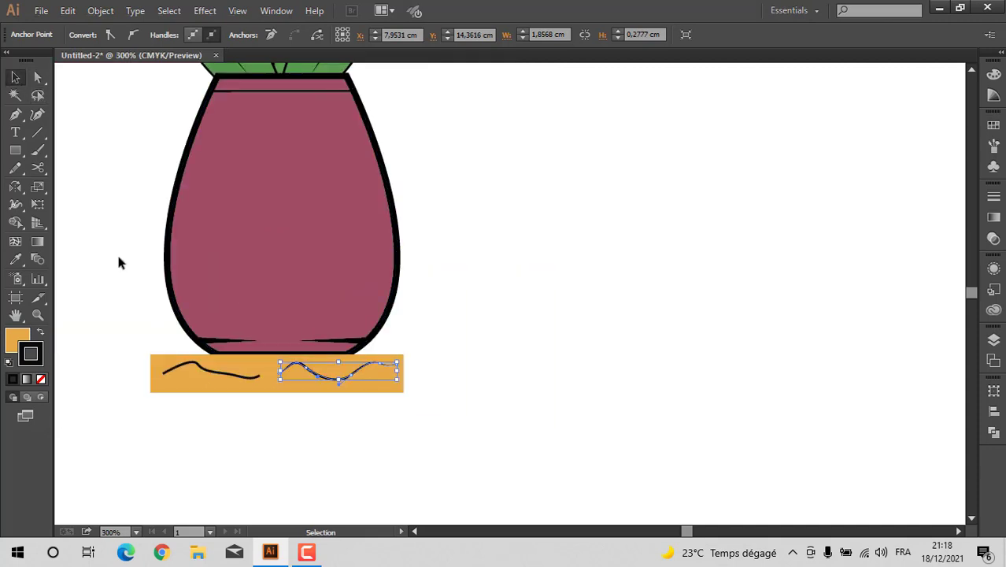
Step: Taper the left end of the left-hand wavy line to a point with the Width tool and deselect it
{"action": "left_click", "coordinate": [208, 369]}
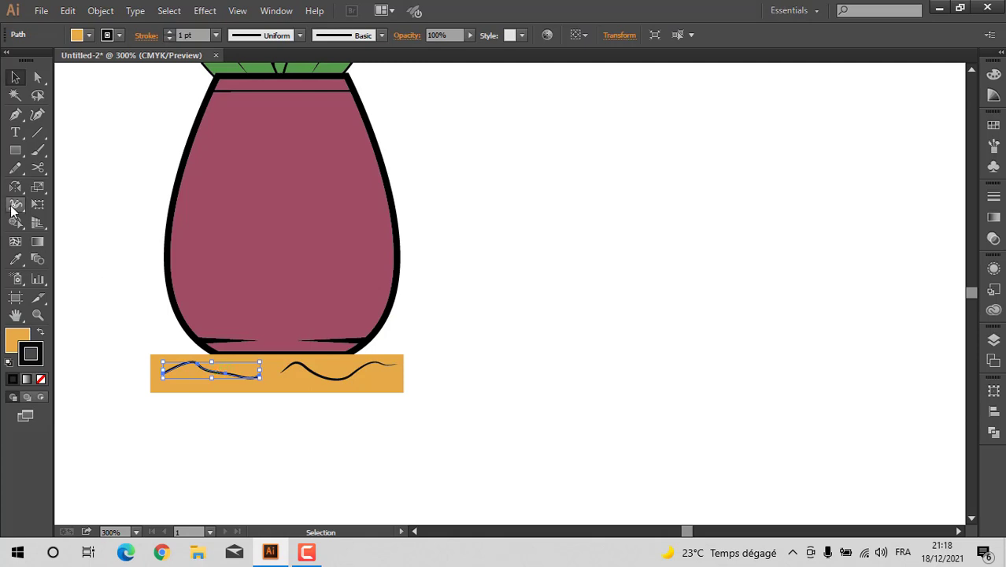
{"action": "left_click", "coordinate": [13, 208]}
{"action": "right_click", "coordinate": [197, 399]}
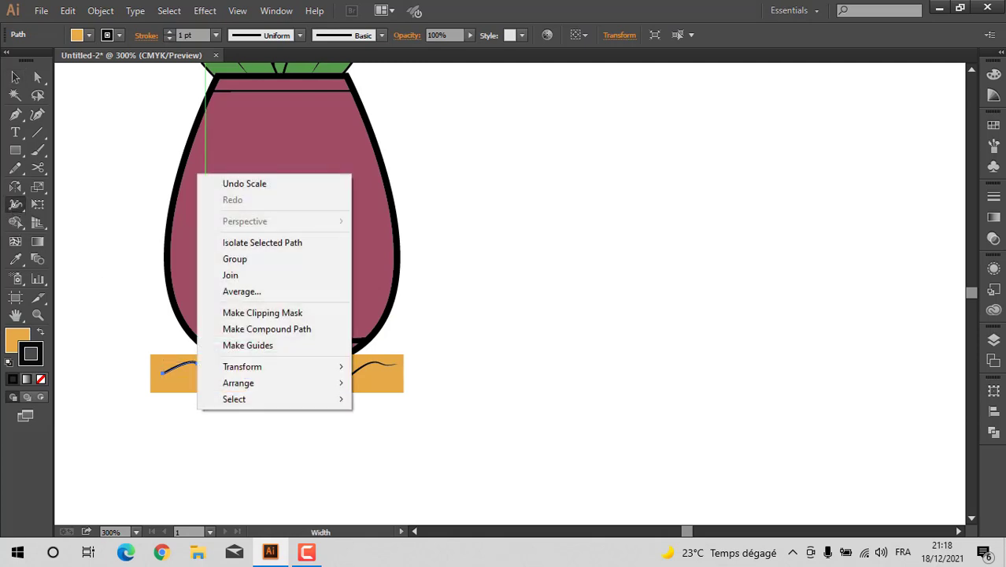
{"action": "left_click", "coordinate": [108, 240]}
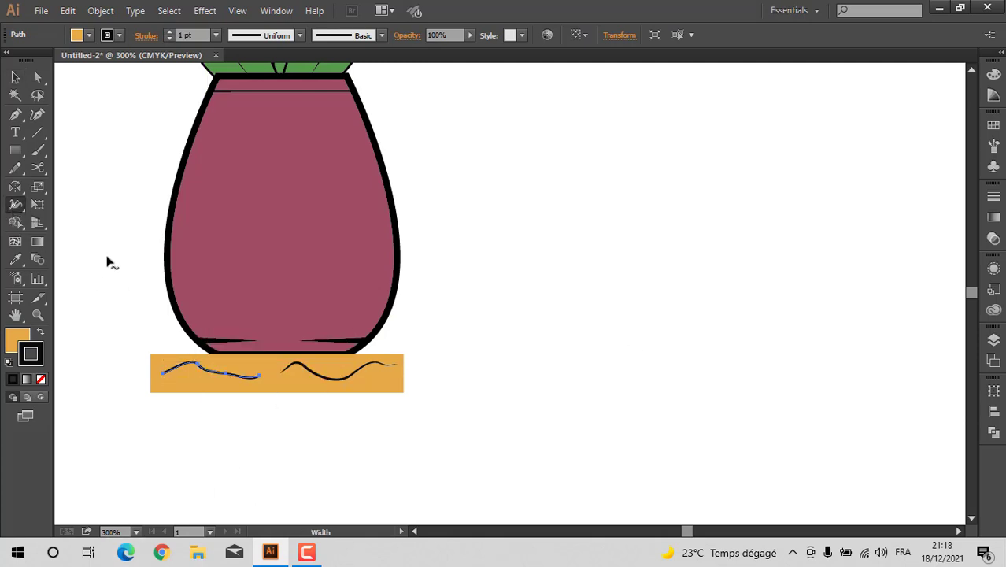
{"action": "scroll", "coordinate": [177, 381], "scroll_direction": "up", "scroll_amount": 4}
{"action": "scroll", "coordinate": [135, 356], "scroll_direction": "up", "scroll_amount": 5}
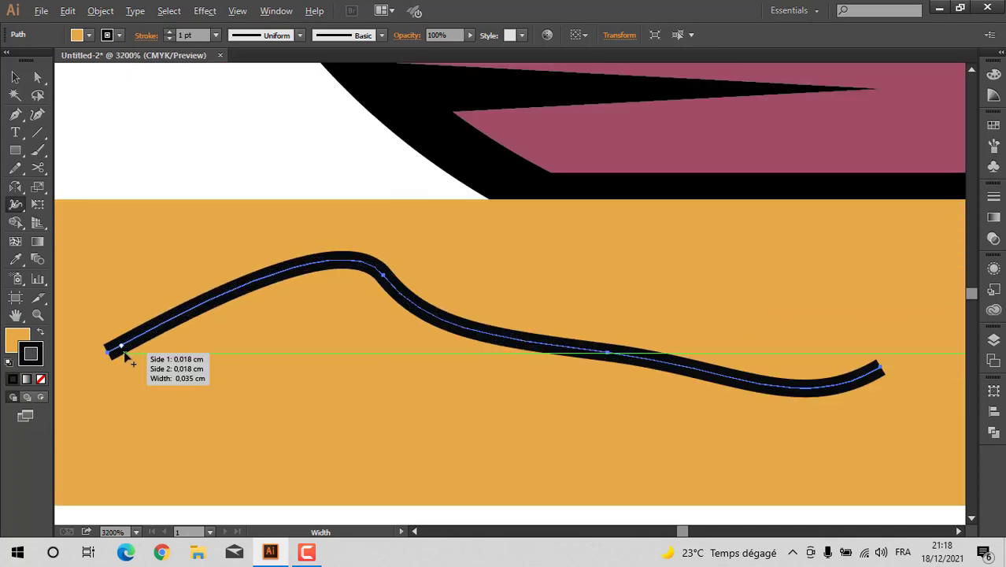
{"action": "left_click_drag", "start_coordinate": [101, 358], "coordinate": [101, 359]}
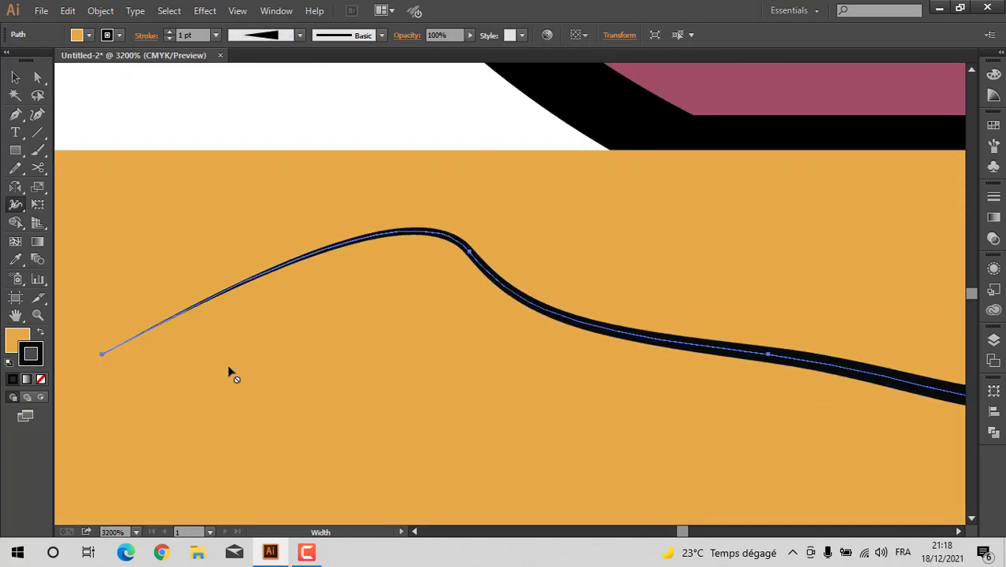
{"action": "scroll", "coordinate": [229, 373], "scroll_direction": "down", "scroll_amount": 2}
{"action": "key", "text": "ctrl+shift+a"}
Step: Draw a short wavy Pen path in the rectangle's upper-left corner, undoing the overshooting end point and redrawing it inside the rectangle
{"action": "key", "text": "p"}
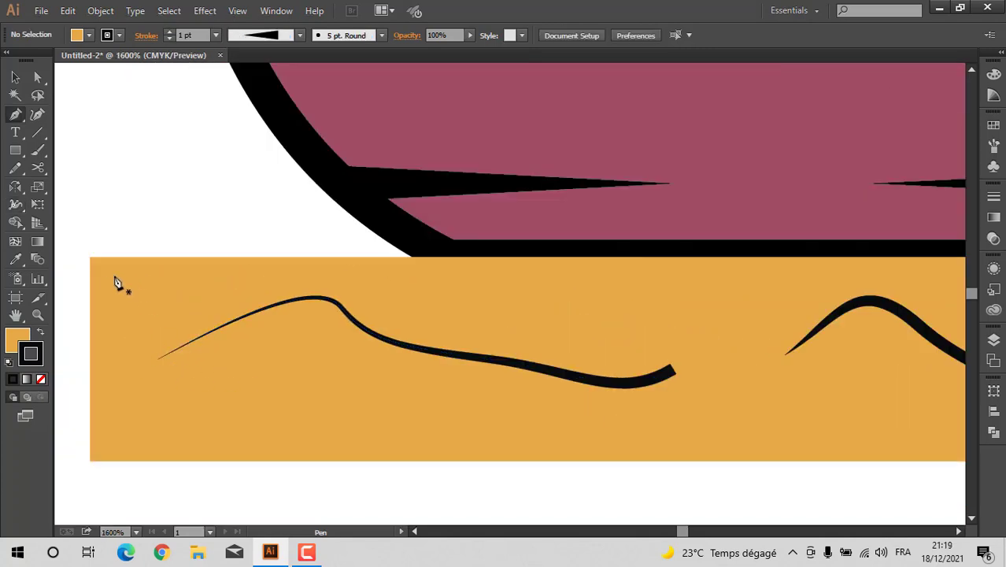
{"action": "left_click_drag", "start_coordinate": [112, 294], "coordinate": [111, 294]}
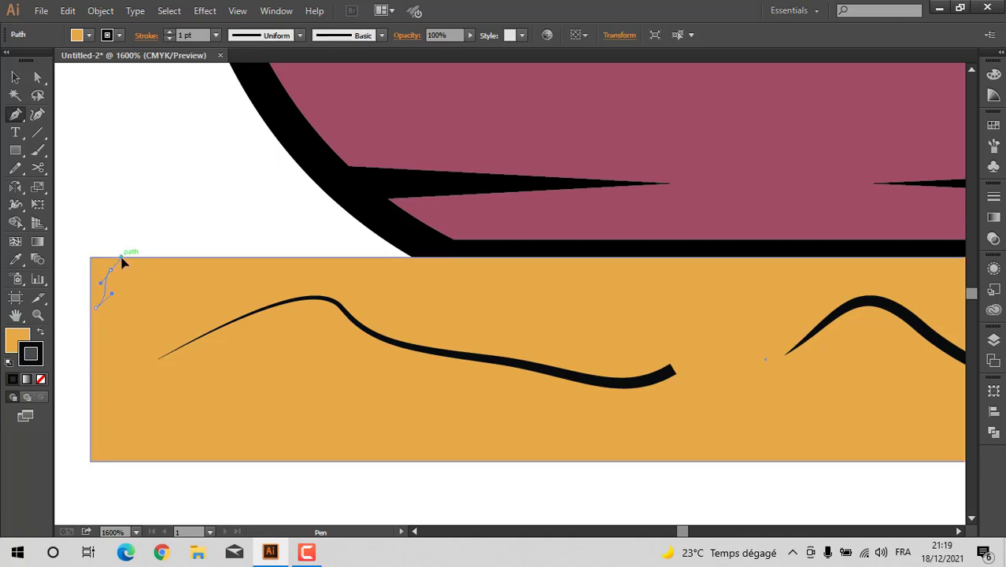
{"action": "mouse_move", "coordinate": [129, 265]}
{"action": "left_mouse_down"}
{"action": "mouse_move", "coordinate": [178, 280]}
{"action": "mouse_move", "coordinate": [228, 262]}
{"action": "left_mouse_up"}
{"action": "left_click", "coordinate": [238, 256]}
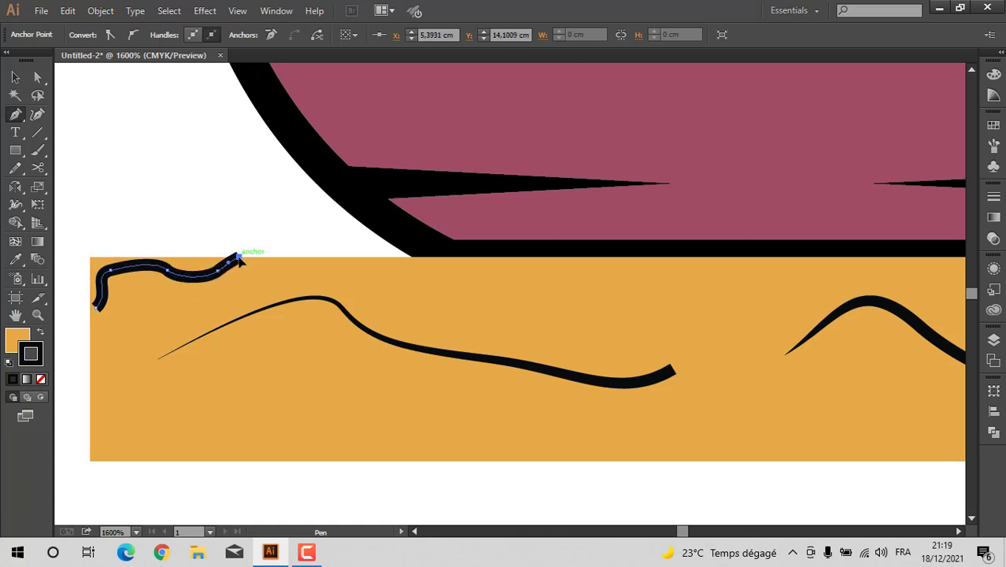
{"action": "left_click", "coordinate": [67, 10]}
{"action": "left_click", "coordinate": [82, 25]}
{"action": "mouse_move", "coordinate": [252, 272]}
{"action": "left_mouse_down"}
{"action": "mouse_move", "coordinate": [261, 279]}
{"action": "mouse_move", "coordinate": [240, 305]}
{"action": "left_mouse_up"}
Step: Enlarge the short corner path, shift it slightly away from the rectangle's left edge, and deselect it
{"action": "left_click", "coordinate": [15, 76]}
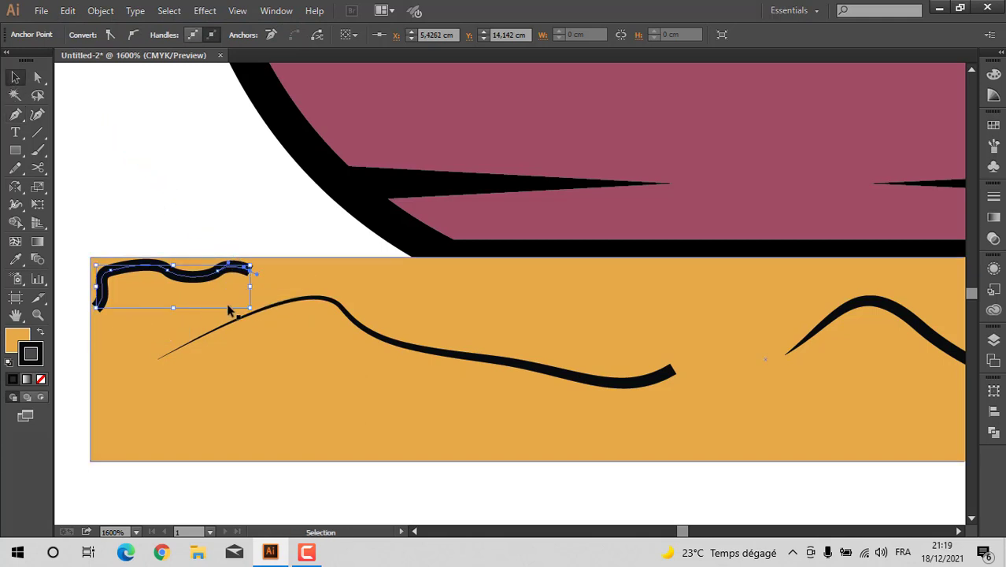
{"action": "left_click_drag", "start_coordinate": [175, 309], "coordinate": [189, 331]}
{"action": "mouse_move", "coordinate": [246, 303]}
{"action": "left_mouse_down"}
{"action": "mouse_move", "coordinate": [265, 288]}
{"action": "mouse_move", "coordinate": [273, 296]}
{"action": "mouse_move", "coordinate": [274, 268]}
{"action": "left_mouse_up"}
{"action": "left_click", "coordinate": [270, 271]}
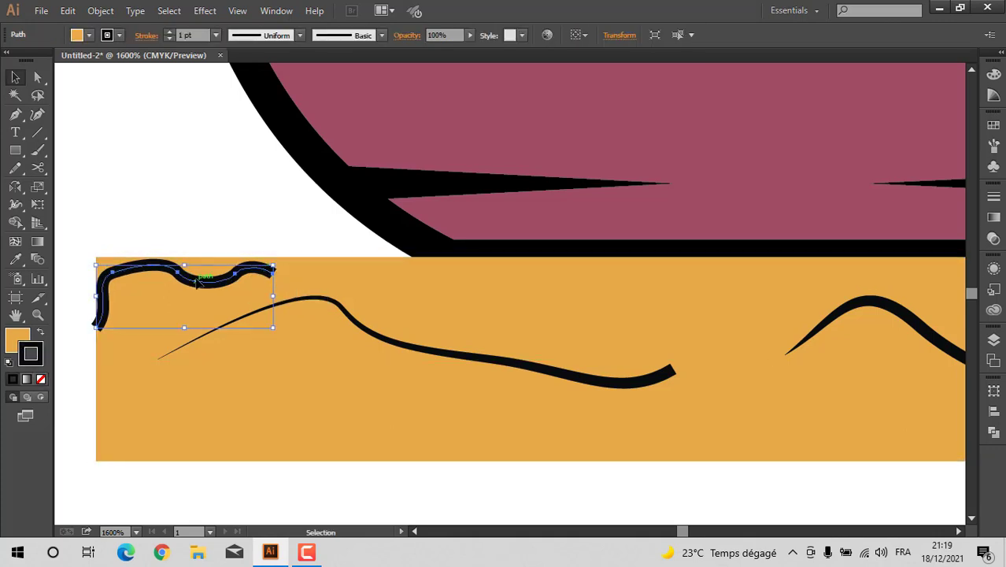
{"action": "mouse_move", "coordinate": [197, 282]}
{"action": "left_mouse_down"}
{"action": "mouse_move", "coordinate": [211, 280]}
{"action": "mouse_move", "coordinate": [207, 287]}
{"action": "left_mouse_up"}
{"action": "left_click", "coordinate": [154, 187]}
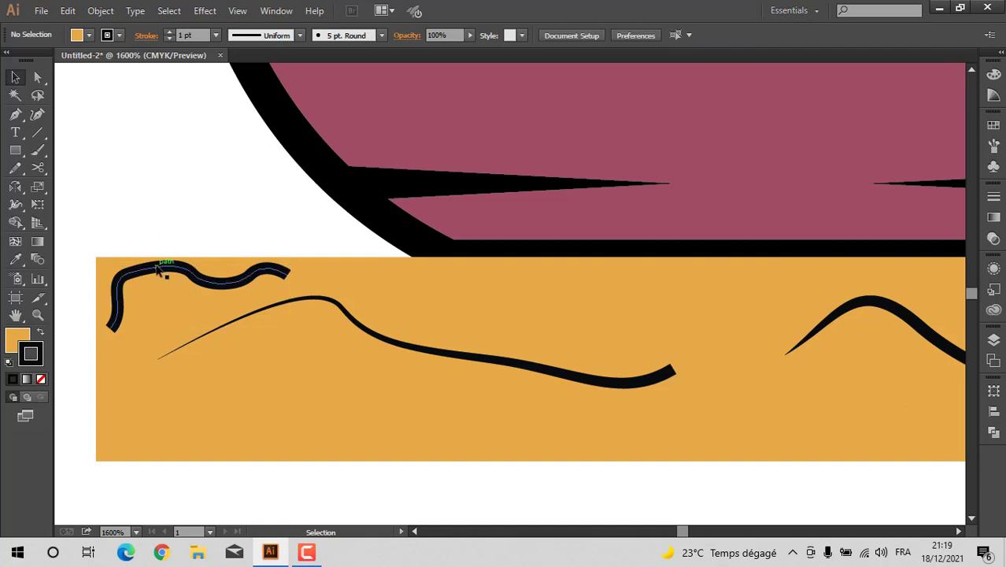
Step: Apply the lens-shaped width profile, tapered at both ends, to the short upper-left path and deselect it
{"action": "left_click", "coordinate": [164, 266]}
{"action": "left_click", "coordinate": [277, 36]}
{"action": "left_click", "coordinate": [251, 82]}
{"action": "left_click", "coordinate": [184, 170]}
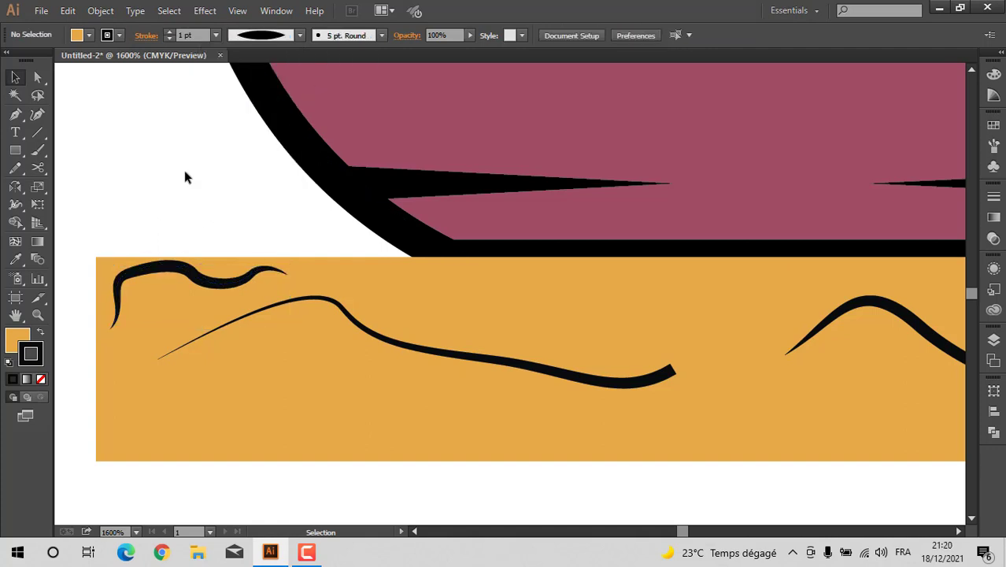
Step: Draw a small hooked Pen path in the rectangle's lower-left corner, enlarge it slightly, and deselect it
{"action": "left_click", "coordinate": [15, 117]}
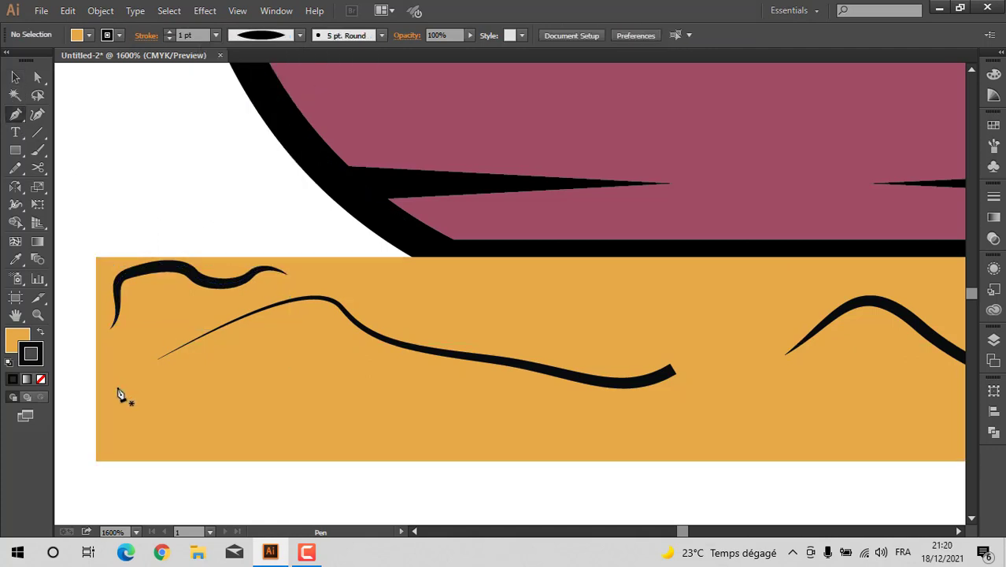
{"action": "left_click_drag", "start_coordinate": [151, 430], "coordinate": [104, 454]}
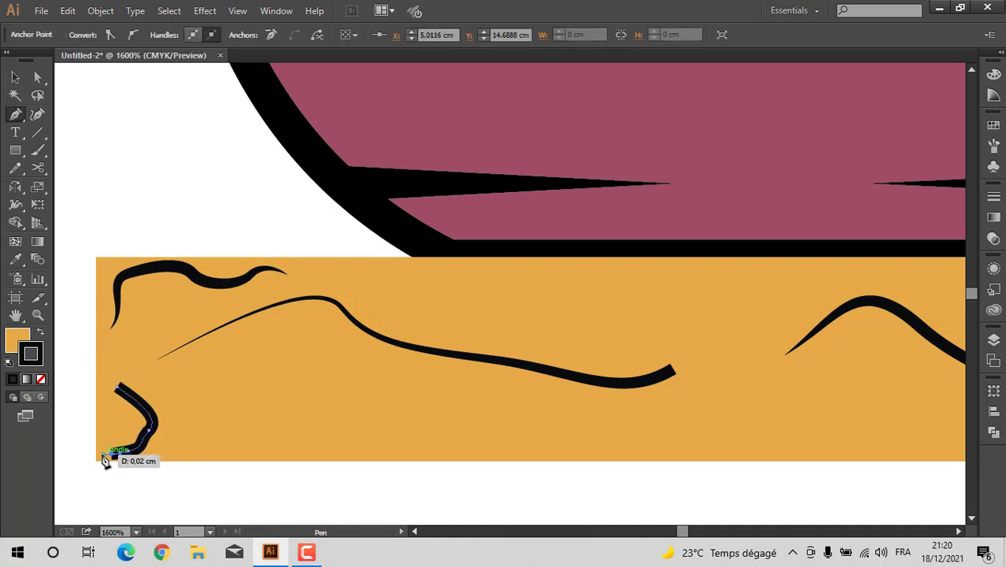
{"action": "left_click", "coordinate": [15, 77]}
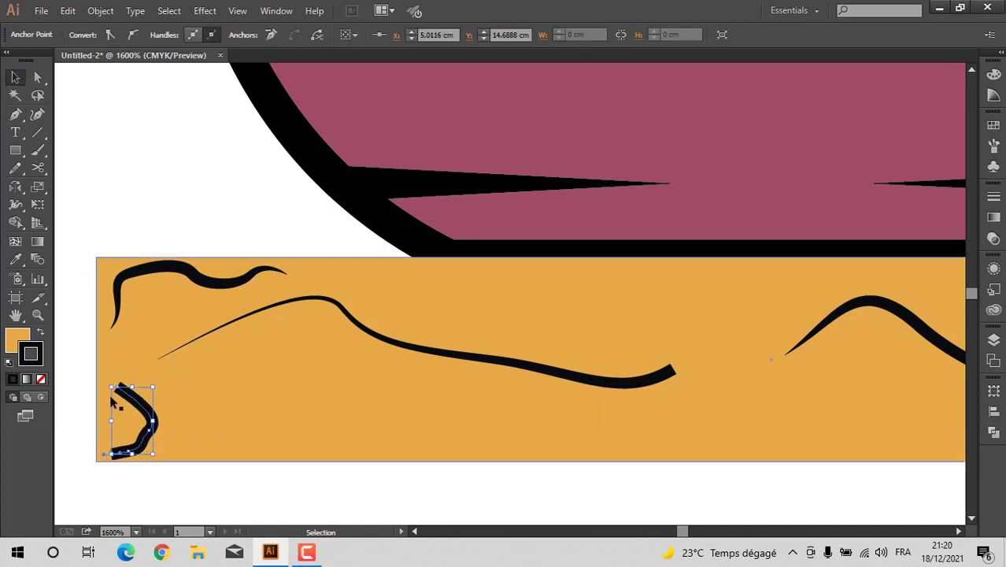
{"action": "left_click_drag", "start_coordinate": [110, 385], "coordinate": [100, 381]}
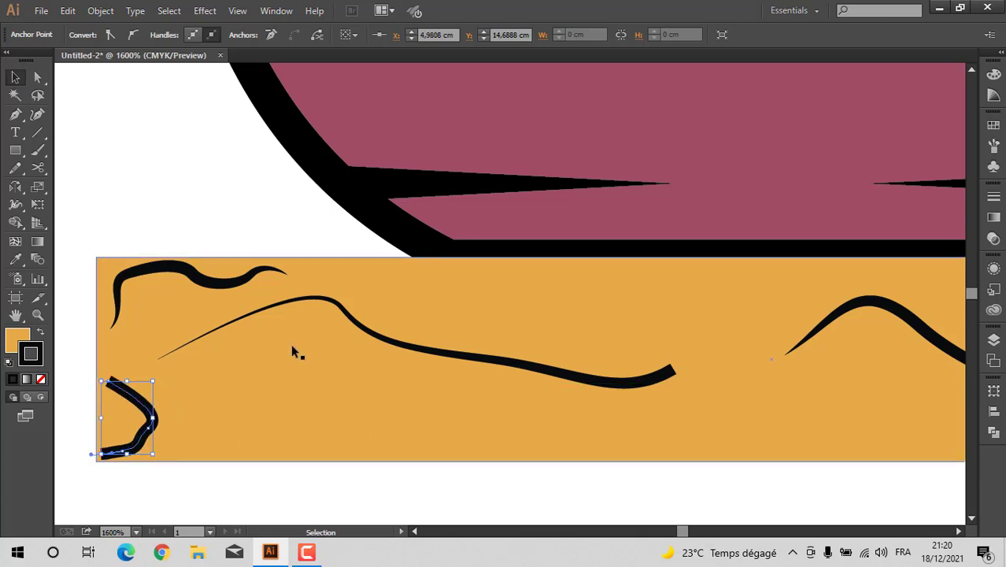
{"action": "left_click", "coordinate": [147, 155]}
Step: Apply the triangular width profile that narrows to one end to the hooked lower-left path
{"action": "left_click", "coordinate": [133, 409]}
{"action": "left_click", "coordinate": [251, 37]}
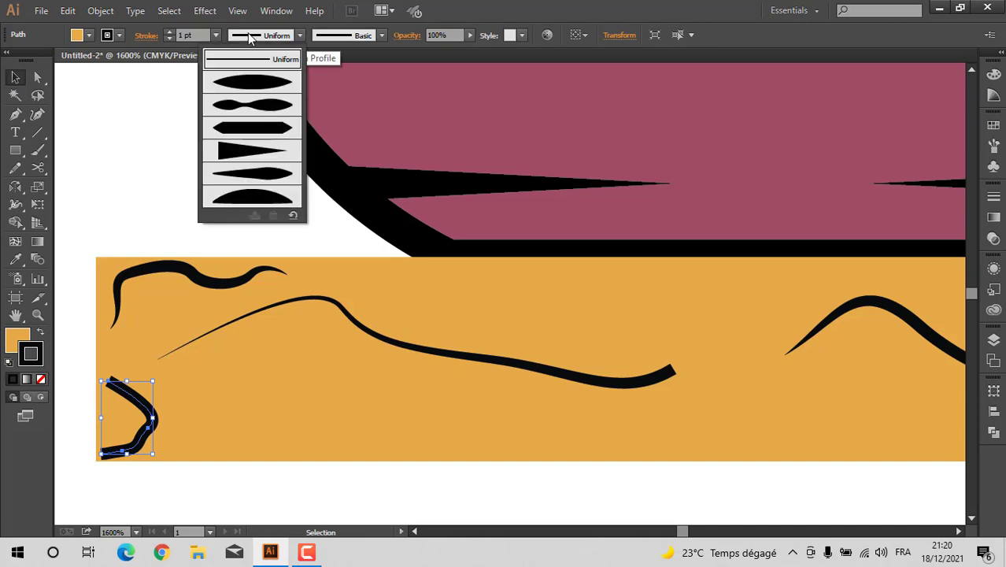
{"action": "left_click", "coordinate": [242, 151]}
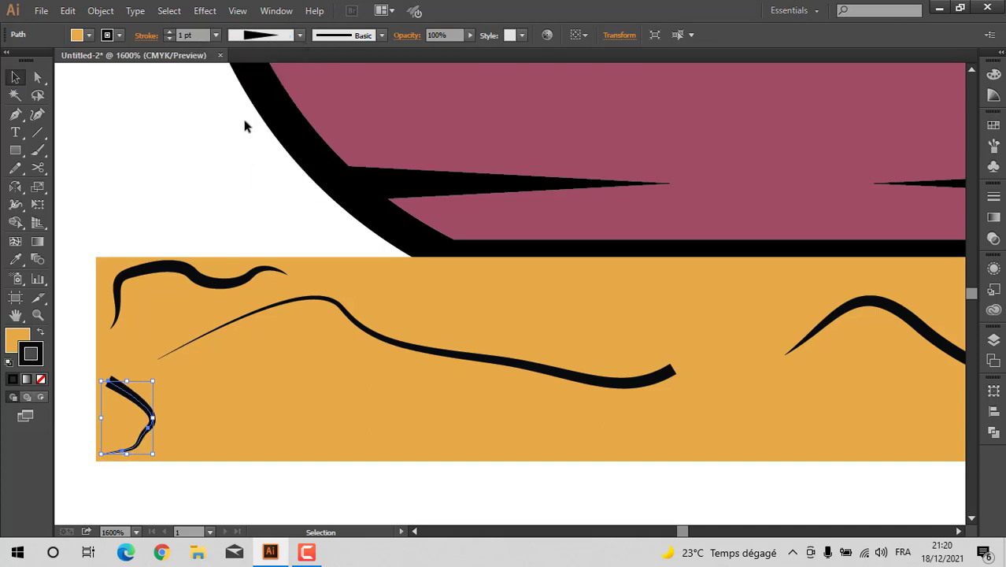
Step: Apply the dome-shaped width profile, tapered at both ends, to the hooked lower-left path and deselect it
{"action": "left_click", "coordinate": [264, 35]}
{"action": "left_click", "coordinate": [250, 196]}
{"action": "left_click", "coordinate": [204, 196]}
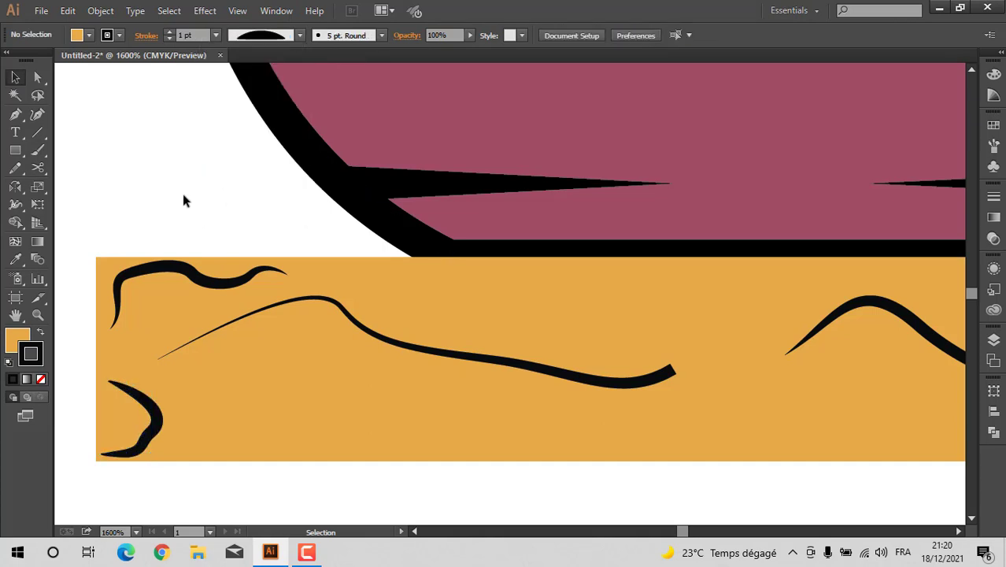
Step: Draw a small squarish spiral Pen path as a wood knot near the right end of the orange base and deselect it
{"action": "scroll", "coordinate": [275, 347], "scroll_direction": "down", "scroll_amount": 4}
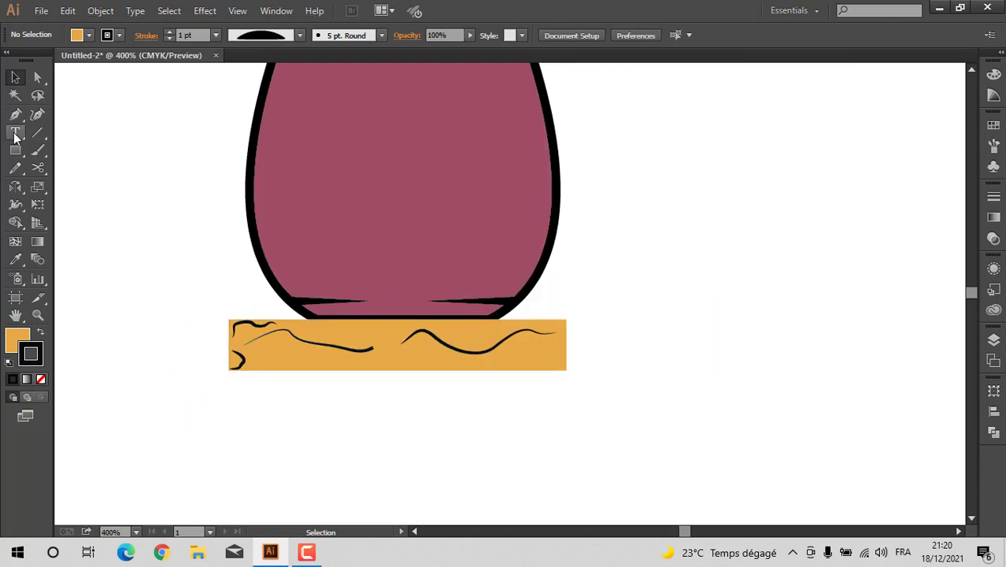
{"action": "left_click", "coordinate": [16, 117]}
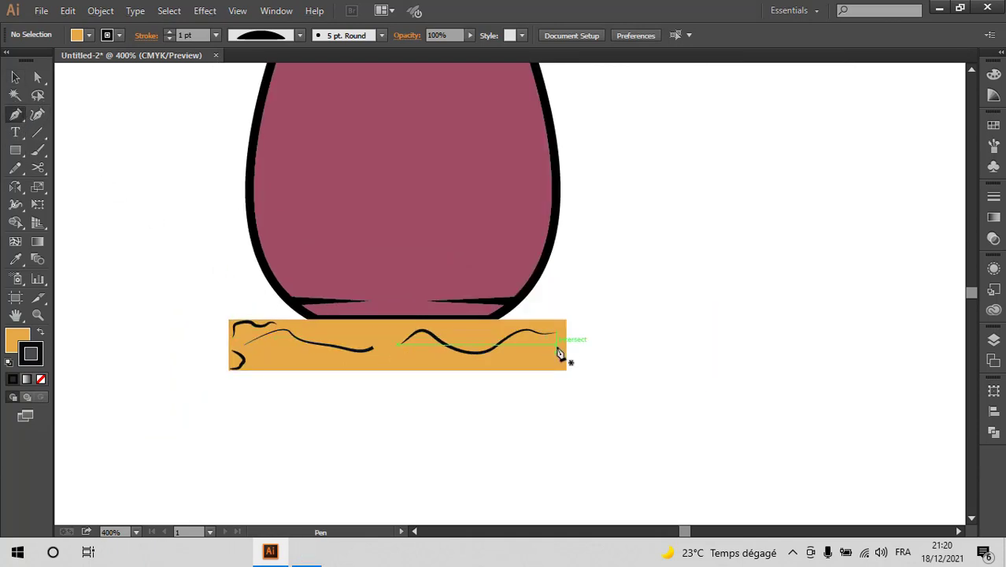
{"action": "mouse_move", "coordinate": [544, 356]}
{"action": "left_mouse_down"}
{"action": "mouse_move", "coordinate": [545, 366]}
{"action": "mouse_move", "coordinate": [521, 363]}
{"action": "mouse_move", "coordinate": [530, 347]}
{"action": "mouse_move", "coordinate": [545, 350]}
{"action": "mouse_move", "coordinate": [534, 359]}
{"action": "mouse_move", "coordinate": [540, 344]}
{"action": "mouse_move", "coordinate": [588, 342]}
{"action": "mouse_move", "coordinate": [542, 311]}
{"action": "left_mouse_up"}
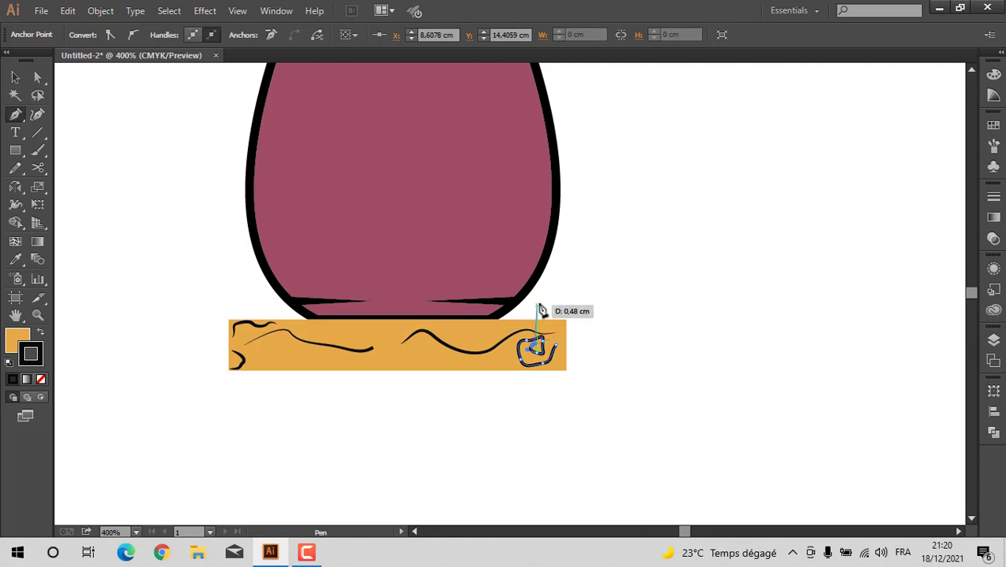
{"action": "left_click", "coordinate": [15, 77]}
{"action": "left_click", "coordinate": [216, 218]}
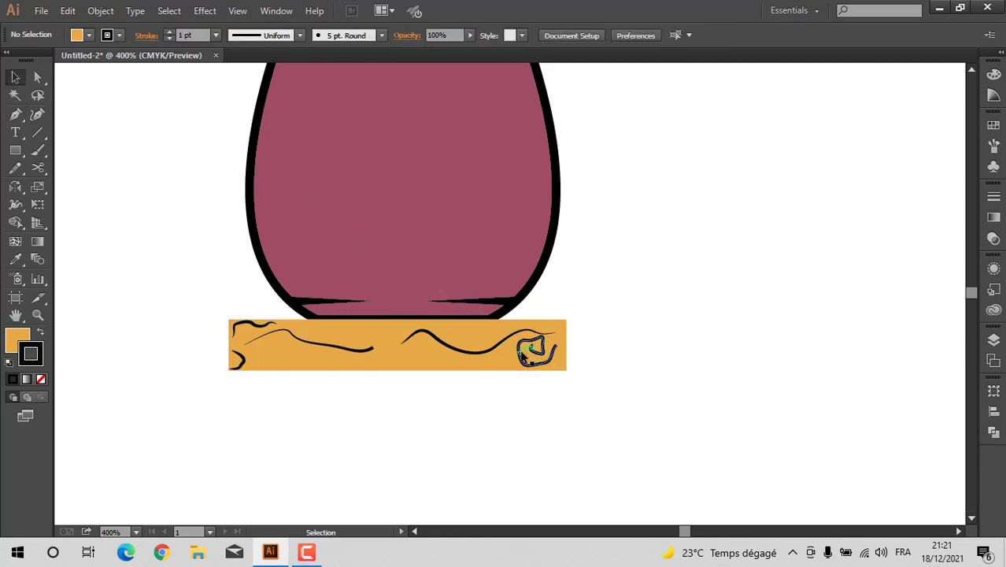
Step: Give the spiral knot a 2 pt stroke with the lens-shaped width profile tapered at both ends, and deselect it
{"action": "left_click", "coordinate": [523, 356]}
{"action": "left_click", "coordinate": [215, 36]}
{"action": "left_click", "coordinate": [222, 111]}
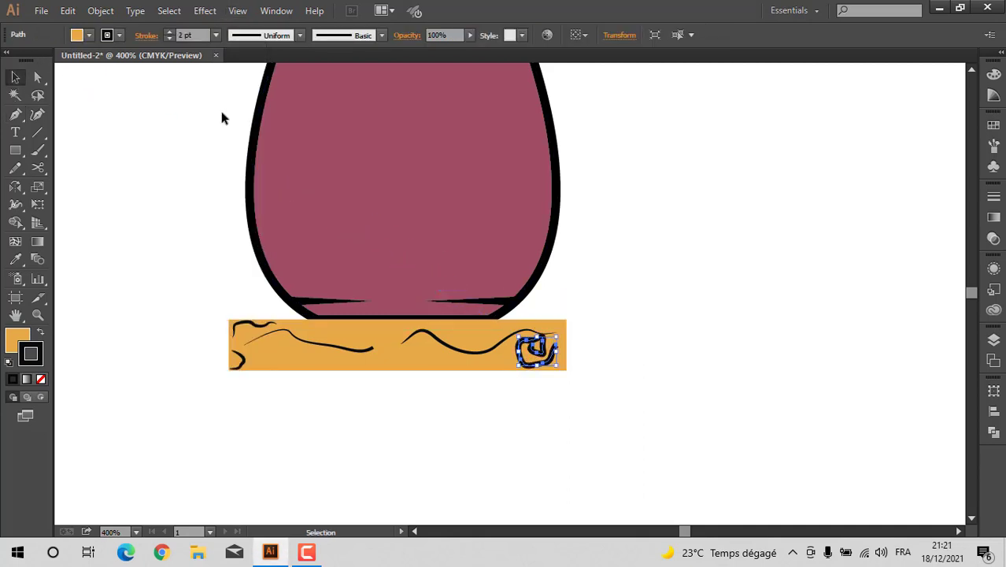
{"action": "left_click", "coordinate": [235, 32]}
{"action": "left_click", "coordinate": [241, 85]}
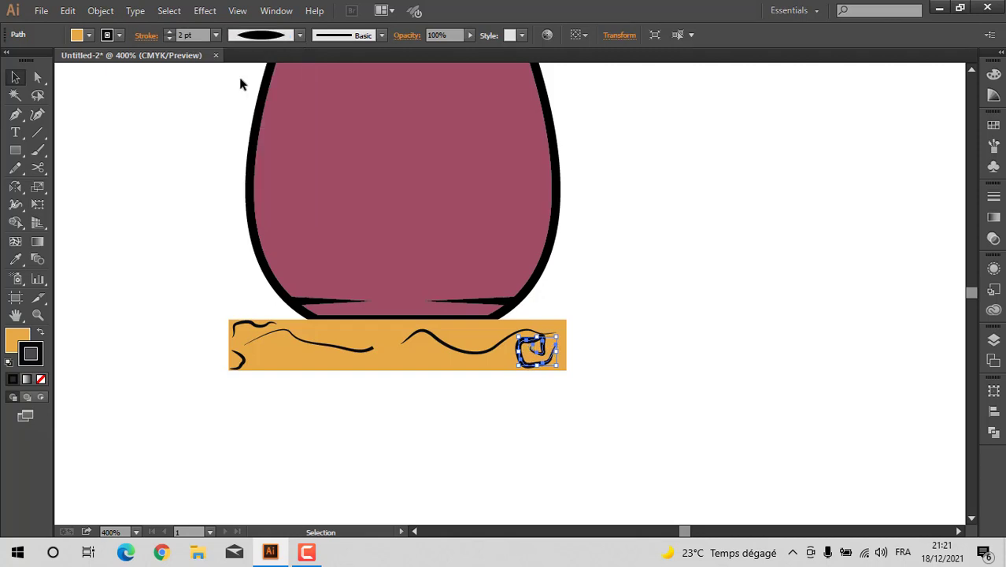
{"action": "left_click", "coordinate": [204, 148]}
Step: Duplicate the spiral knot to the middle of the base, enlarge the copy slightly, and deselect it
{"action": "left_click", "coordinate": [526, 347]}
{"action": "left_click_drag", "start_coordinate": [536, 351], "coordinate": [450, 330]}
{"action": "left_click_drag", "start_coordinate": [405, 353], "coordinate": [381, 354]}
{"action": "left_click", "coordinate": [664, 238]}
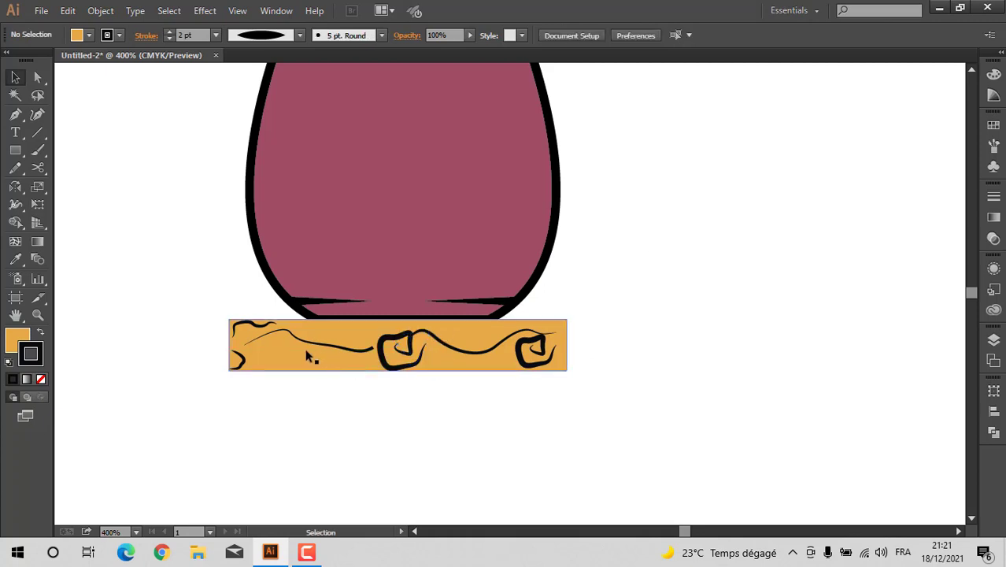
Step: Duplicate the left and right wavy grain lines into the lower part of the base and deselect them
{"action": "mouse_move", "coordinate": [299, 341]}
{"action": "left_mouse_down"}
{"action": "mouse_move", "coordinate": [298, 358]}
{"action": "mouse_move", "coordinate": [298, 340]}
{"action": "left_mouse_up"}
{"action": "mouse_move", "coordinate": [466, 351]}
{"action": "left_mouse_down"}
{"action": "mouse_move", "coordinate": [446, 368]}
{"action": "mouse_move", "coordinate": [332, 380]}
{"action": "mouse_move", "coordinate": [328, 364]}
{"action": "mouse_move", "coordinate": [331, 347]}
{"action": "mouse_move", "coordinate": [472, 359]}
{"action": "mouse_move", "coordinate": [462, 370]}
{"action": "left_mouse_up"}
{"action": "left_click", "coordinate": [445, 367]}
{"action": "left_click", "coordinate": [634, 269]}
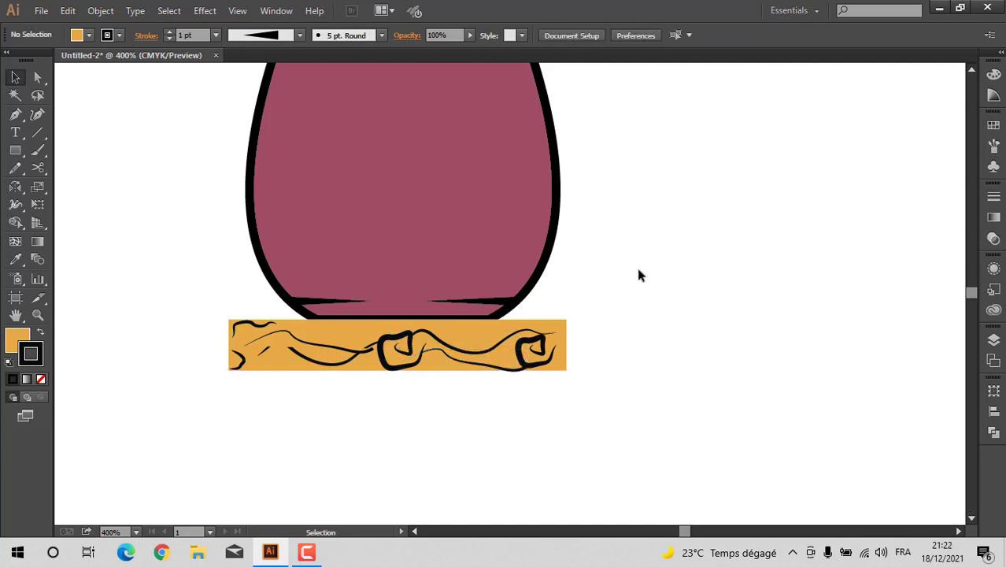
Step: Rotate the upper-left wavy grain line so its thick end rises to meet the middle knot, and deselect everything
{"action": "left_click", "coordinate": [352, 353]}
{"action": "left_click_drag", "start_coordinate": [340, 355], "coordinate": [373, 336]}
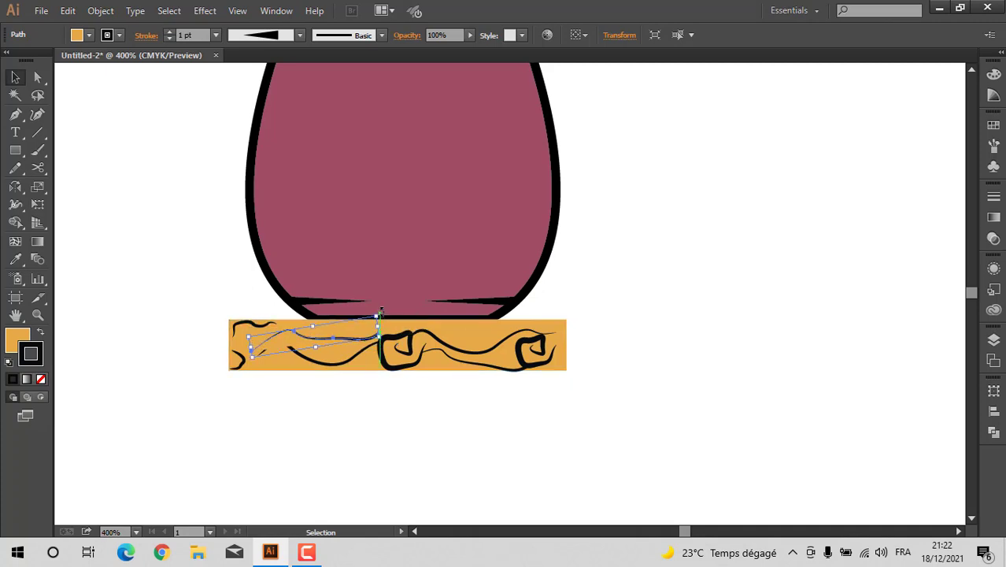
{"action": "left_click", "coordinate": [210, 257]}
{"action": "left_click", "coordinate": [459, 349]}
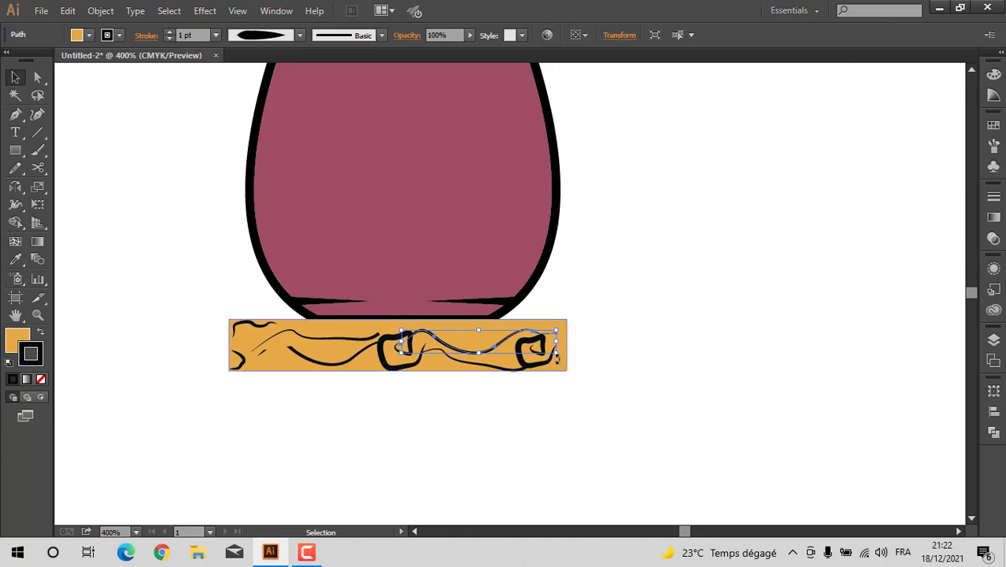
{"action": "left_click", "coordinate": [641, 272]}
Step: Change the vase's fill to olive brown (#968330) and deselect it
{"action": "scroll", "coordinate": [616, 298], "scroll_direction": "down", "scroll_amount": 3}
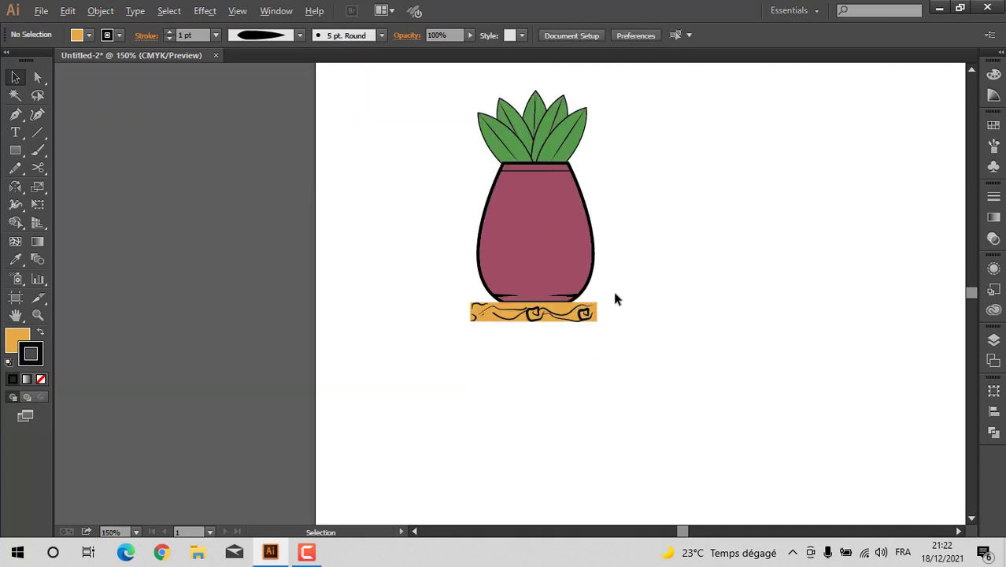
{"action": "scroll", "coordinate": [673, 293], "scroll_direction": "down", "scroll_amount": 1}
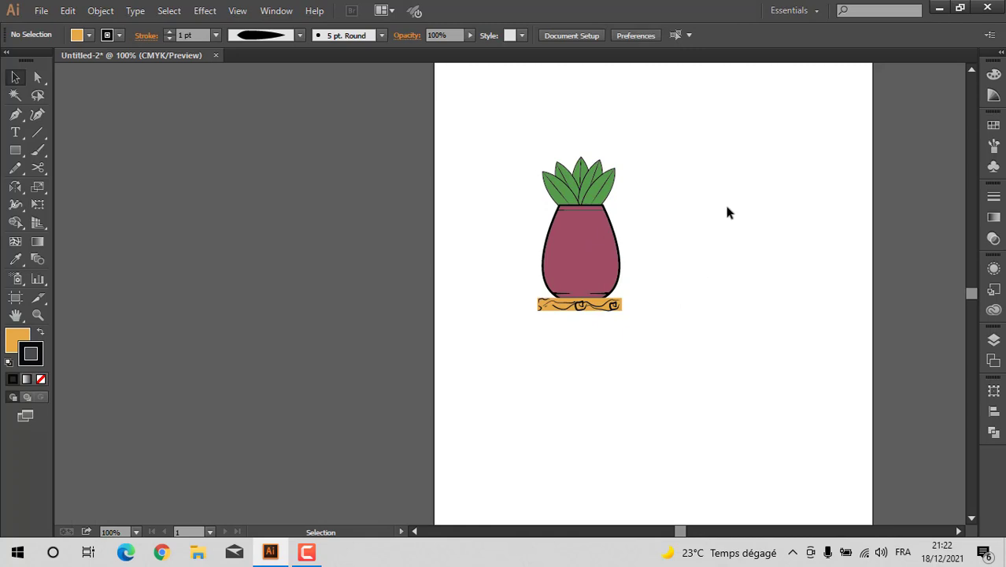
{"action": "scroll", "coordinate": [726, 212], "scroll_direction": "up", "scroll_amount": 2}
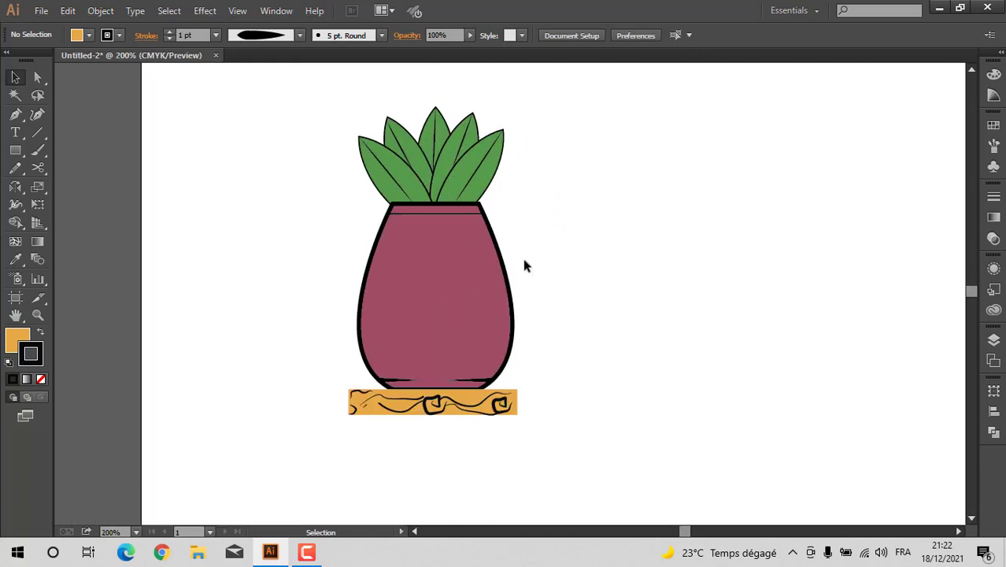
{"action": "left_click", "coordinate": [450, 279]}
{"action": "double_click", "coordinate": [11, 340]}
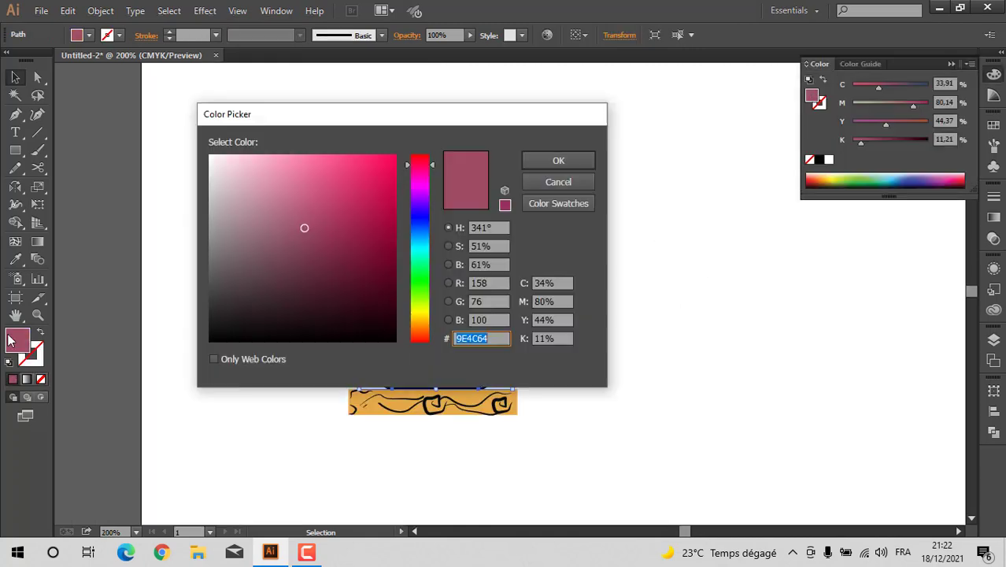
{"action": "left_click", "coordinate": [418, 319]}
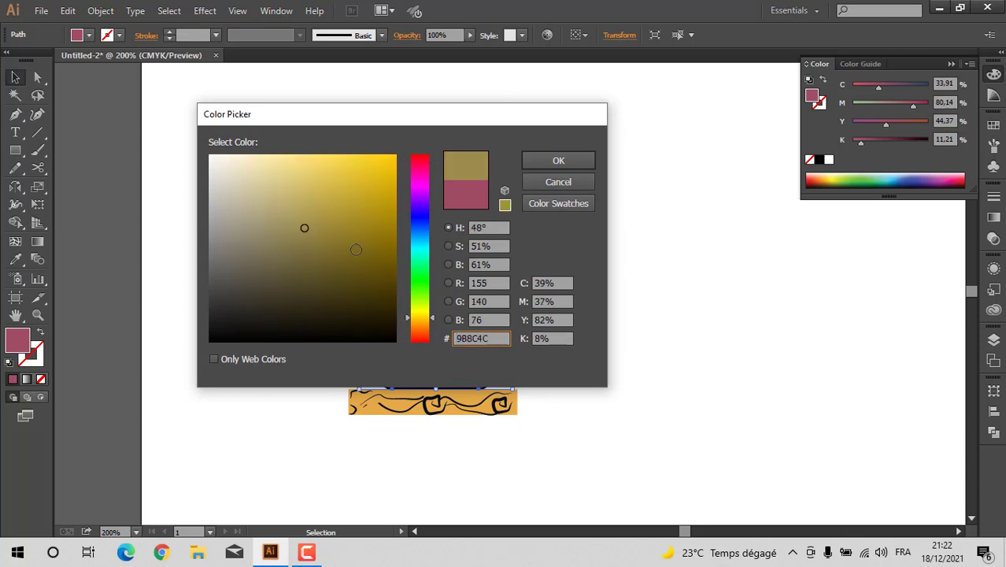
{"action": "left_click", "coordinate": [337, 230]}
{"action": "left_click", "coordinate": [558, 161]}
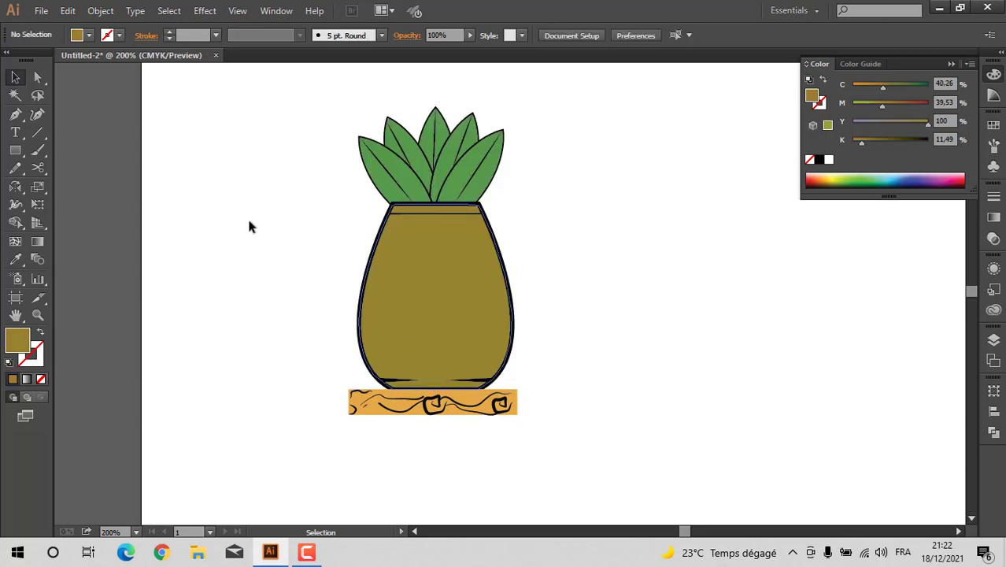
Step: Draw a narrow, pointed highlight shape along the inner left side of the vase with the Pen tool, undoing the last misplaced action
{"action": "left_click", "coordinate": [15, 114]}
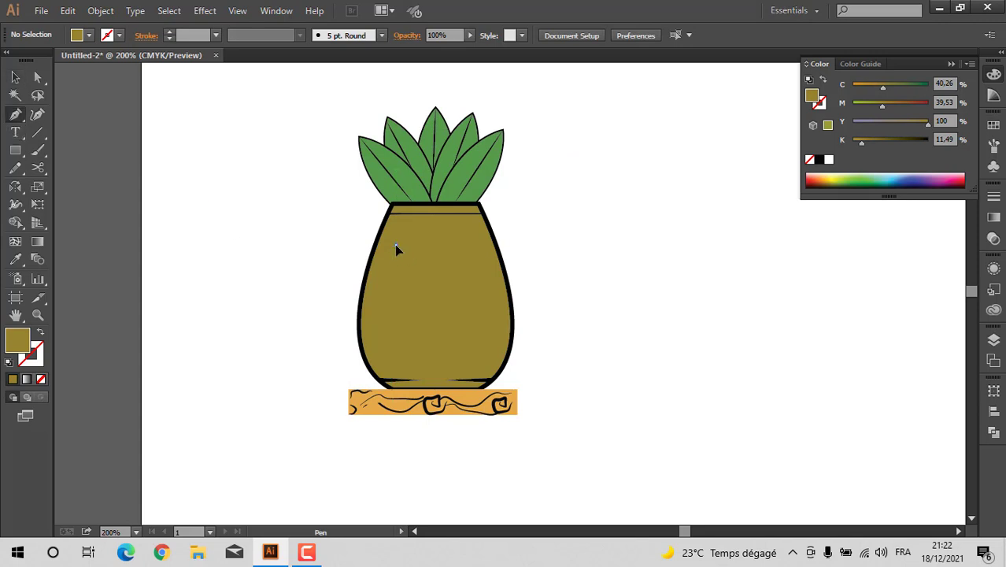
{"action": "left_click", "coordinate": [395, 245]}
{"action": "left_click_drag", "start_coordinate": [377, 304], "coordinate": [395, 246]}
{"action": "left_click", "coordinate": [67, 10]}
{"action": "left_click", "coordinate": [90, 25]}
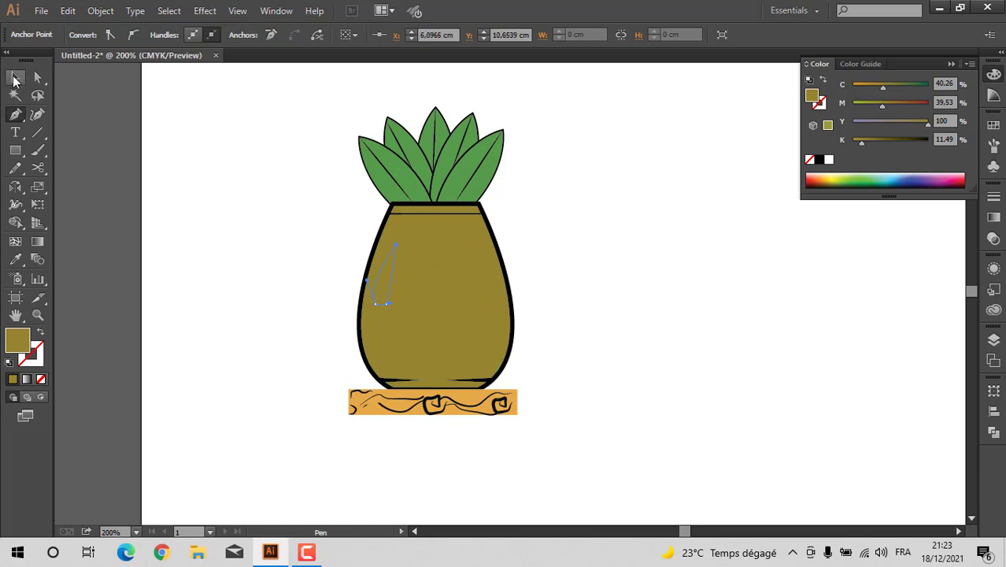
Step: Stretch the vase highlight shape downward toward the vase's lower part and deselect it
{"action": "left_click", "coordinate": [14, 79]}
{"action": "left_click_drag", "start_coordinate": [384, 304], "coordinate": [383, 345]}
{"action": "left_click", "coordinate": [293, 273]}
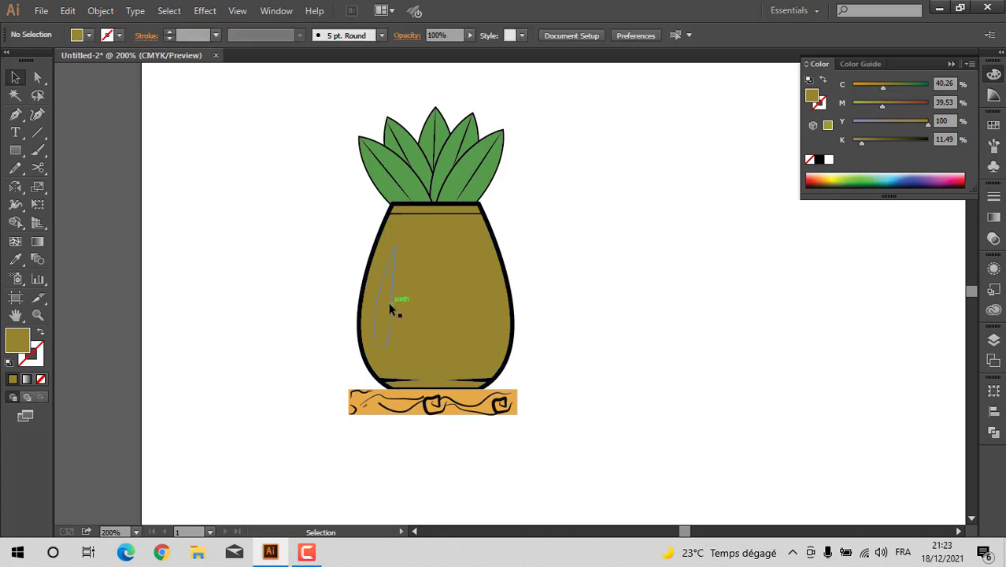
Step: Fill the vase highlight with a lighter olive (#A3924B) and deselect it
{"action": "left_click", "coordinate": [388, 302]}
{"action": "double_click", "coordinate": [13, 335]}
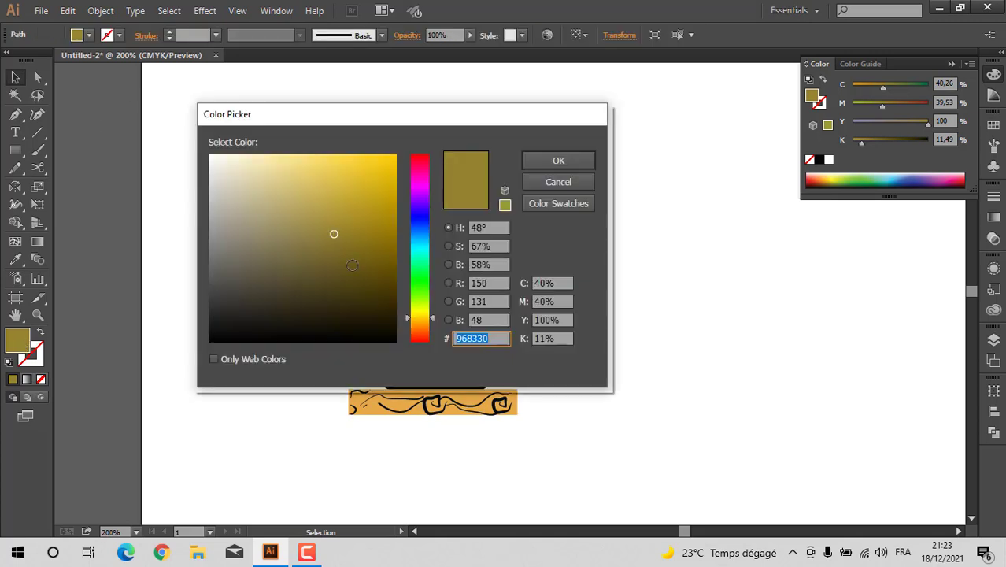
{"action": "left_click", "coordinate": [312, 221]}
{"action": "left_click", "coordinate": [558, 160]}
{"action": "left_click", "coordinate": [627, 208]}
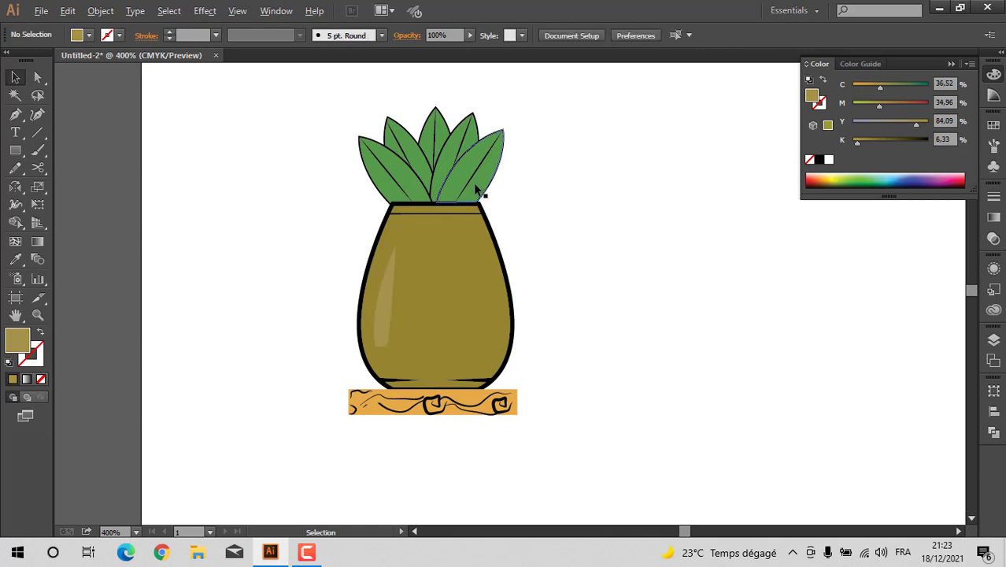
Step: Draw a slim teardrop shape with the Pen tool on the outer half of the far-right leaf and enlarge it down and left
{"action": "scroll", "coordinate": [484, 169], "scroll_direction": "up", "scroll_amount": 2}
{"action": "key", "text": "p"}
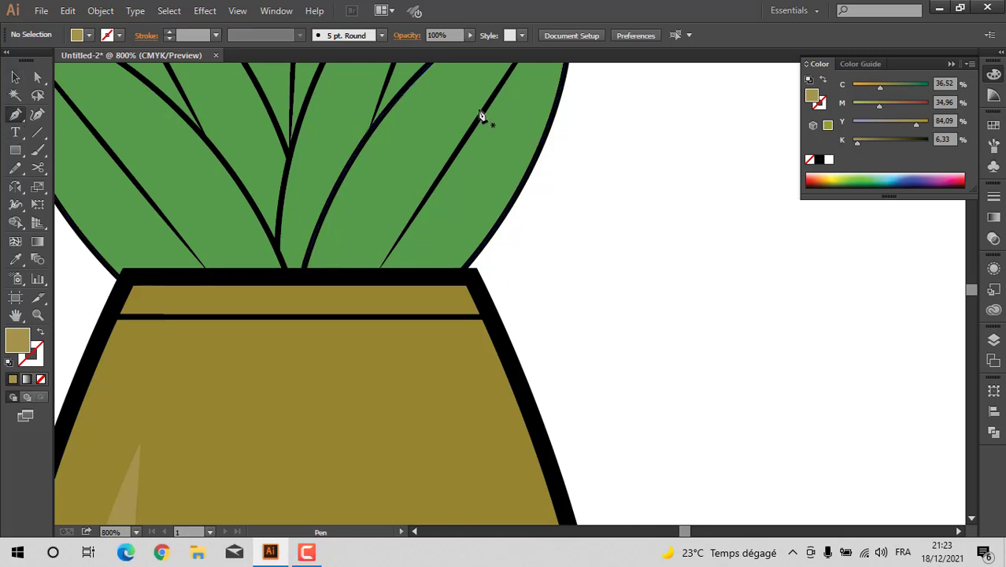
{"action": "left_click", "coordinate": [520, 108]}
{"action": "left_click_drag", "start_coordinate": [453, 195], "coordinate": [474, 192]}
{"action": "left_click_drag", "start_coordinate": [520, 106], "coordinate": [519, 104]}
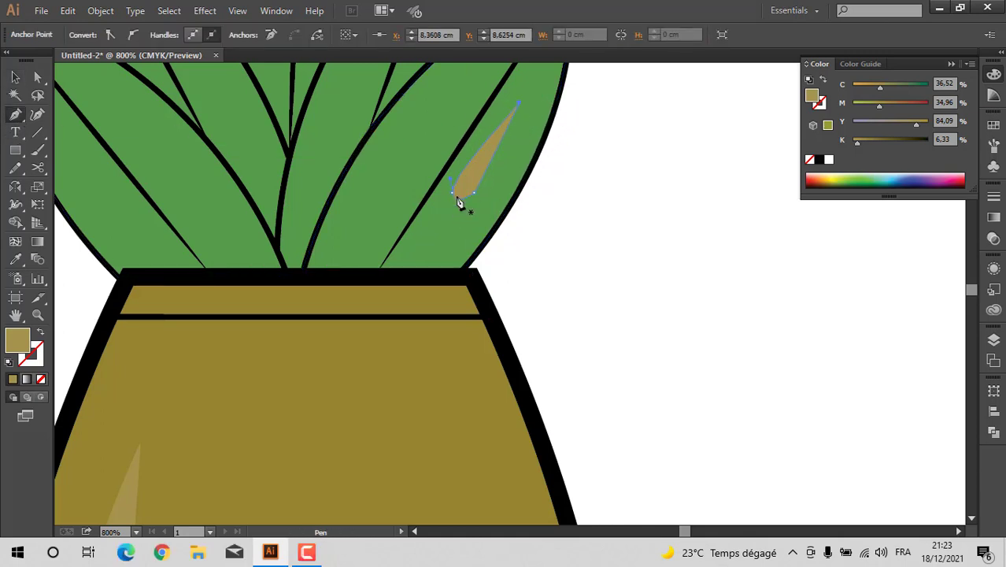
{"action": "left_click", "coordinate": [15, 78]}
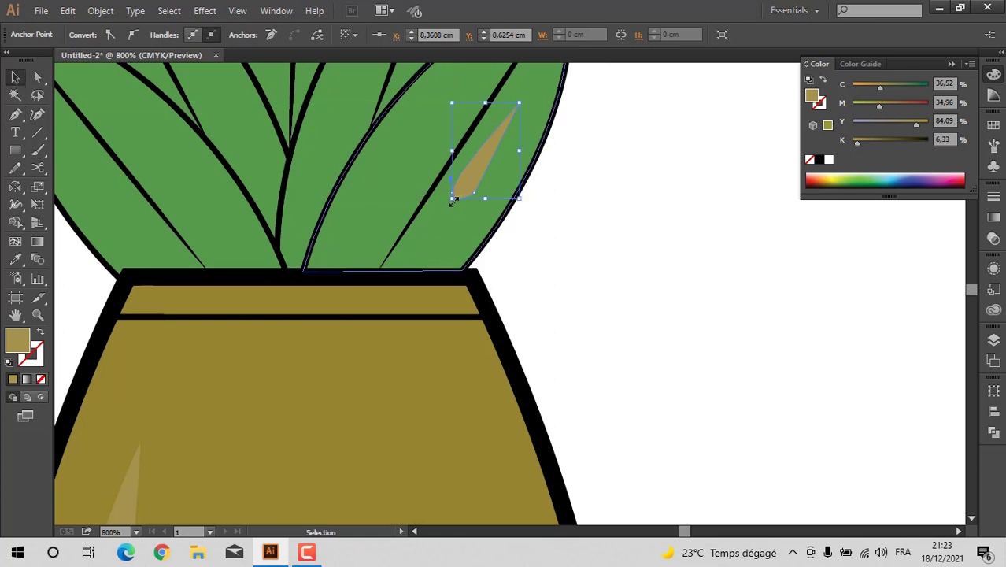
{"action": "left_click_drag", "start_coordinate": [452, 198], "coordinate": [442, 226]}
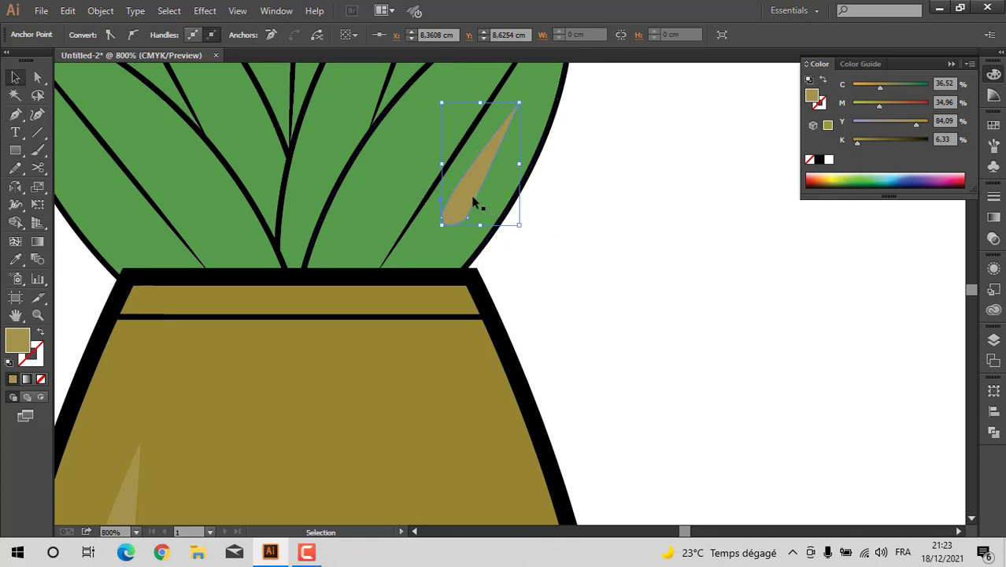
Step: Fill the leaf's teardrop shape with light green (#77BF85)
{"action": "double_click", "coordinate": [18, 340]}
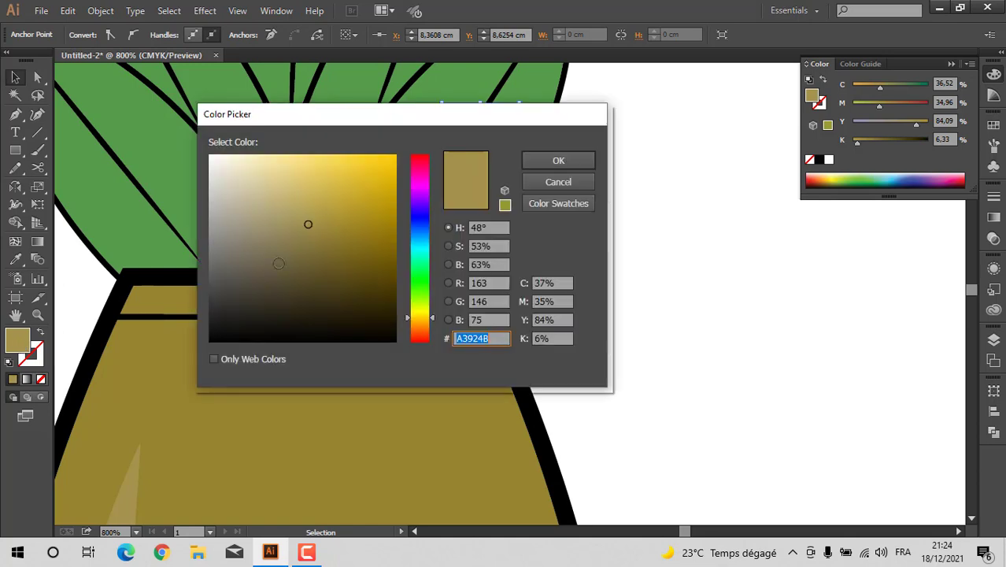
{"action": "left_click", "coordinate": [420, 280]}
{"action": "left_click", "coordinate": [277, 201]}
{"action": "left_click", "coordinate": [558, 160]}
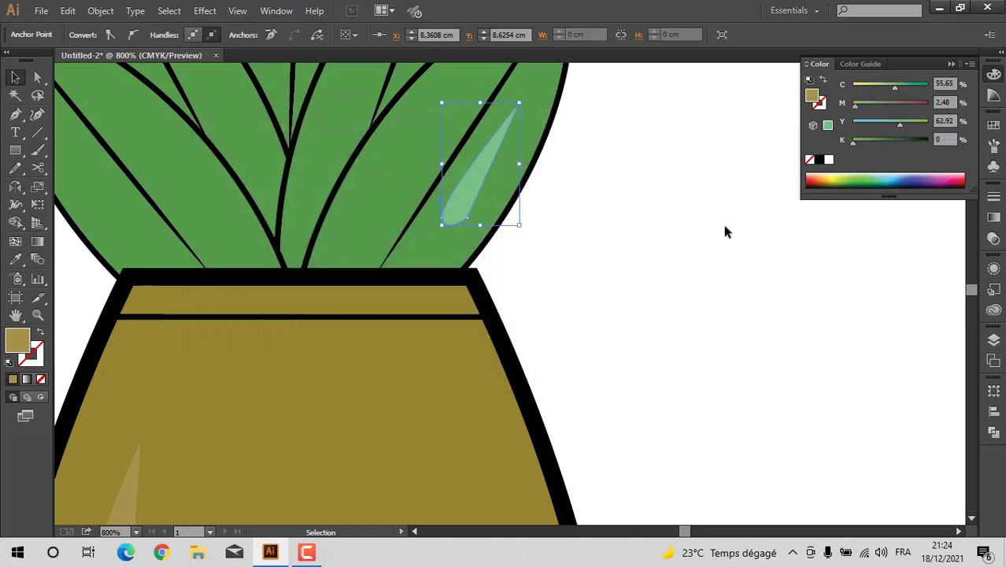
Step: Fill the leaf's teardrop shape with dark green (C 81.32, M 23.16, Y 100, K 8.43) and deselect it
{"action": "double_click", "coordinate": [24, 344]}
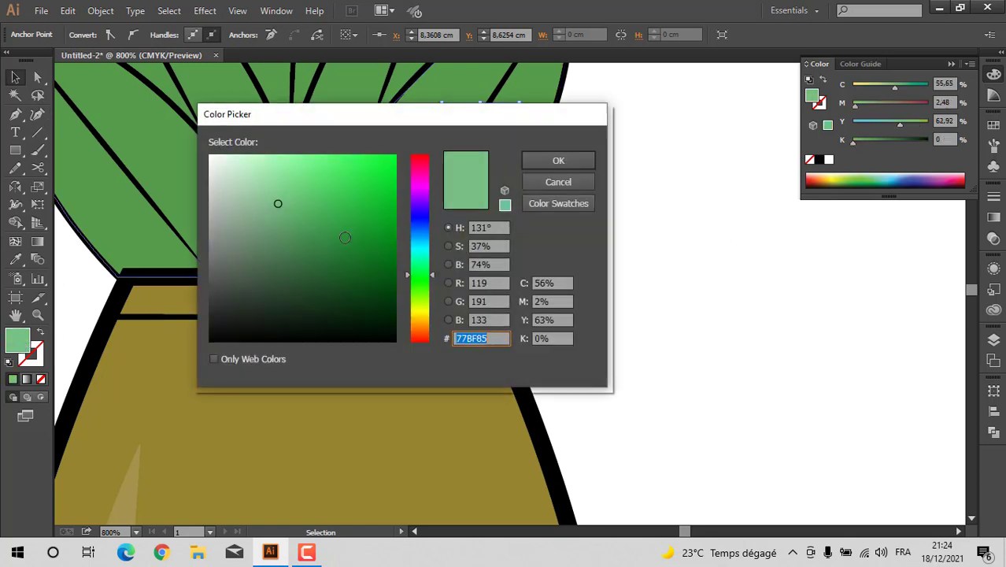
{"action": "left_click", "coordinate": [326, 238]}
{"action": "left_click", "coordinate": [535, 162]}
{"action": "left_click", "coordinate": [601, 219]}
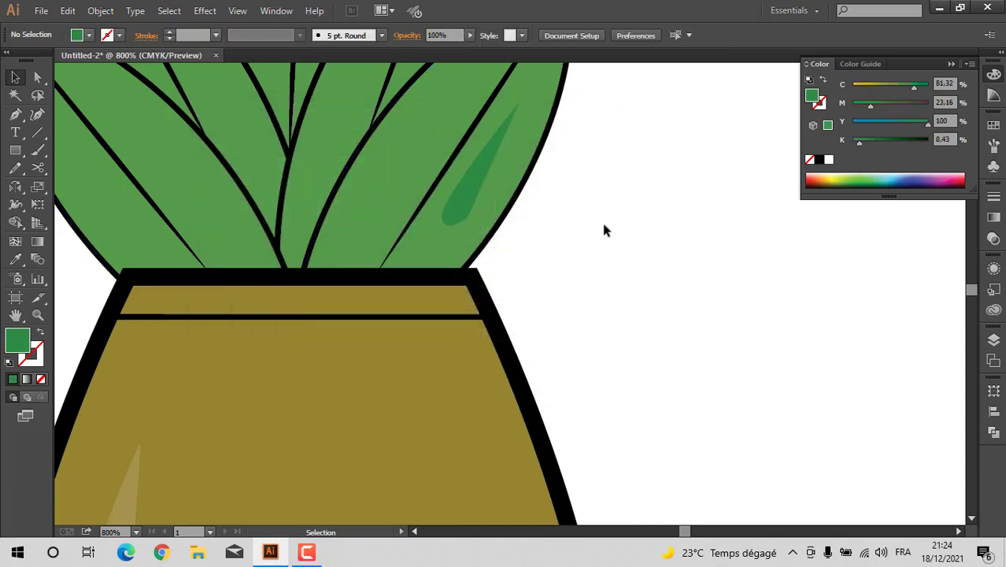
Step: Duplicate the dark green teardrop onto the far-left leaf, rotated to follow its outer edge and slightly enlarged, and deselect it
{"action": "scroll", "coordinate": [587, 274], "scroll_direction": "up", "scroll_amount": 1}
{"action": "left_click", "coordinate": [462, 232]}
{"action": "left_click_drag", "start_coordinate": [464, 236], "coordinate": [115, 235]}
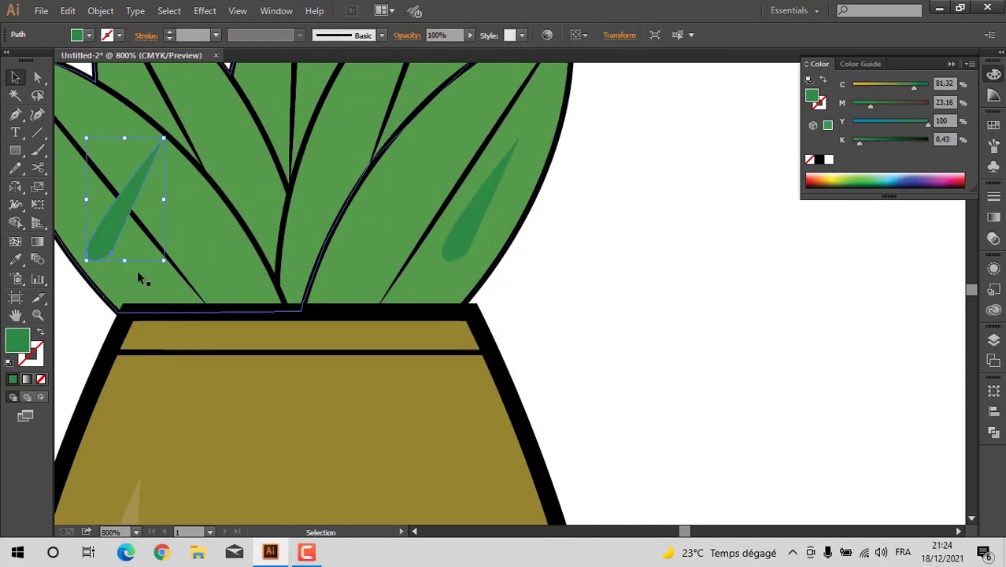
{"action": "left_click_drag", "start_coordinate": [170, 266], "coordinate": [139, 246]}
{"action": "scroll", "coordinate": [147, 214], "scroll_direction": "down", "scroll_amount": 2}
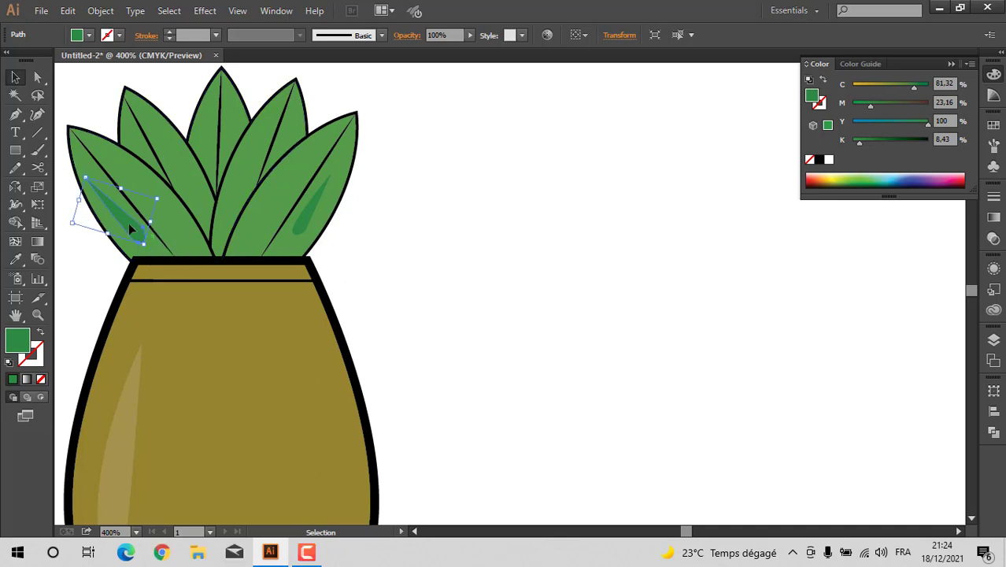
{"action": "left_click_drag", "start_coordinate": [85, 179], "coordinate": [79, 167]}
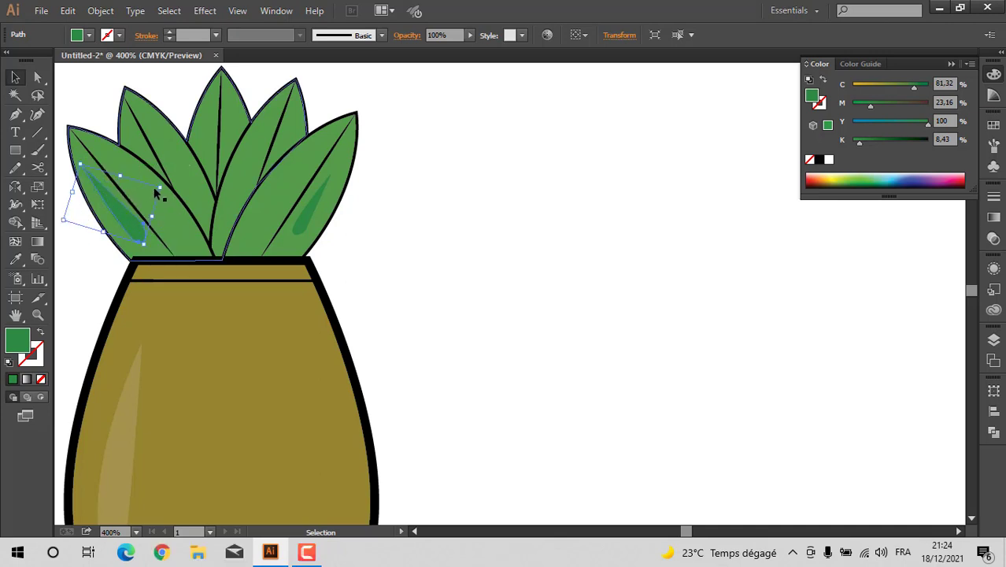
{"action": "left_click", "coordinate": [494, 203]}
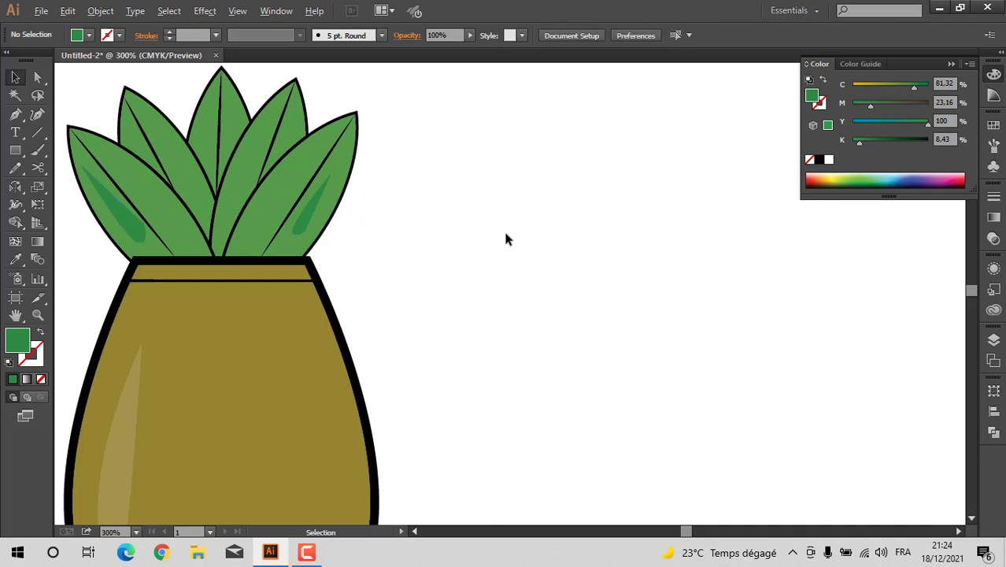
Step: Give the orange base rectangle a near-black stroke color (C 73.3, M 64.65, Y 67.84, K 79.43)
{"action": "scroll", "coordinate": [505, 234], "scroll_direction": "down", "scroll_amount": 2}
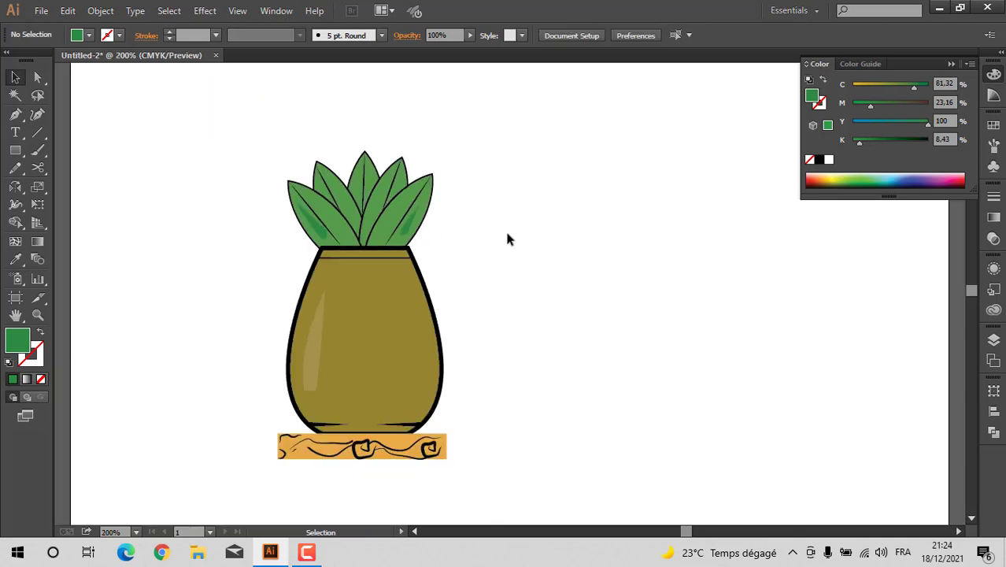
{"action": "left_click", "coordinate": [303, 454]}
{"action": "double_click", "coordinate": [40, 361]}
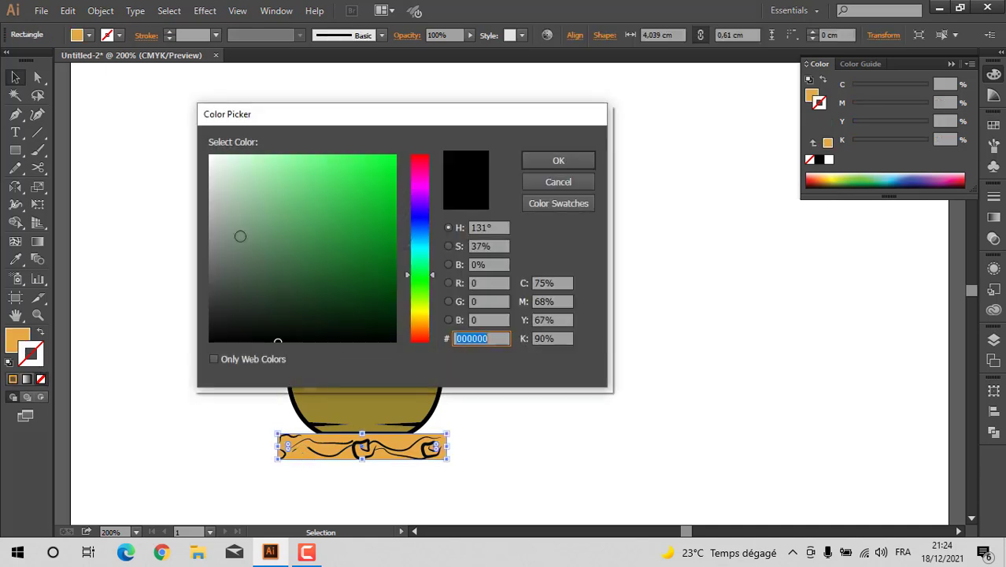
{"action": "left_click", "coordinate": [234, 322]}
{"action": "left_click", "coordinate": [537, 162]}
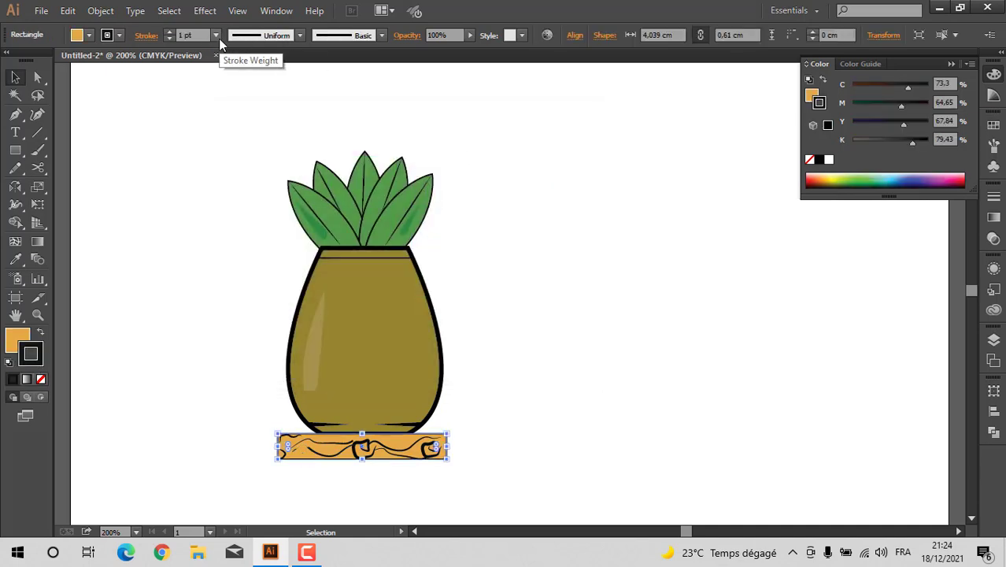
Step: Set the base rectangle's stroke weight to 4 pt and deselect it
{"action": "left_click", "coordinate": [215, 35]}
{"action": "left_click", "coordinate": [225, 147]}
{"action": "left_click", "coordinate": [175, 186]}
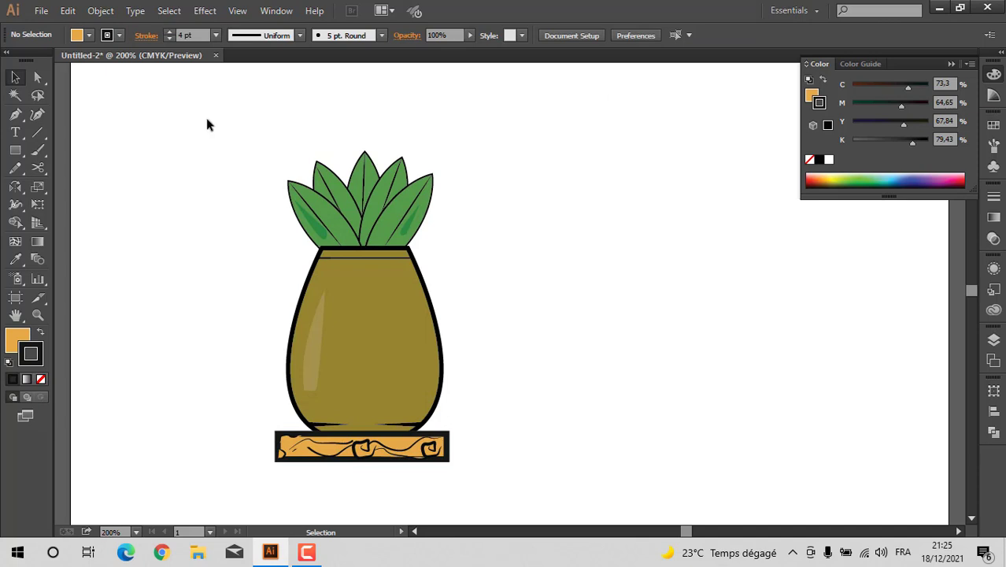
Step: Set the base rectangle's stroke weight to 2 pt and deselect it
{"action": "left_click", "coordinate": [284, 435]}
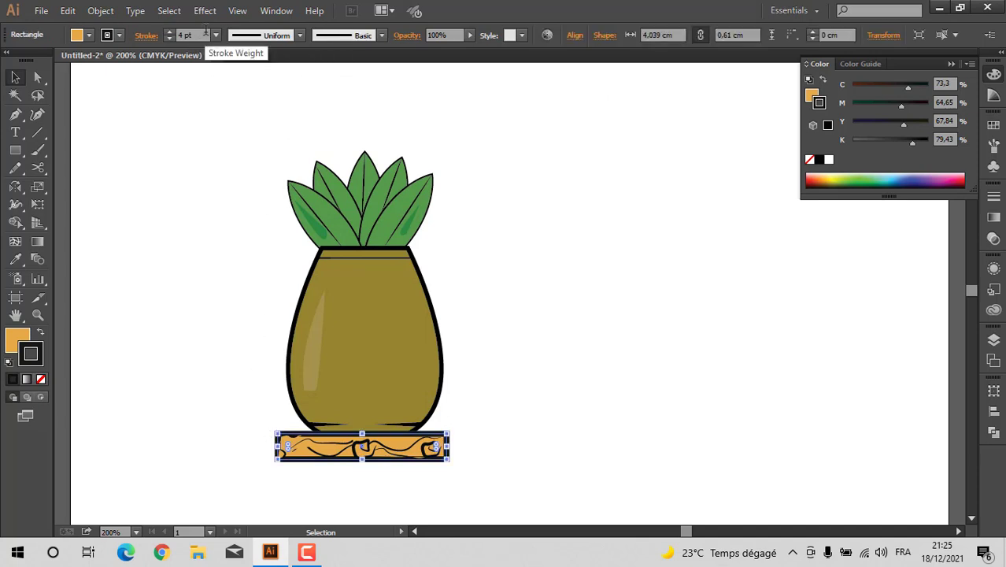
{"action": "left_click", "coordinate": [215, 35]}
{"action": "left_click", "coordinate": [233, 116]}
{"action": "left_click", "coordinate": [192, 176]}
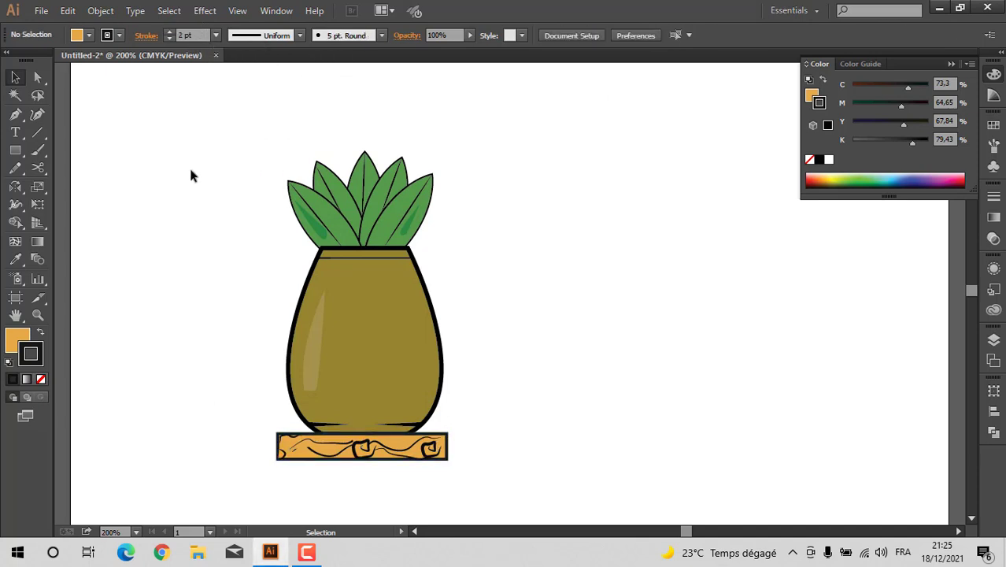